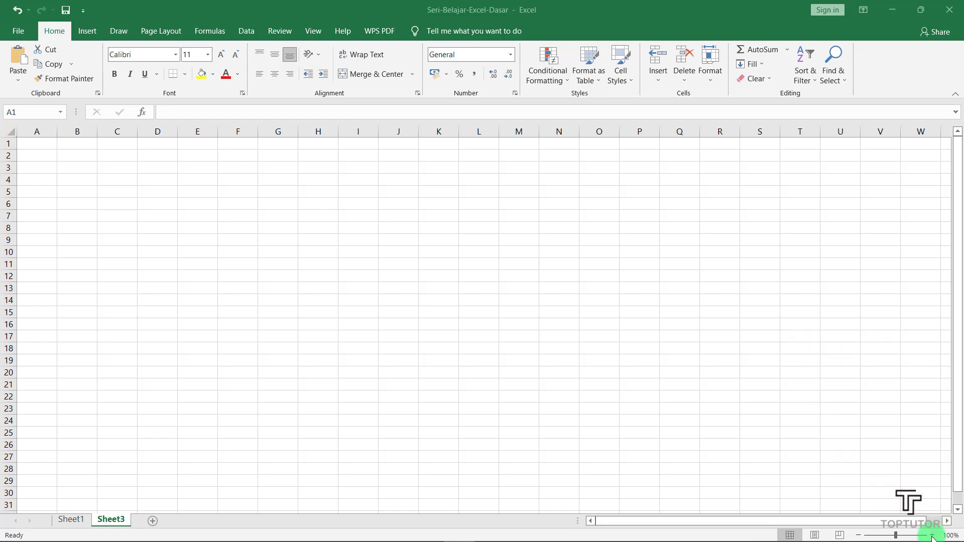
Enlarge the view of Sheet3 to 130%
{"action": "left_click", "coordinate": [933, 536]}
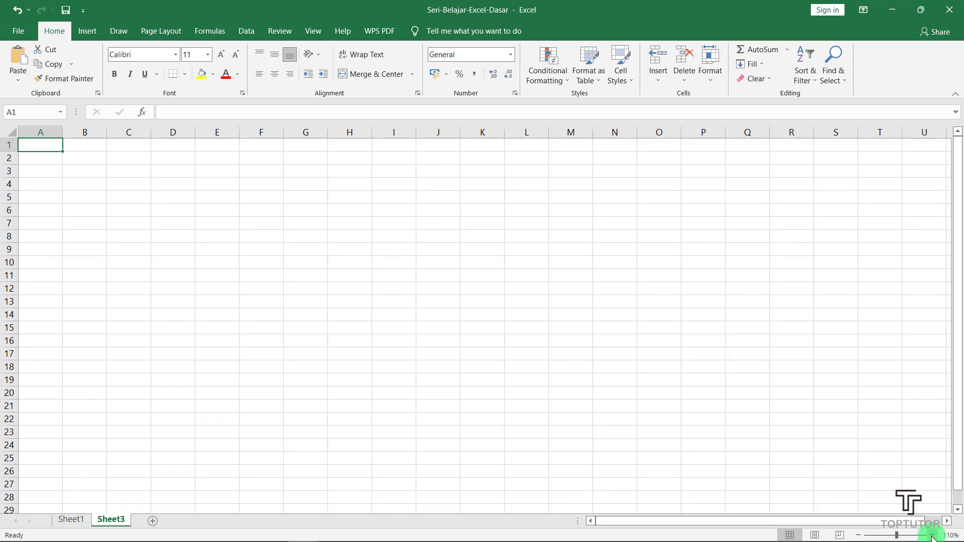
{"action": "left_click", "coordinate": [932, 536]}
{"action": "left_click", "coordinate": [932, 536]}
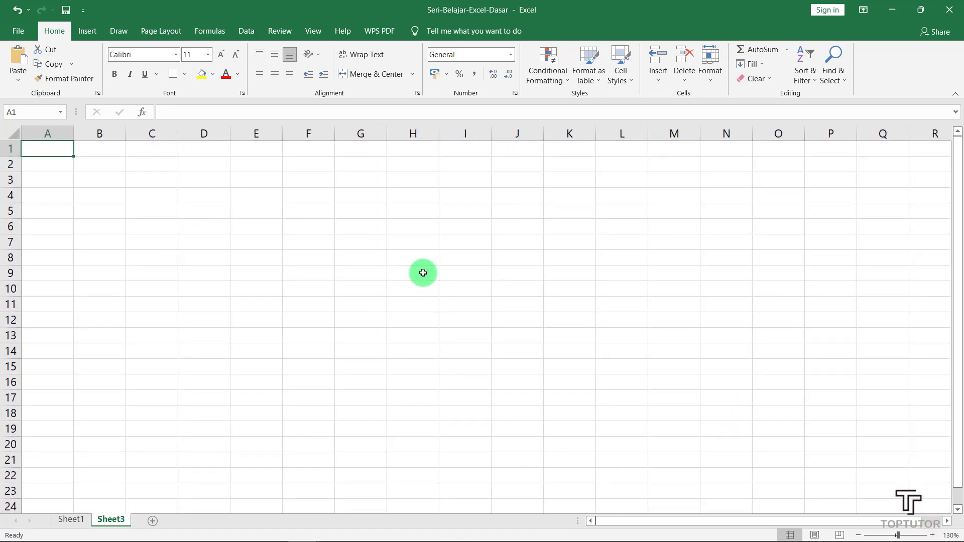
Examine the cell addresses of A1, A2, B1 and B2, selecting each cell in turn
{"action": "left_click", "coordinate": [38, 164]}
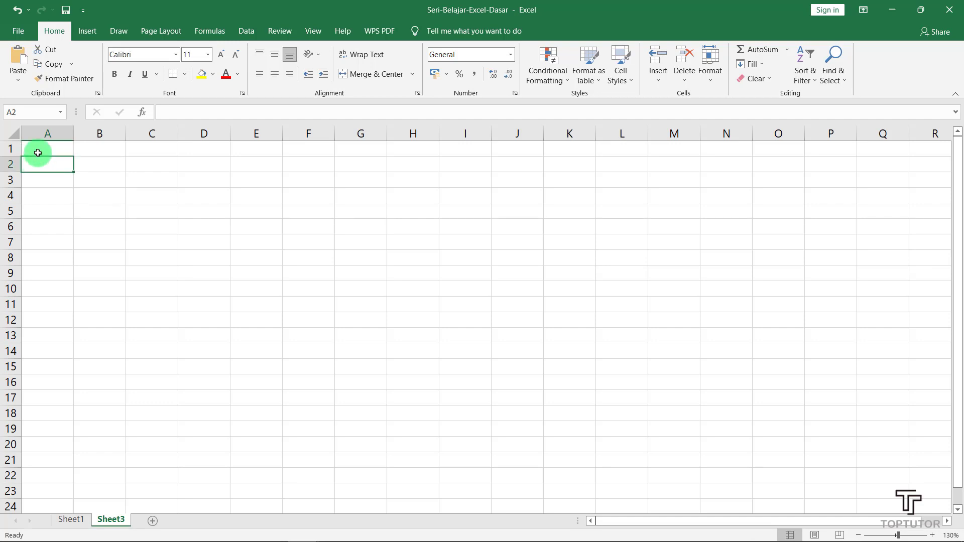
{"action": "left_click", "coordinate": [39, 151]}
{"action": "left_click", "coordinate": [38, 166]}
{"action": "left_click", "coordinate": [39, 149]}
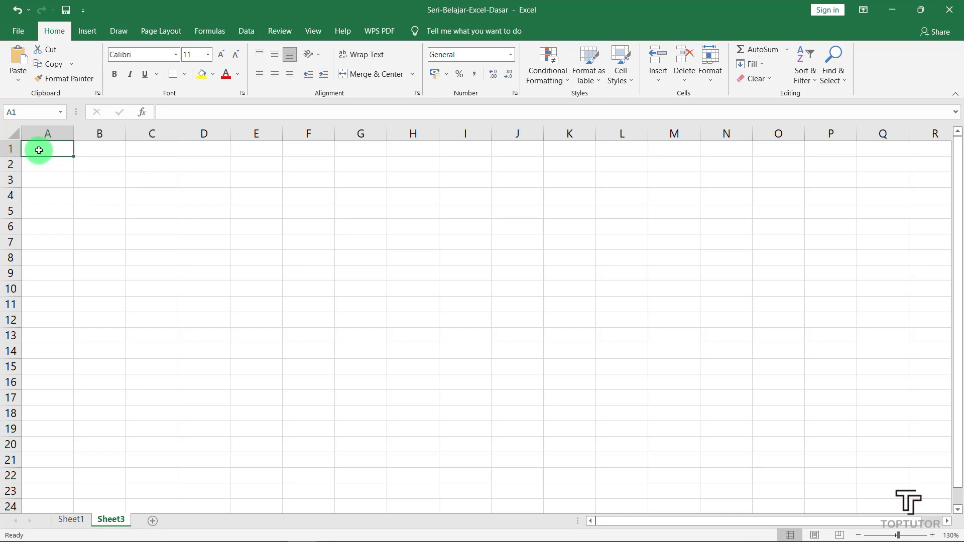
{"action": "left_click", "coordinate": [42, 163]}
{"action": "left_click", "coordinate": [101, 161]}
{"action": "left_click", "coordinate": [102, 149]}
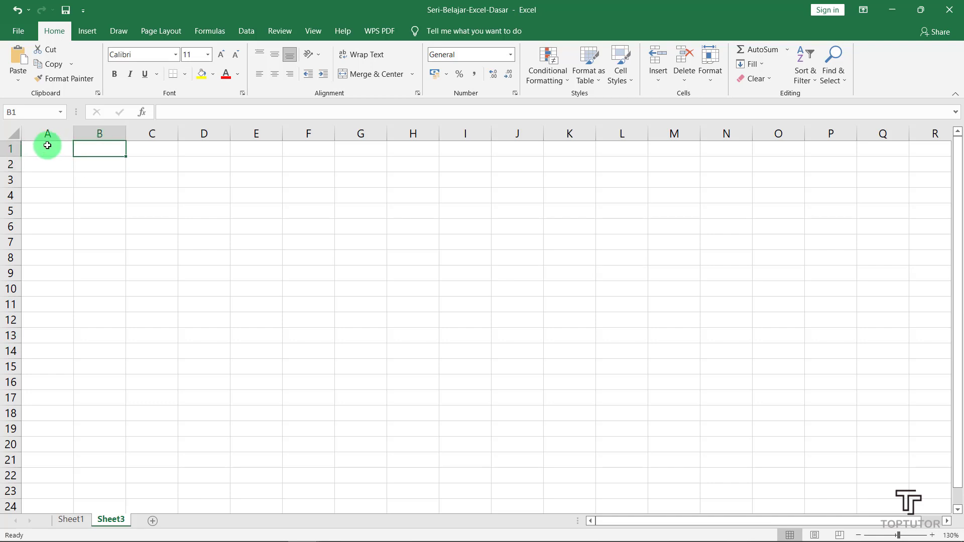
{"action": "left_click", "coordinate": [46, 149]}
{"action": "left_click", "coordinate": [101, 161]}
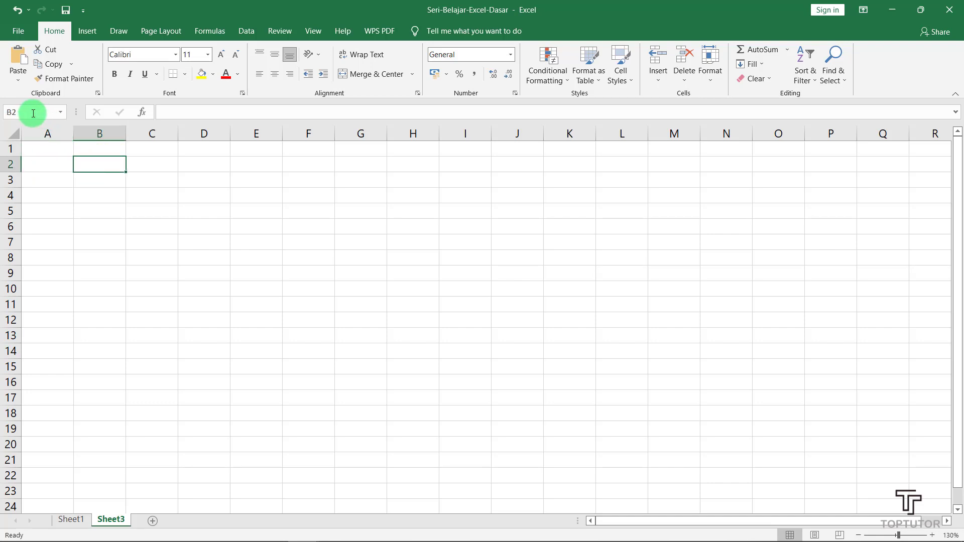
{"action": "left_click", "coordinate": [44, 149]}
{"action": "left_click", "coordinate": [45, 164]}
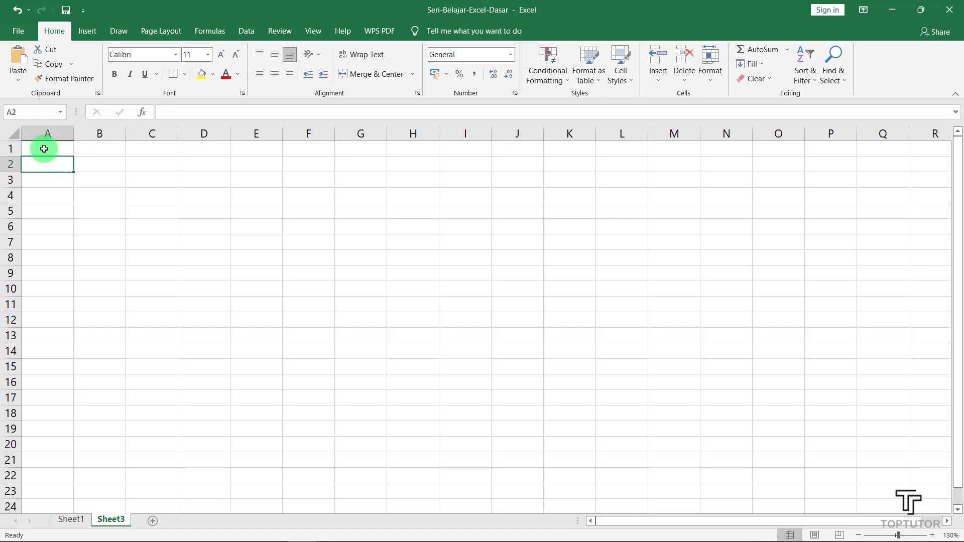
Enter the column headers "Barang" in A1 and "Harga" in B1
{"action": "left_click", "coordinate": [43, 148]}
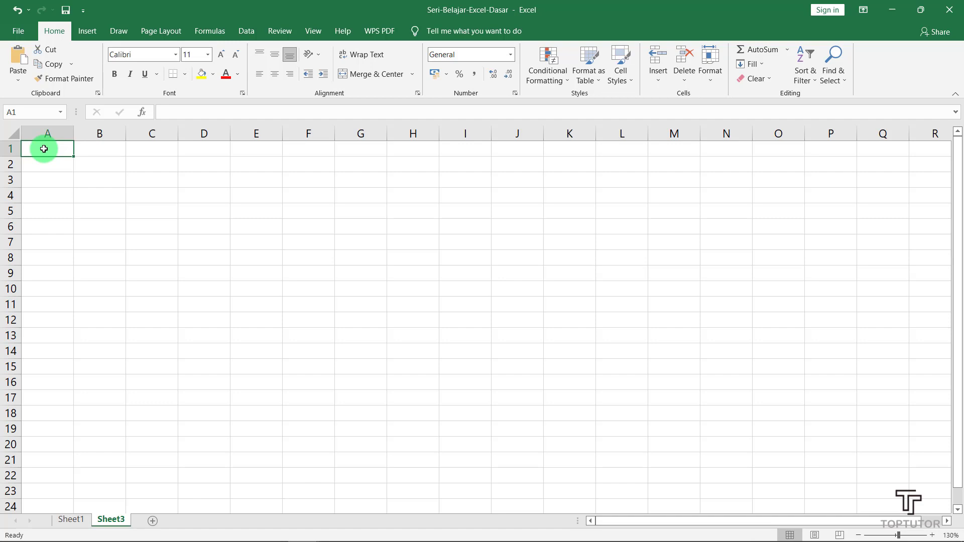
{"action": "type", "text": "Barang"}
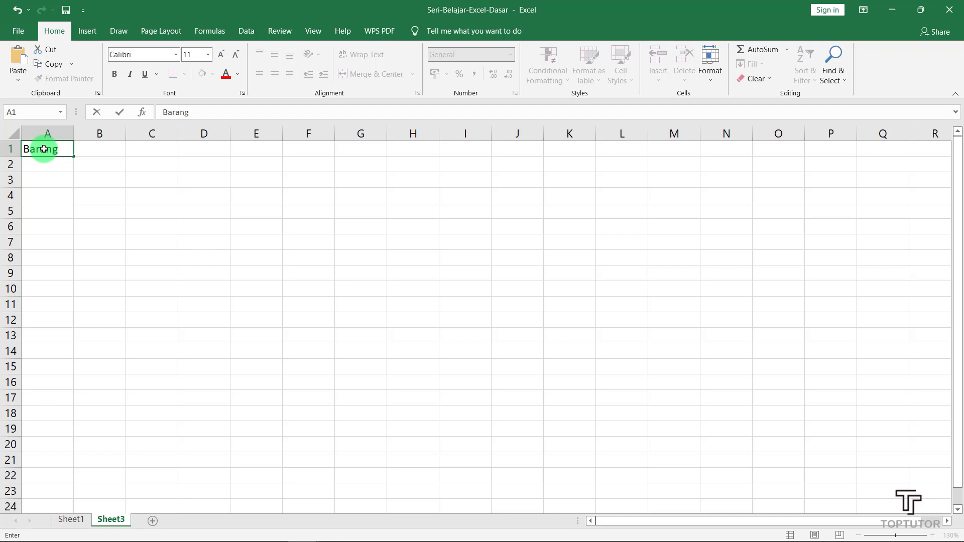
{"action": "key", "text": "Tab"}
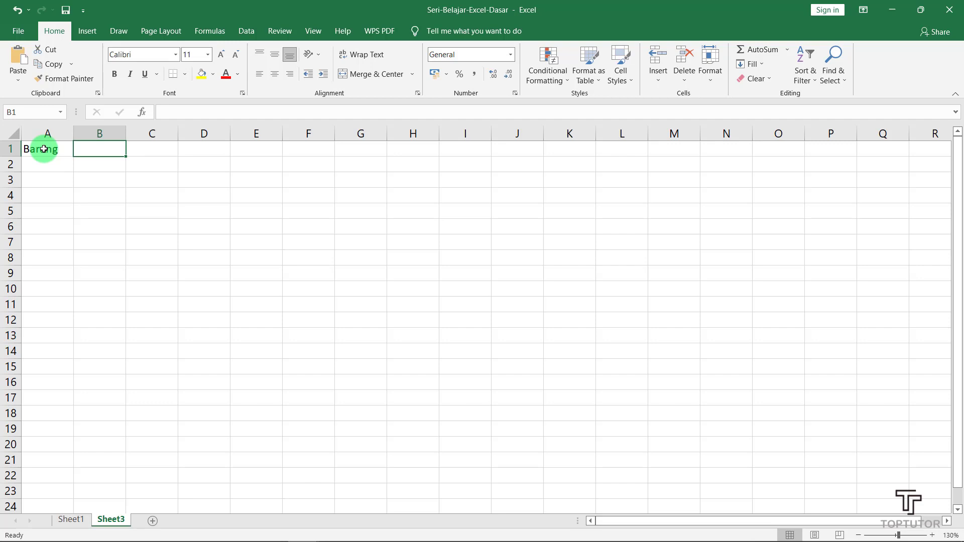
{"action": "type", "text": "Harga"}
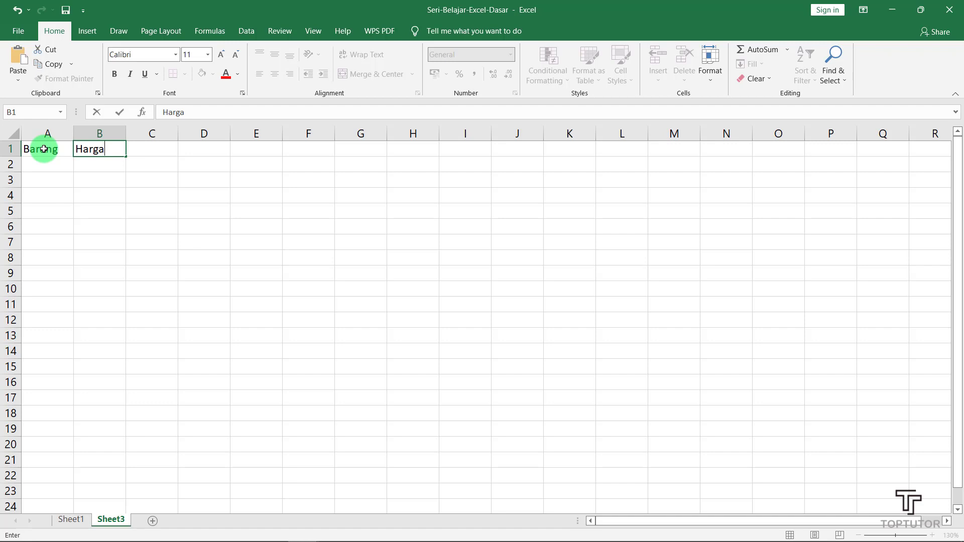
{"action": "key", "text": "Return"}
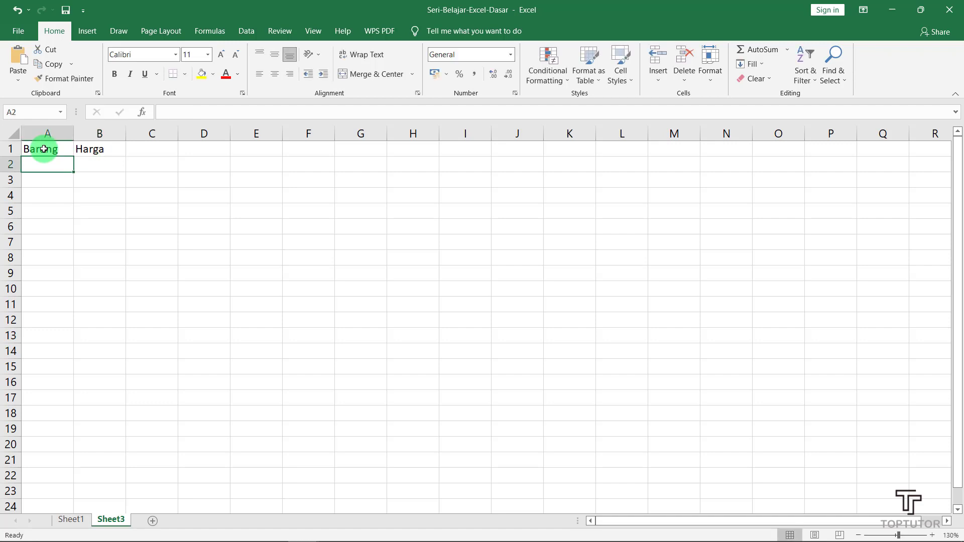
{"action": "key", "text": "Up"}
{"action": "key", "text": "Right"}
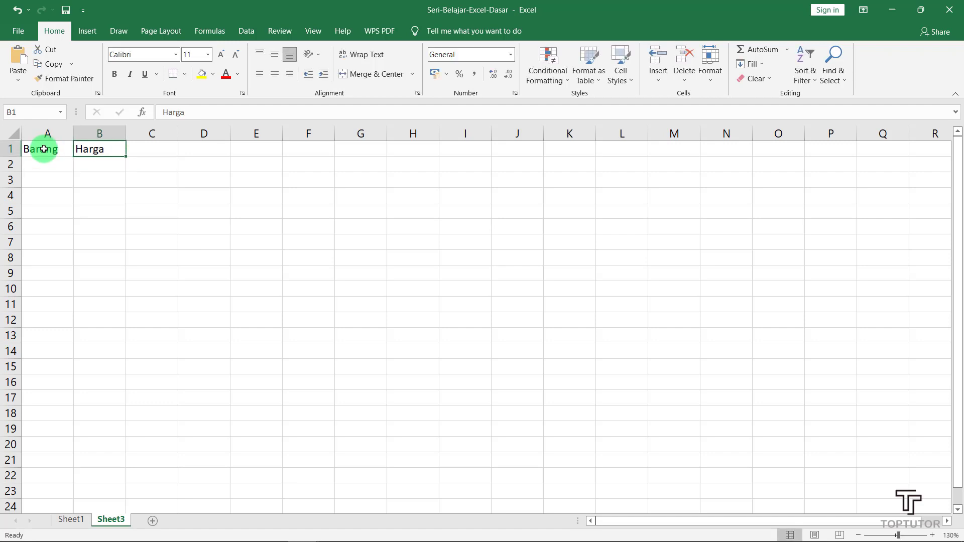
{"action": "key", "text": "Right"}
{"action": "key", "text": "Right"}
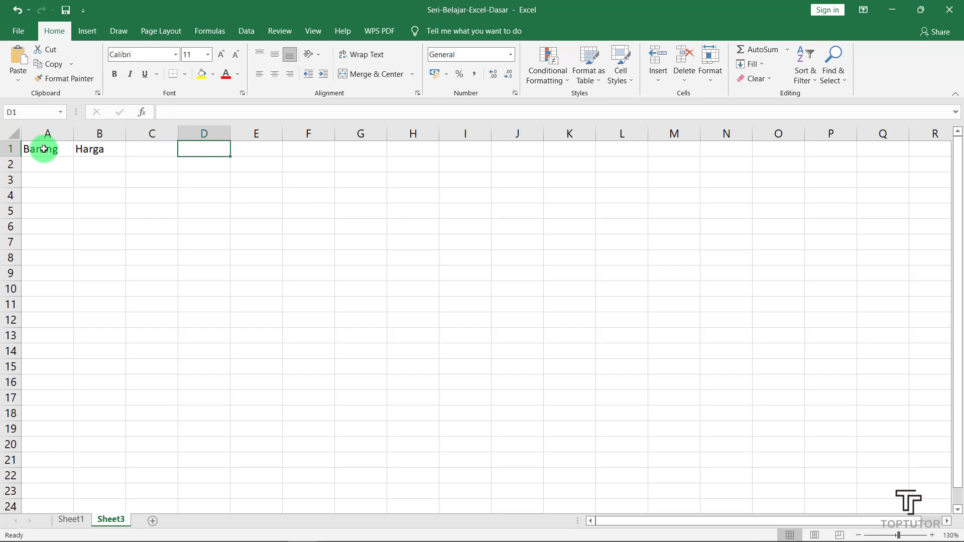
{"action": "key", "text": "Left"}
{"action": "key", "text": "Left"}
{"action": "key", "text": "Left"}
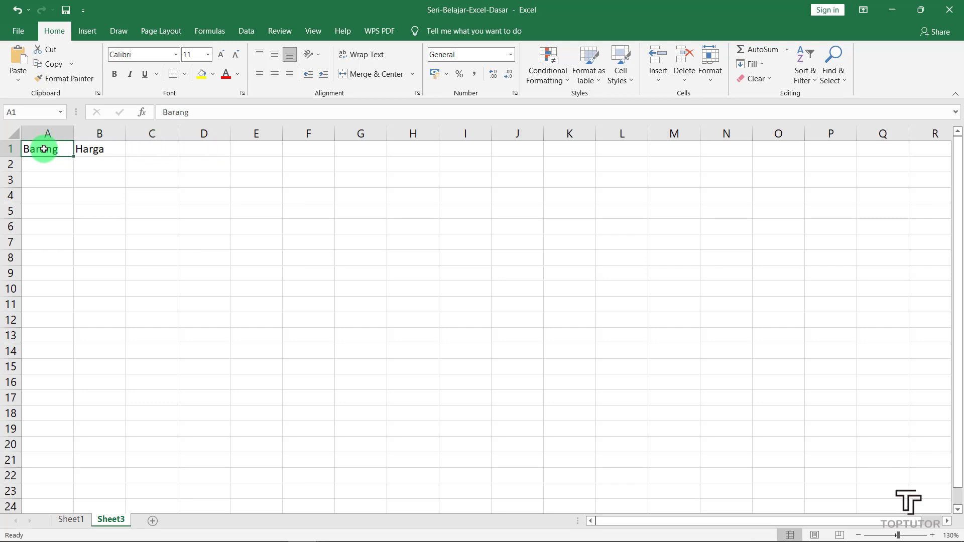
{"action": "key", "text": "Down"}
{"action": "key", "text": "Up"}
{"action": "key", "text": "Right"}
{"action": "key", "text": "Left"}
{"action": "key", "text": "Right"}
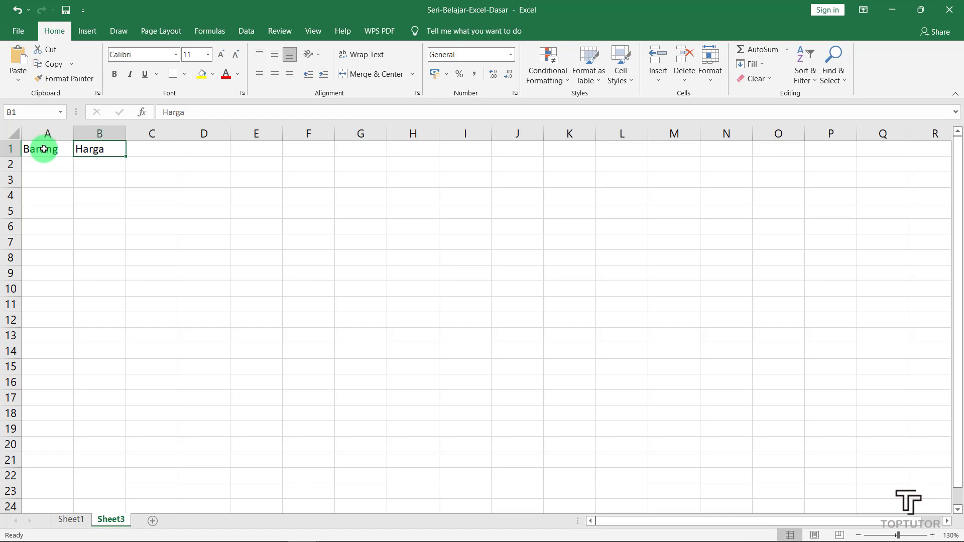
{"action": "key", "text": "Left"}
{"action": "key", "text": "Down"}
{"action": "key", "text": "Down"}
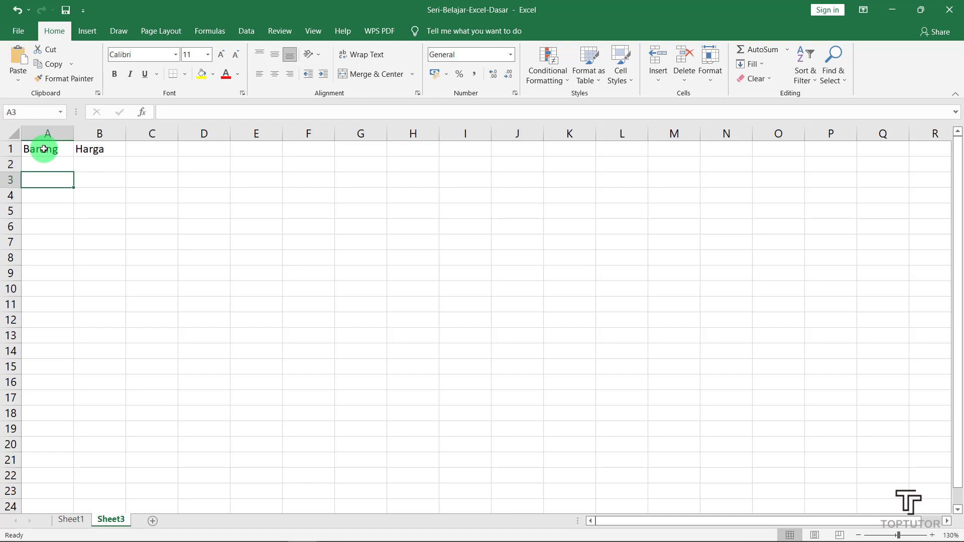
{"action": "key", "text": "Up"}
{"action": "key", "text": "Right"}
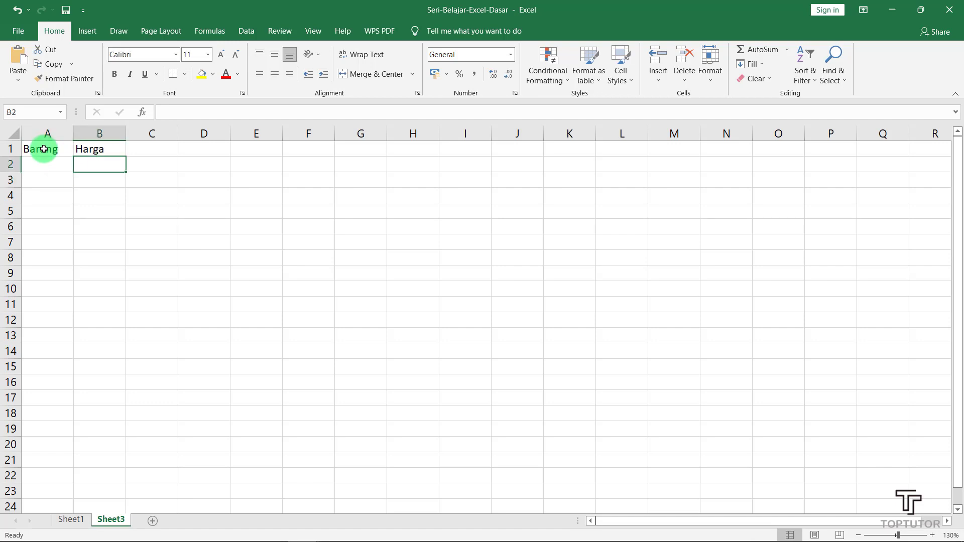
{"action": "key", "text": "Left"}
{"action": "key", "text": "Up"}
{"action": "key", "text": "Down"}
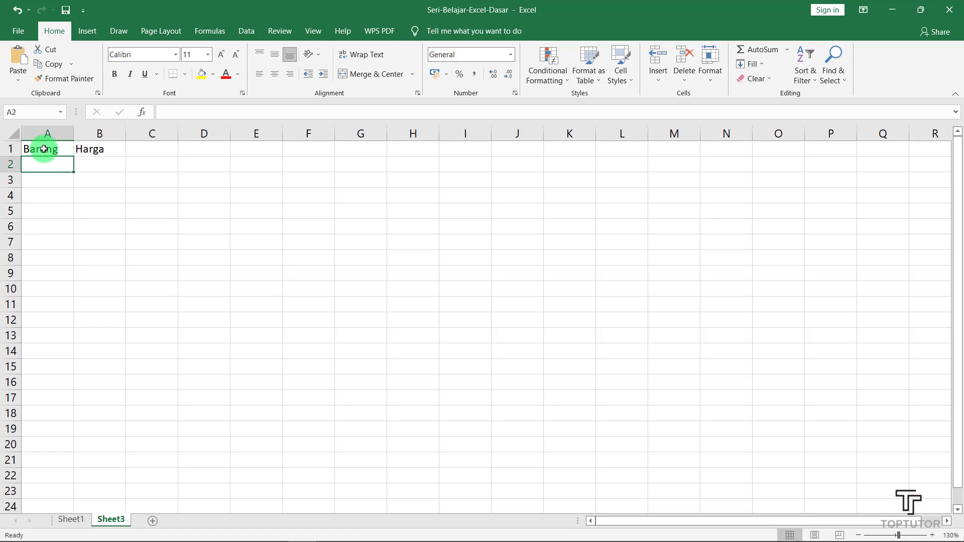
{"action": "key", "text": "Up"}
{"action": "key", "text": "Right"}
{"action": "key", "text": "Down"}
Enter the items "Mouse", "Keyboard komputer" and "Headset" in cells A2 to A4 under the Barang header
{"action": "key", "text": "Left"}
{"action": "type", "text": "Mou"}
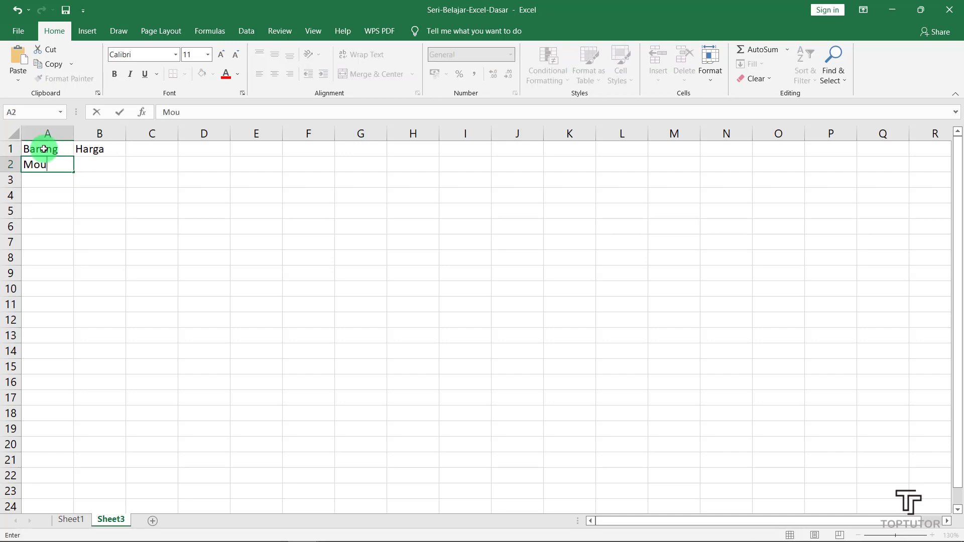
{"action": "type", "text": "se"}
{"action": "key", "text": "Return"}
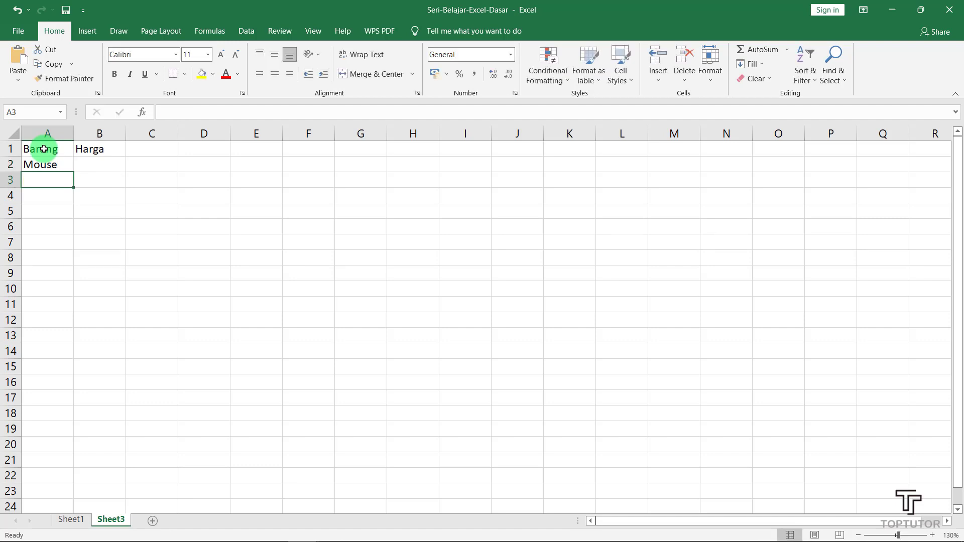
{"action": "type", "text": "Keyb"}
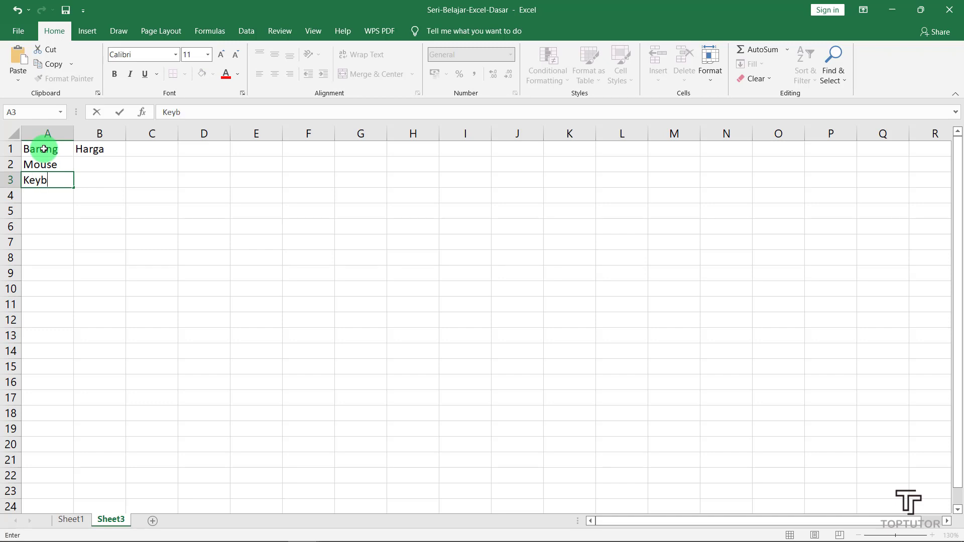
{"action": "type", "text": "oard komputer"}
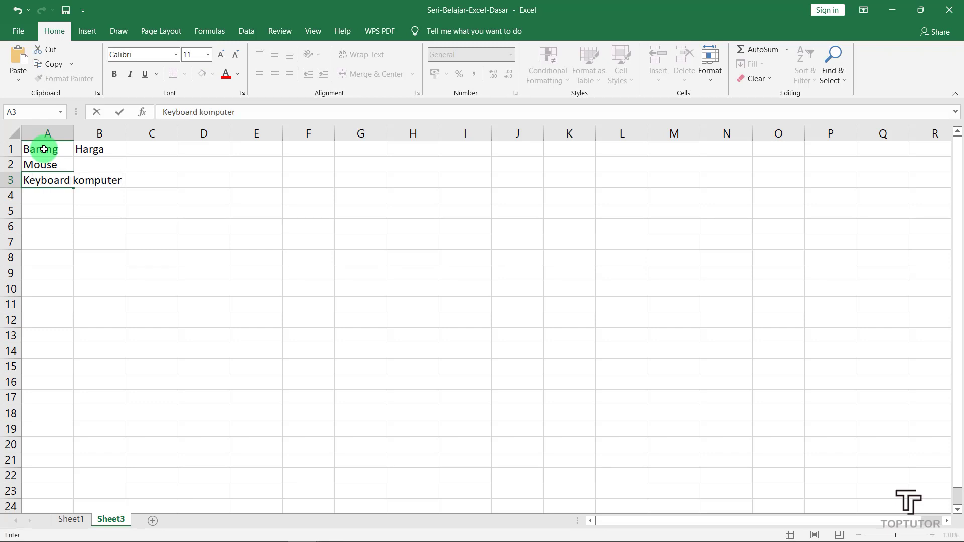
{"action": "key", "text": "Return"}
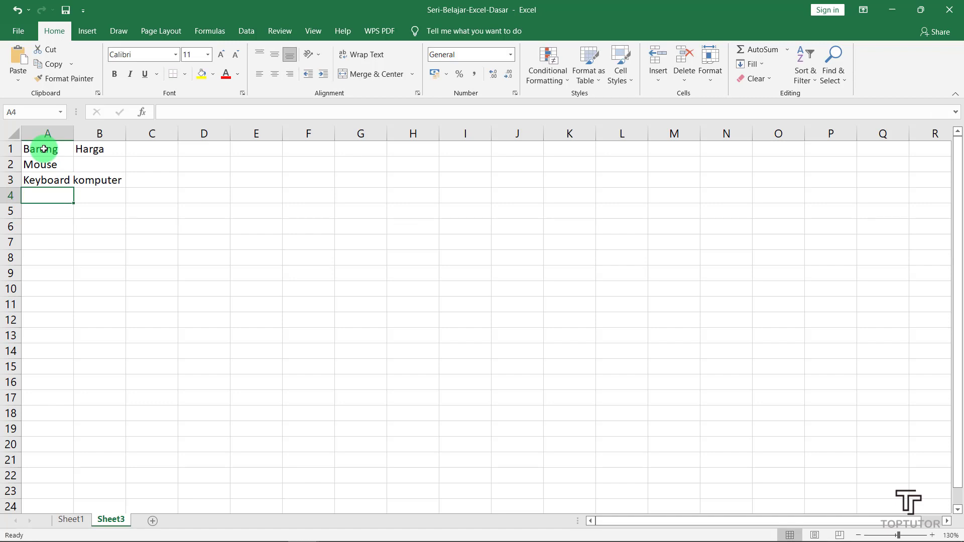
{"action": "type", "text": "Head"}
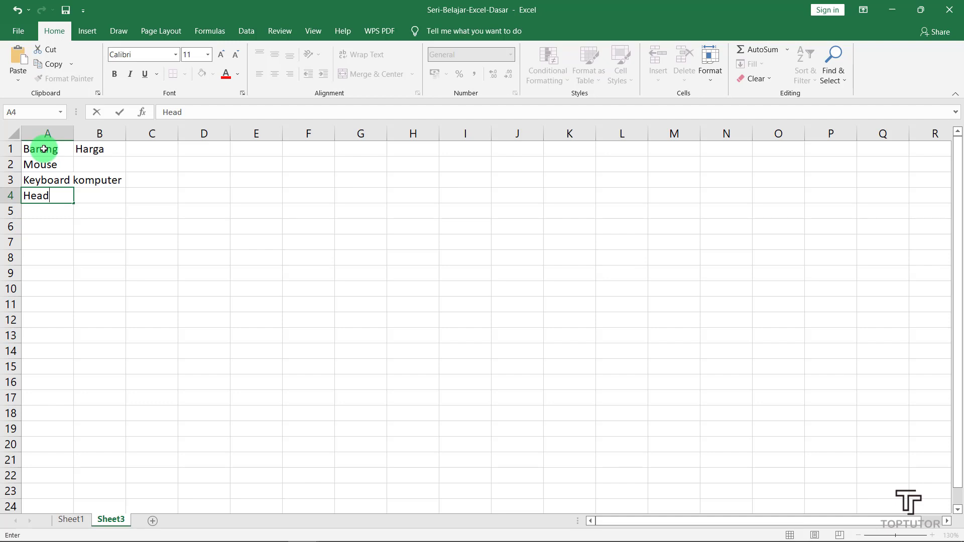
{"action": "type", "text": "set"}
{"action": "key", "text": "Return"}
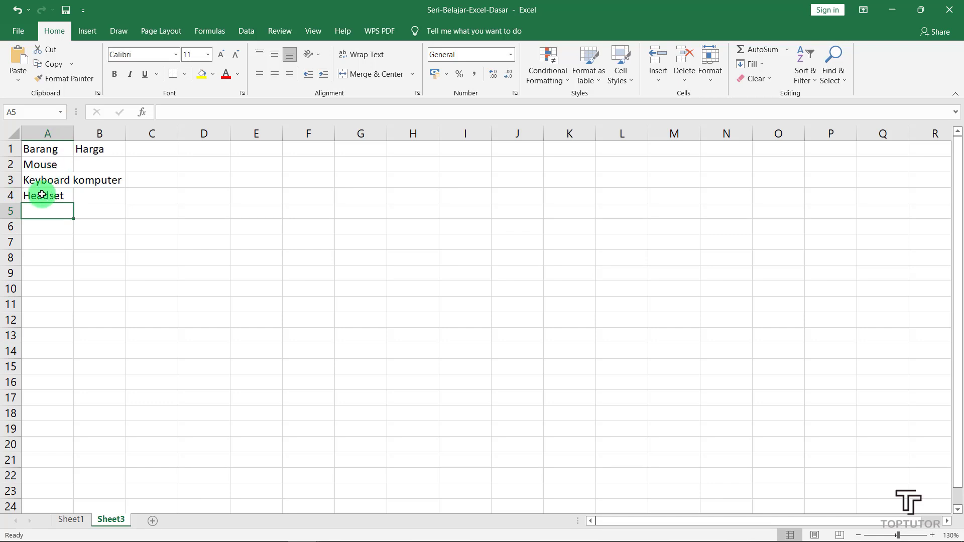
Widen column A manually until the text "Keyboard komputer" in A3 fits inside it
{"action": "left_click", "coordinate": [86, 225]}
{"action": "left_click", "coordinate": [55, 182]}
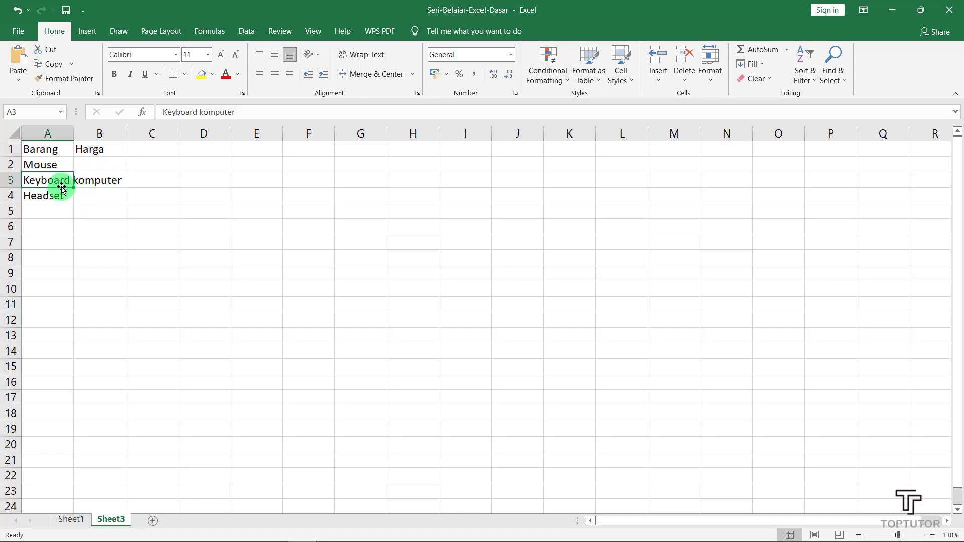
{"action": "left_click", "coordinate": [83, 190]}
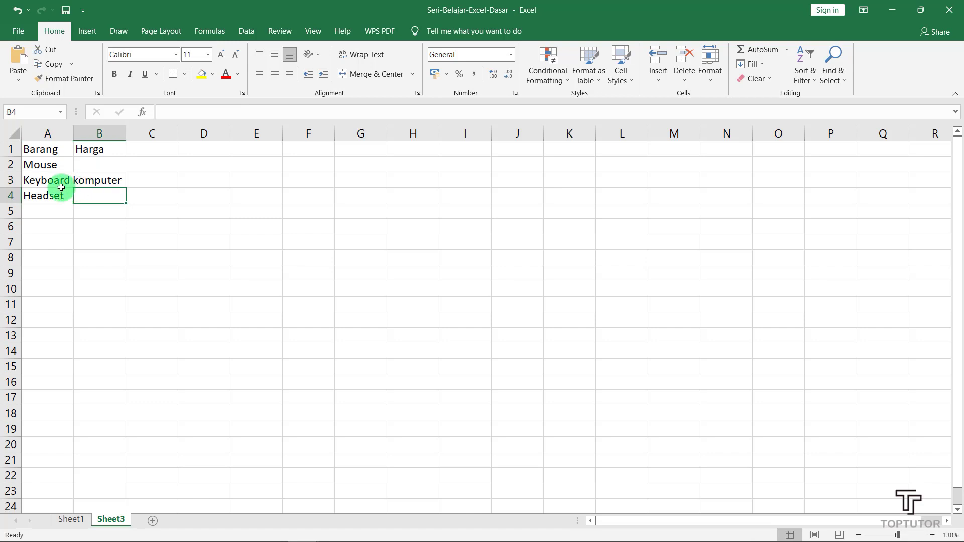
{"action": "left_click", "coordinate": [59, 181]}
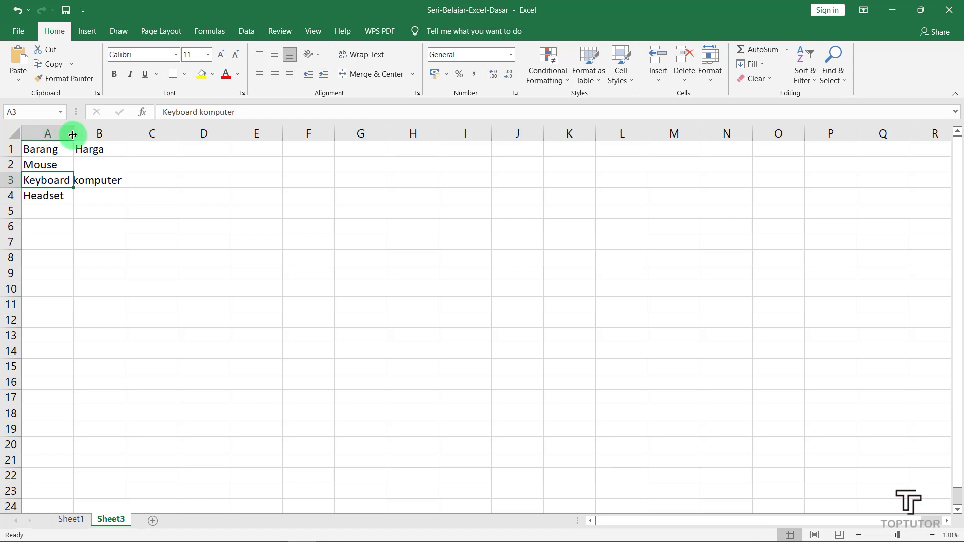
{"action": "left_click_drag", "start_coordinate": [73, 135], "coordinate": [127, 133]}
{"action": "left_click", "coordinate": [120, 207]}
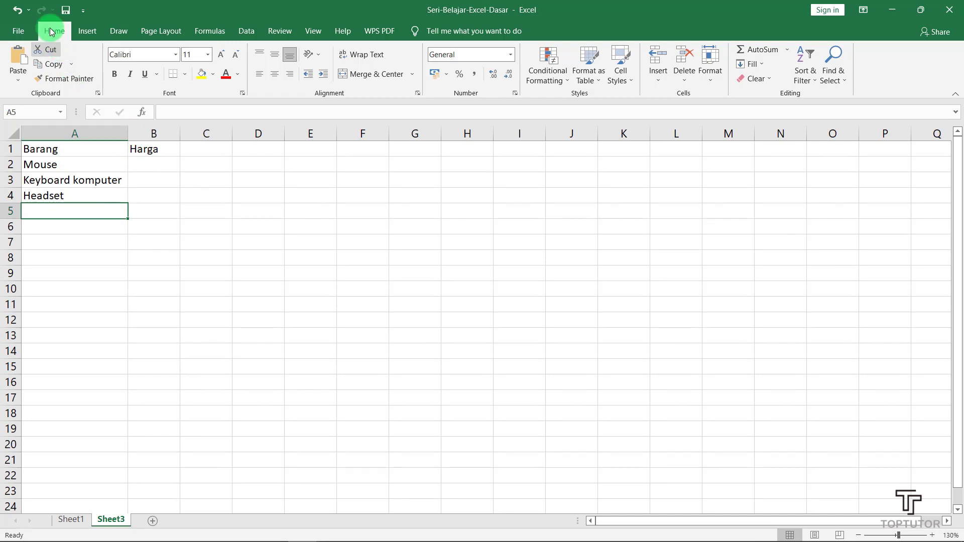
Undo the manual widening of column A and autofit the column to its longest entry
{"action": "left_click", "coordinate": [19, 10]}
{"action": "left_click", "coordinate": [18, 11]}
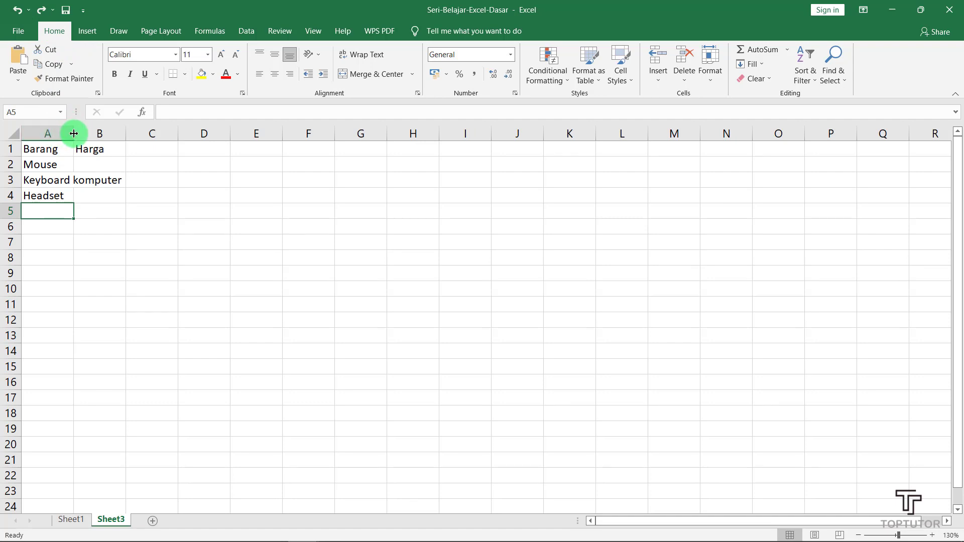
{"action": "double_click", "coordinate": [74, 133]}
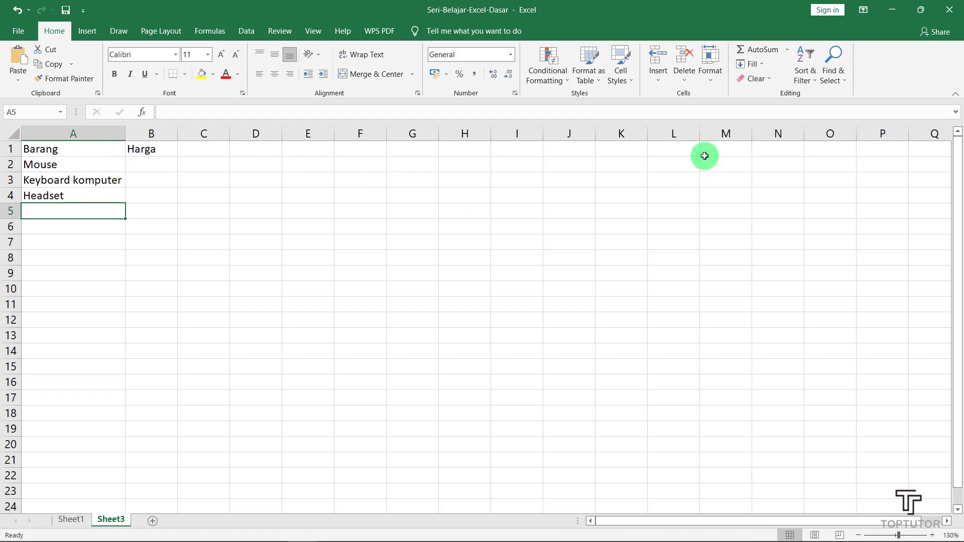
Set the width of column A to exactly 20
{"action": "left_click", "coordinate": [714, 78]}
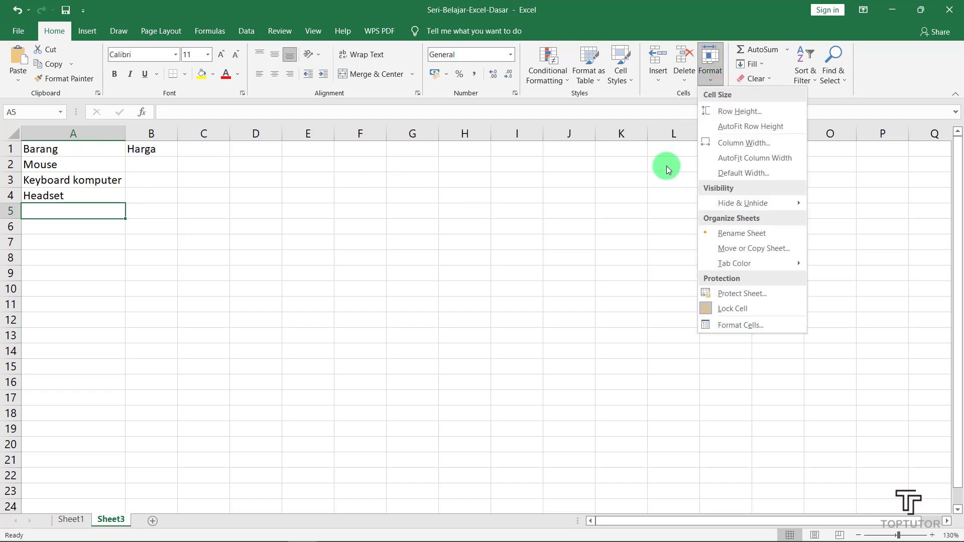
{"action": "left_click", "coordinate": [639, 194]}
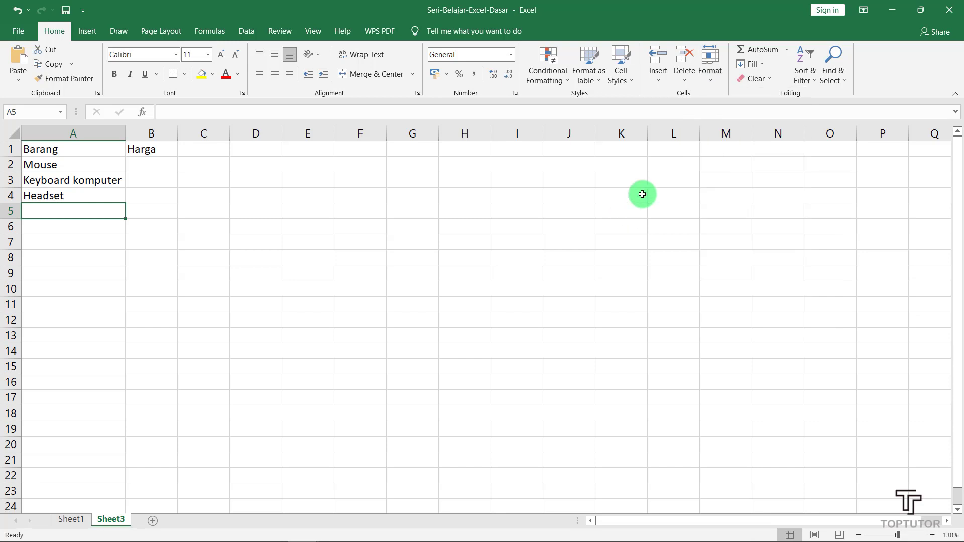
{"action": "left_click", "coordinate": [710, 78]}
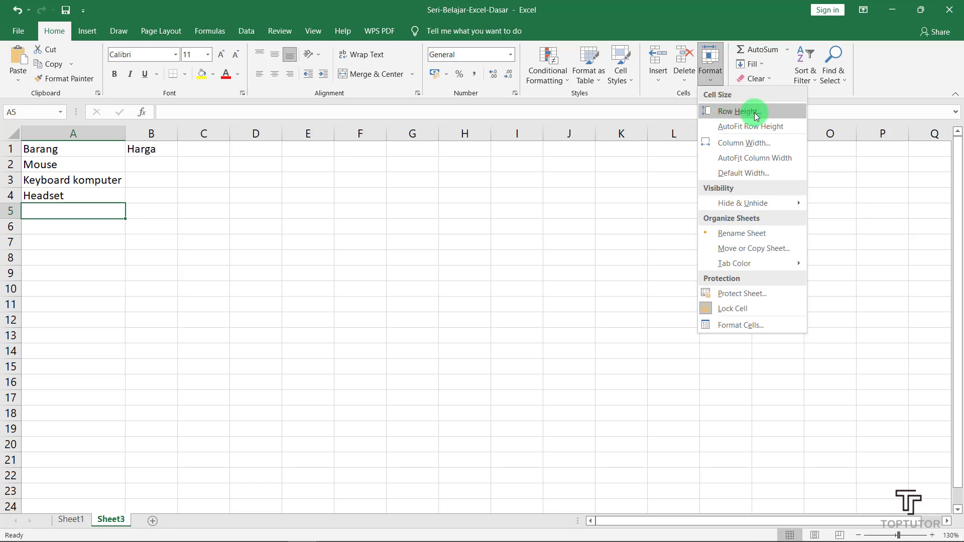
{"action": "left_click", "coordinate": [730, 142]}
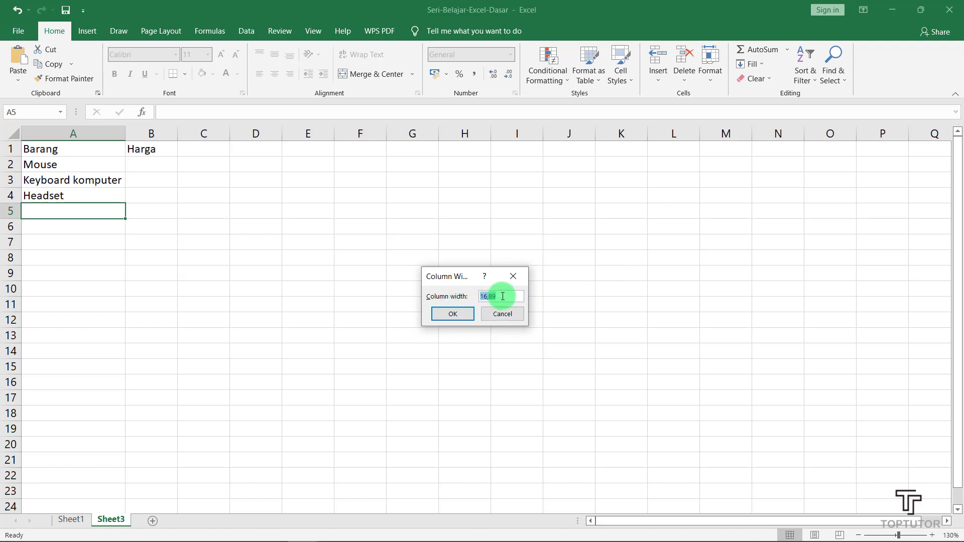
{"action": "type", "text": "20"}
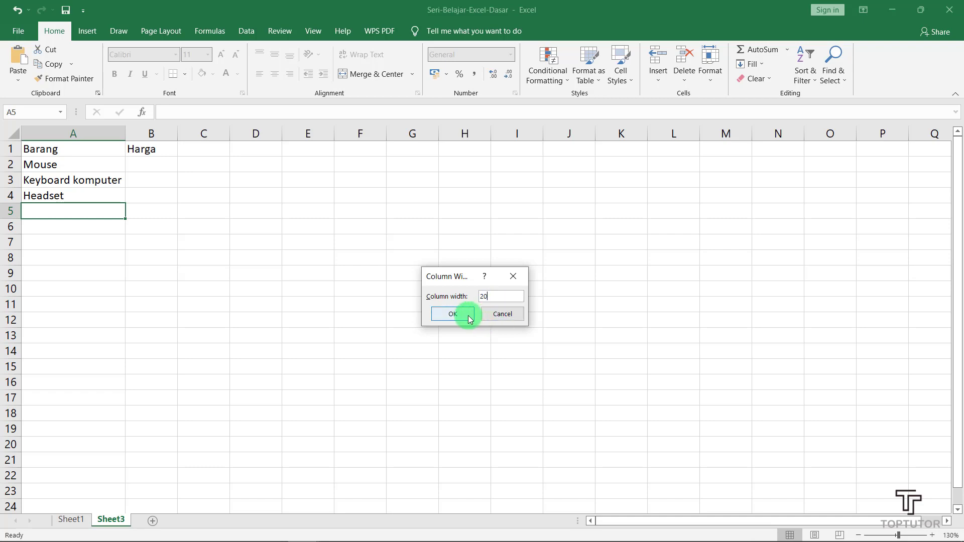
{"action": "left_click", "coordinate": [468, 315]}
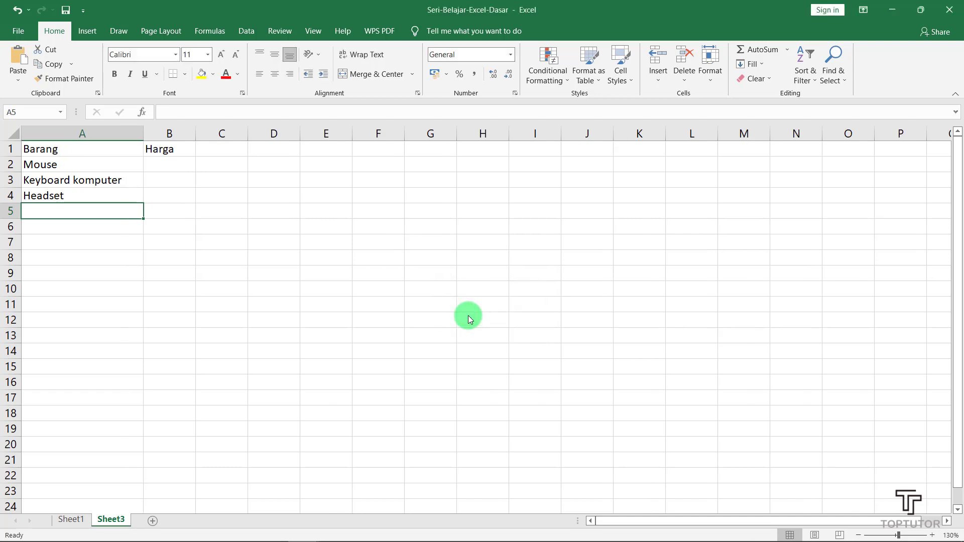
Set the width of column A to 30, and manually narrow it to just fit "Keyboard komputer" in A3
{"action": "left_click", "coordinate": [711, 75]}
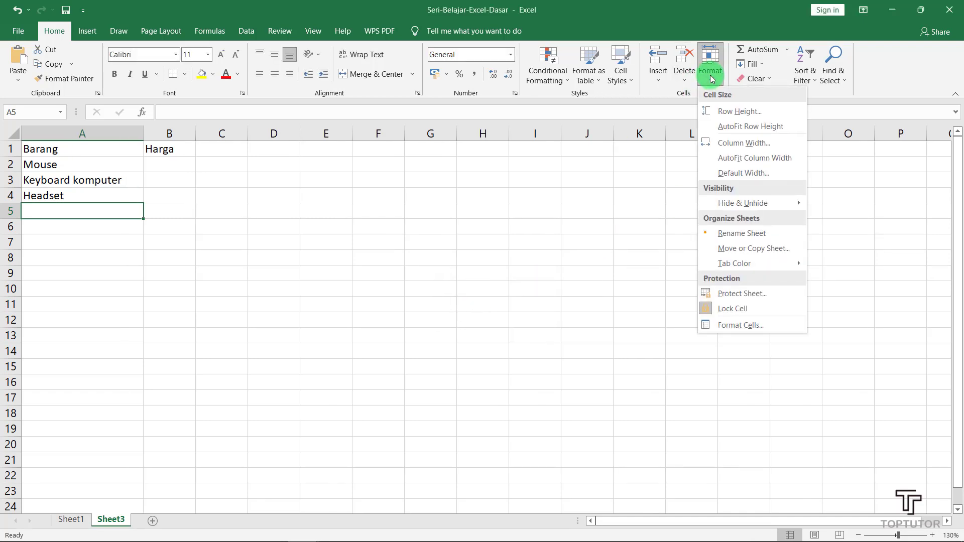
{"action": "left_click", "coordinate": [730, 143]}
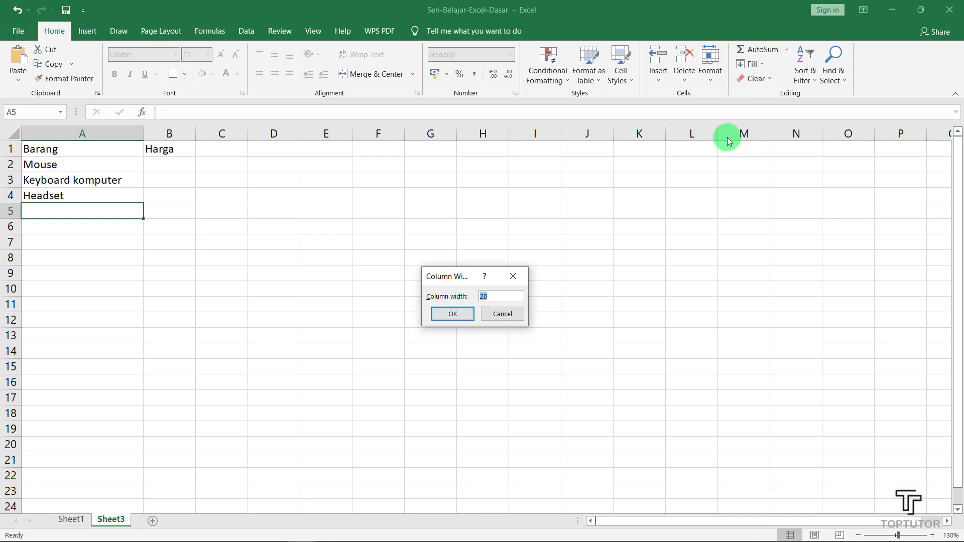
{"action": "type", "text": "30"}
{"action": "key", "text": "Return"}
{"action": "left_click", "coordinate": [540, 243]}
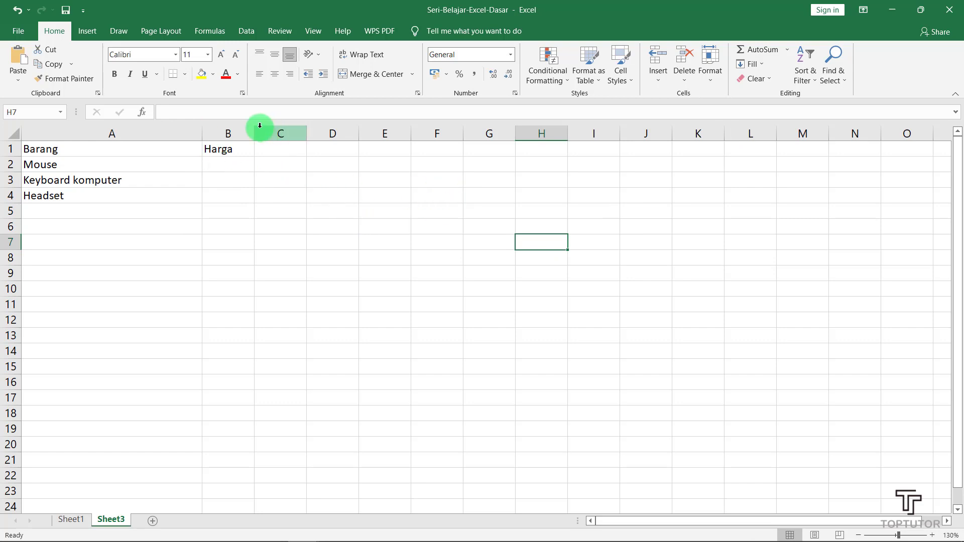
{"action": "left_click_drag", "start_coordinate": [203, 133], "coordinate": [128, 133]}
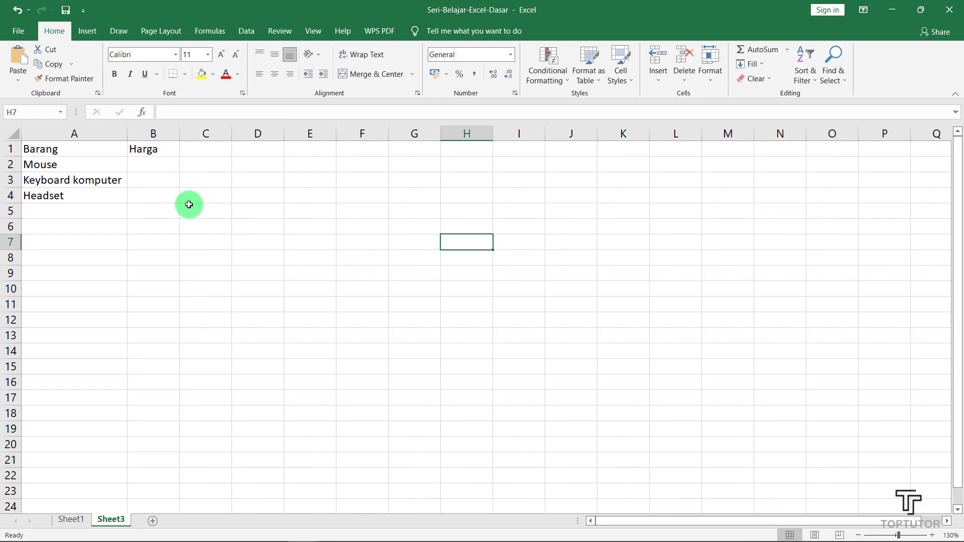
{"action": "left_click", "coordinate": [114, 226]}
Enter the prices 50000, 75000 and 100000 in cells B2 to B4 under the Harga header
{"action": "left_click", "coordinate": [146, 168]}
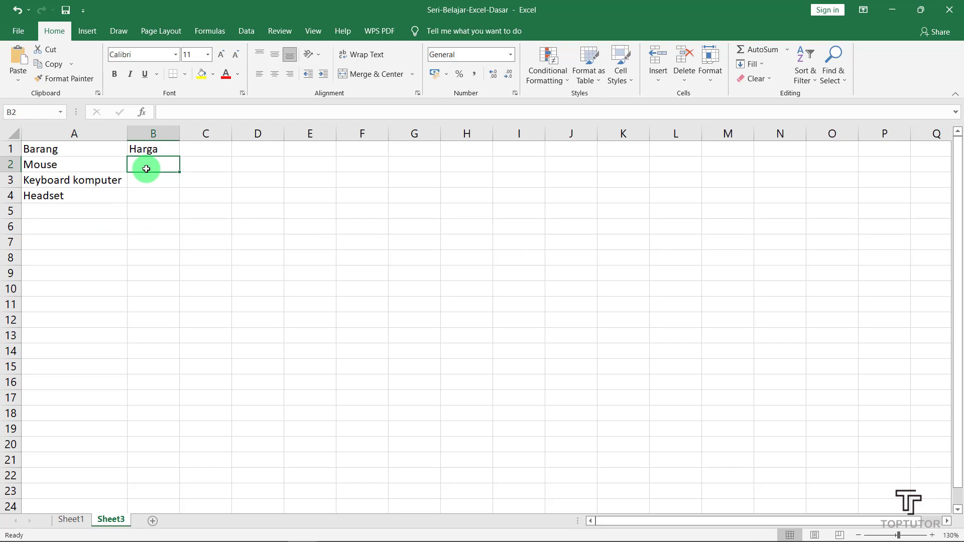
{"action": "type", "text": "5000"}
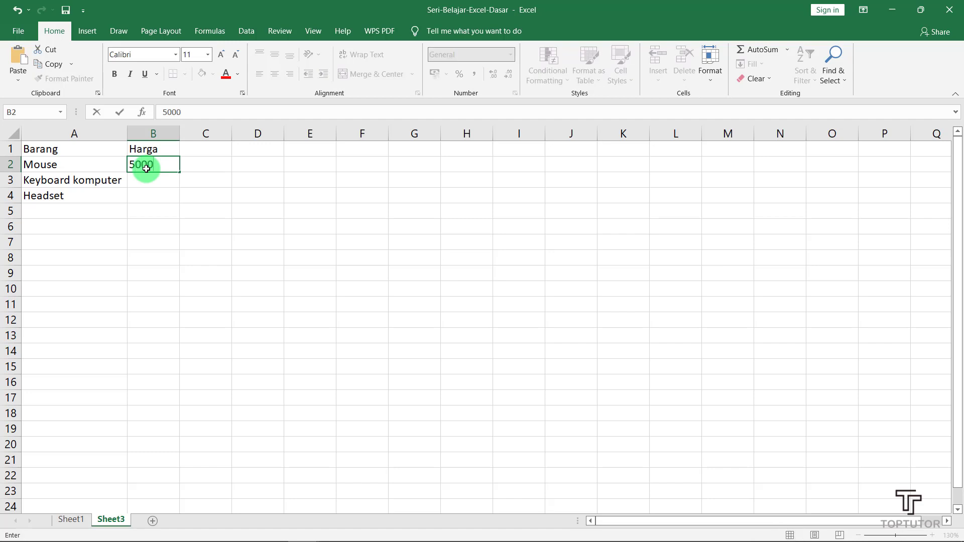
{"action": "type", "text": "0"}
{"action": "key", "text": "Return"}
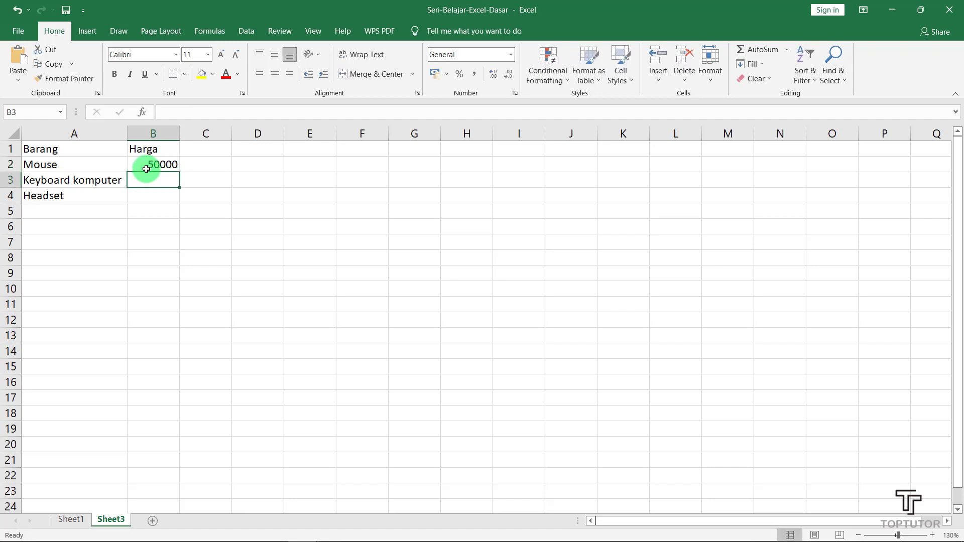
{"action": "type", "text": "75000"}
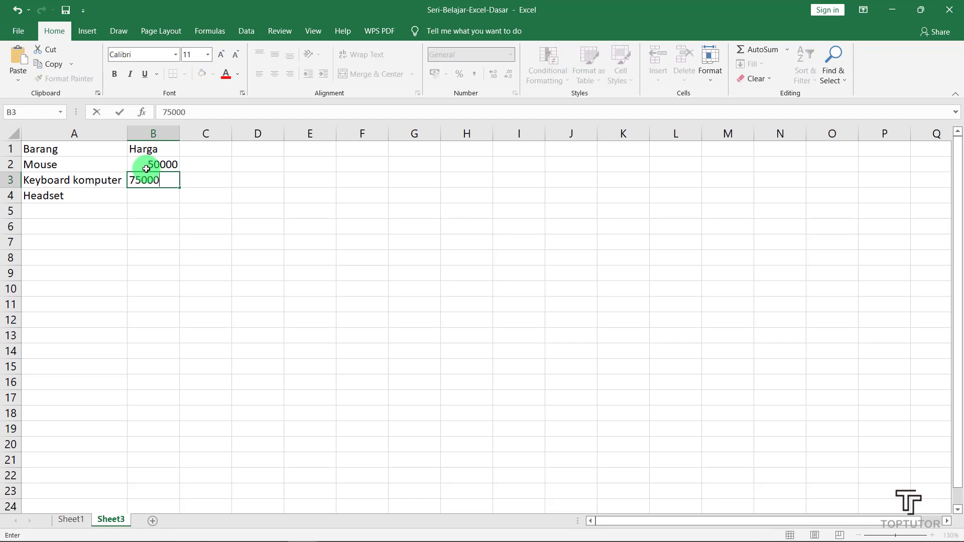
{"action": "key", "text": "Return"}
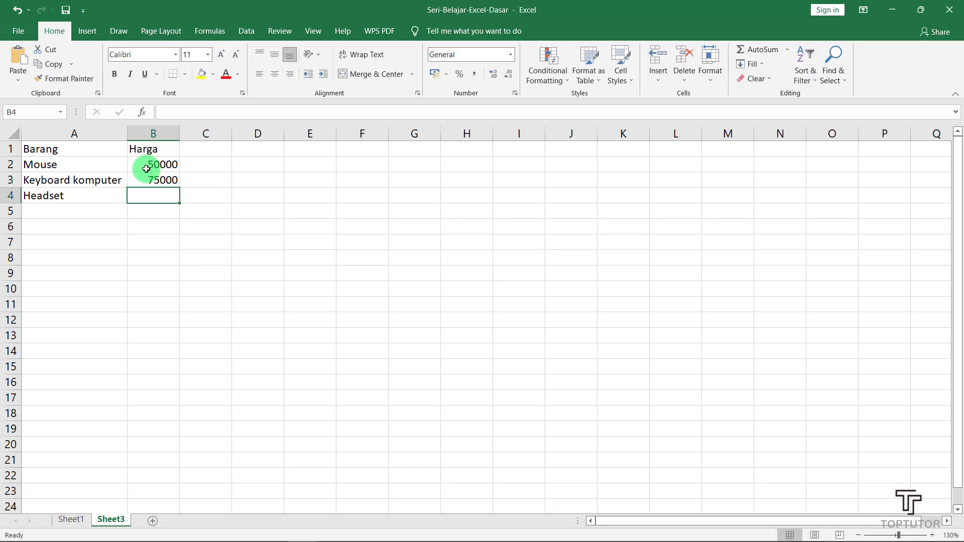
{"action": "type", "text": "100000"}
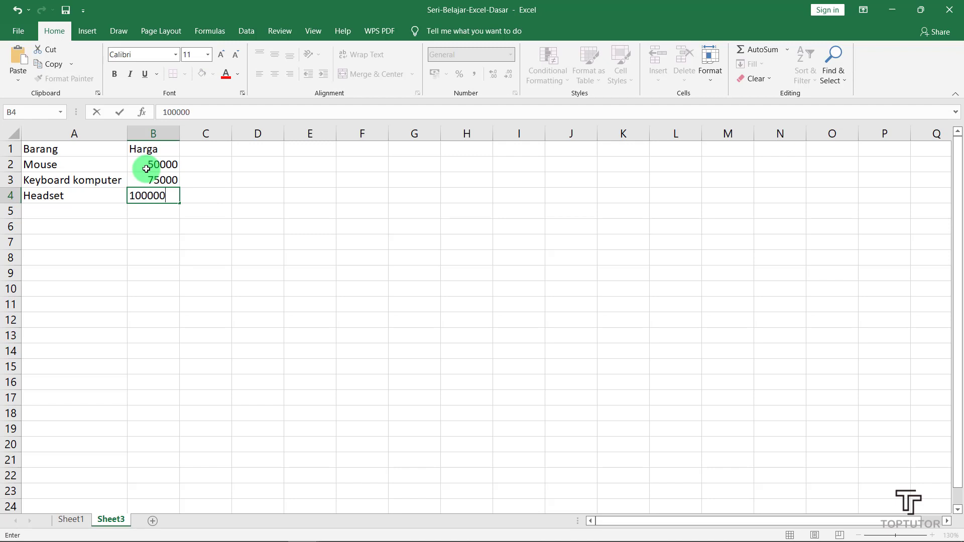
{"action": "key", "text": "Return"}
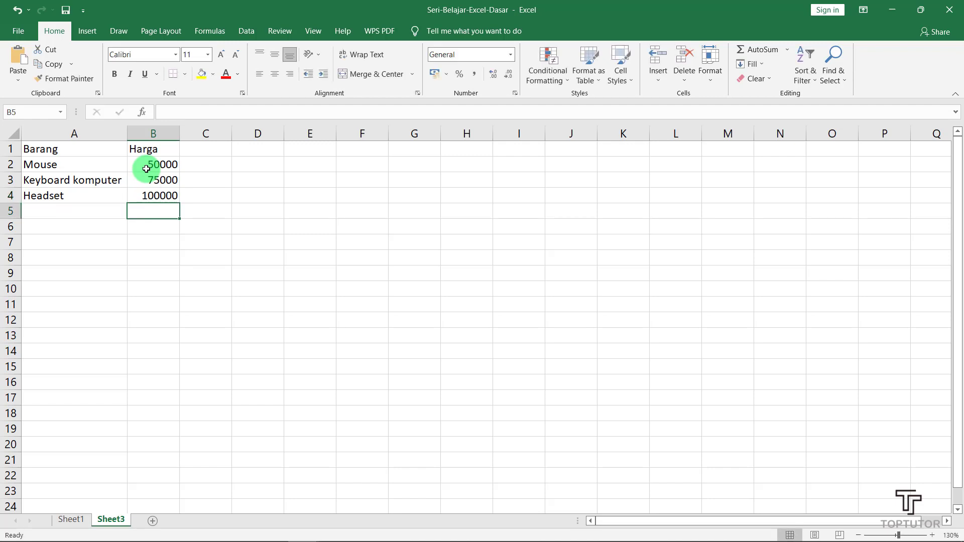
{"action": "left_click", "coordinate": [253, 207]}
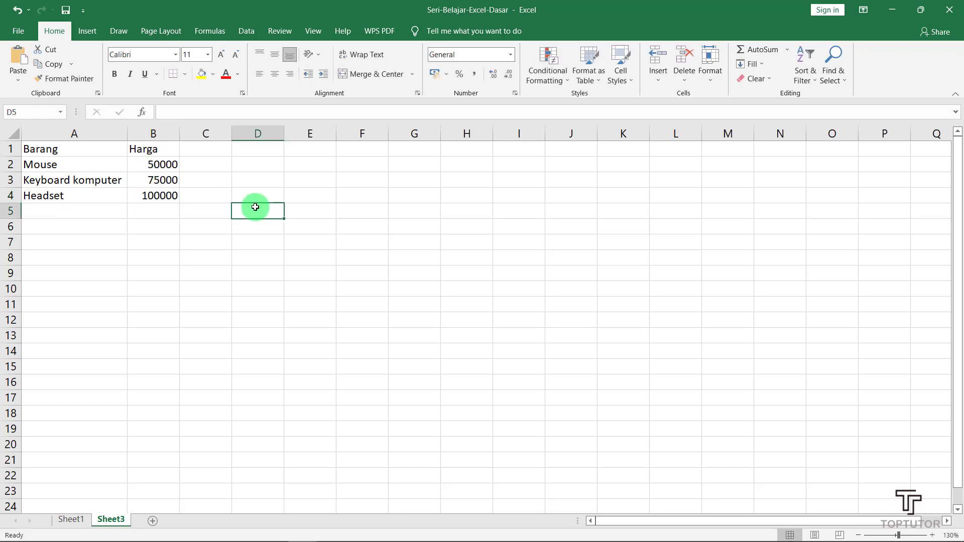
{"action": "left_click", "coordinate": [44, 166]}
{"action": "left_click", "coordinate": [43, 180]}
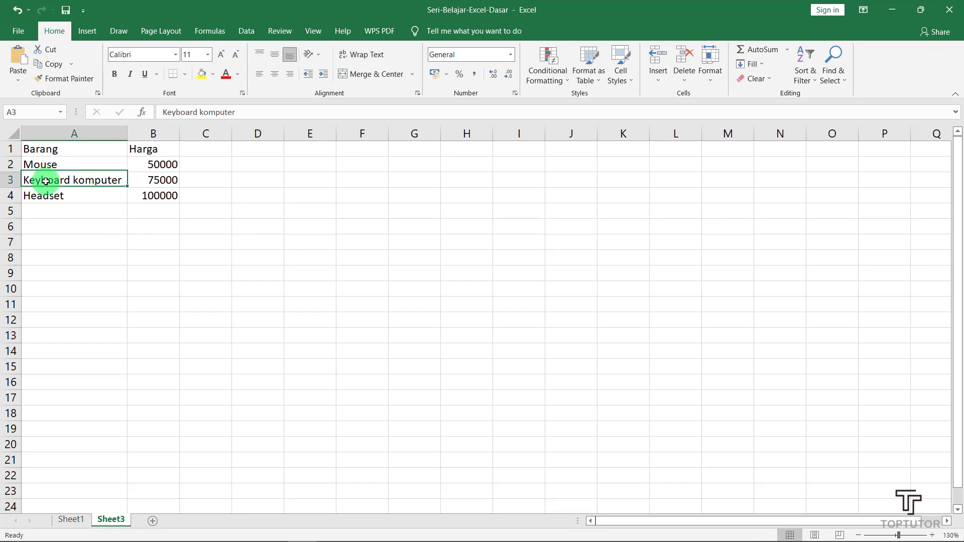
{"action": "left_click", "coordinate": [43, 196]}
{"action": "left_click", "coordinate": [44, 167]}
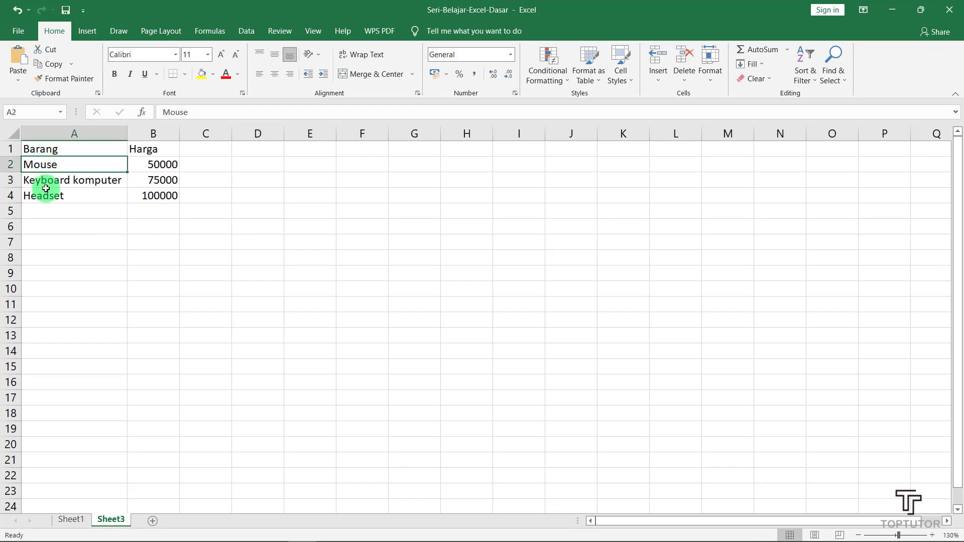
{"action": "left_click", "coordinate": [45, 198]}
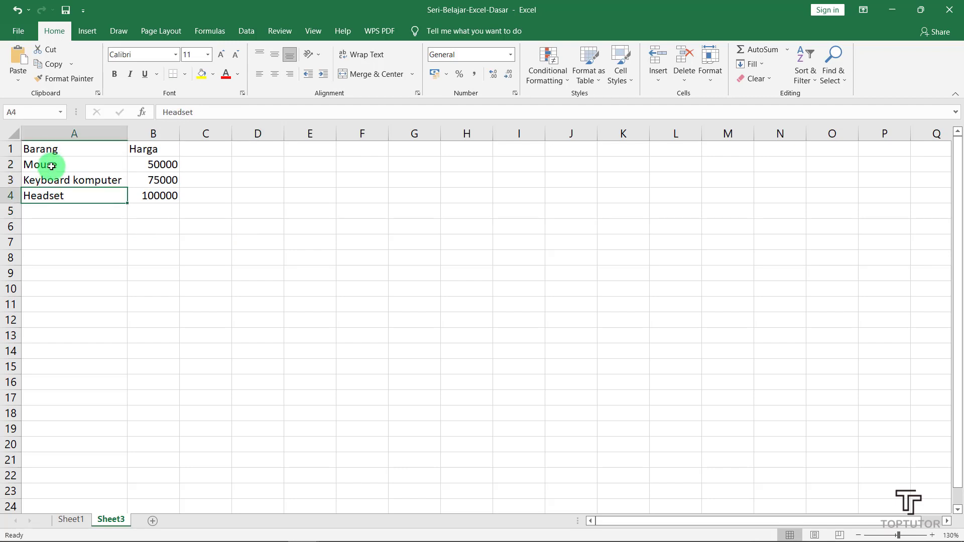
{"action": "left_click", "coordinate": [47, 164]}
{"action": "left_click", "coordinate": [47, 180]}
{"action": "left_click", "coordinate": [47, 196]}
{"action": "left_click", "coordinate": [45, 165]}
{"action": "left_click", "coordinate": [46, 196]}
{"action": "left_click", "coordinate": [57, 168]}
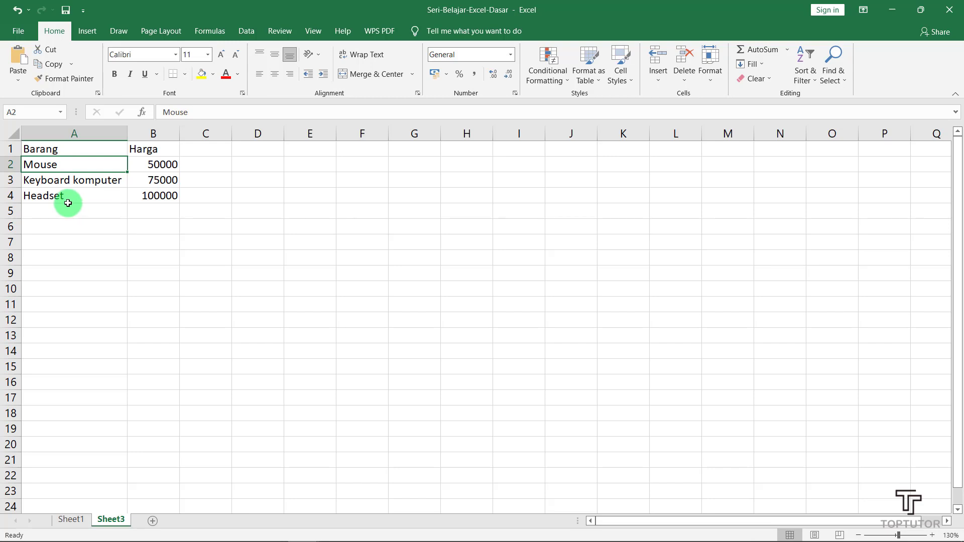
{"action": "left_click", "coordinate": [189, 222]}
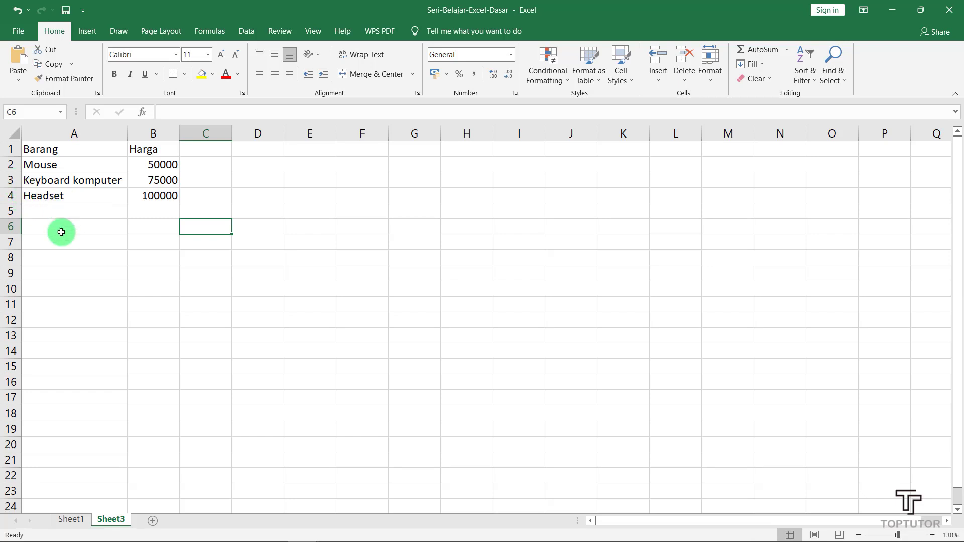
{"action": "right_click", "coordinate": [13, 179]}
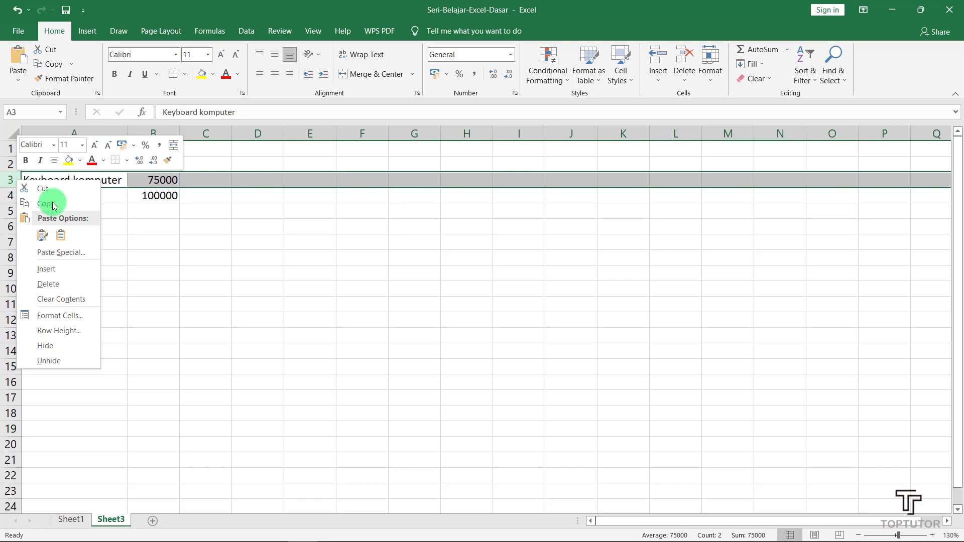
{"action": "left_click", "coordinate": [156, 237]}
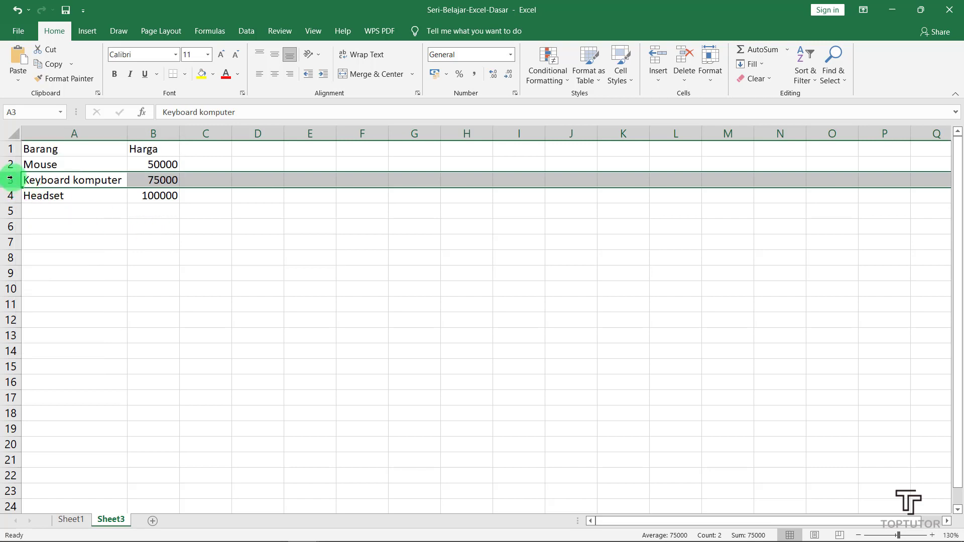
{"action": "left_click", "coordinate": [151, 286]}
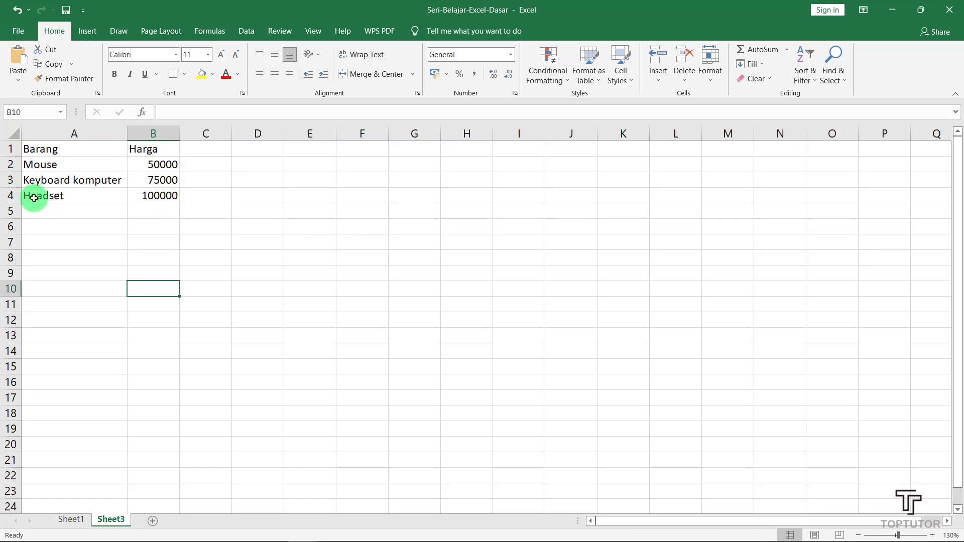
Insert a new row above "Keyboard komputer" and fill it with the item "Mousepad" and the price 10000
{"action": "right_click", "coordinate": [14, 179]}
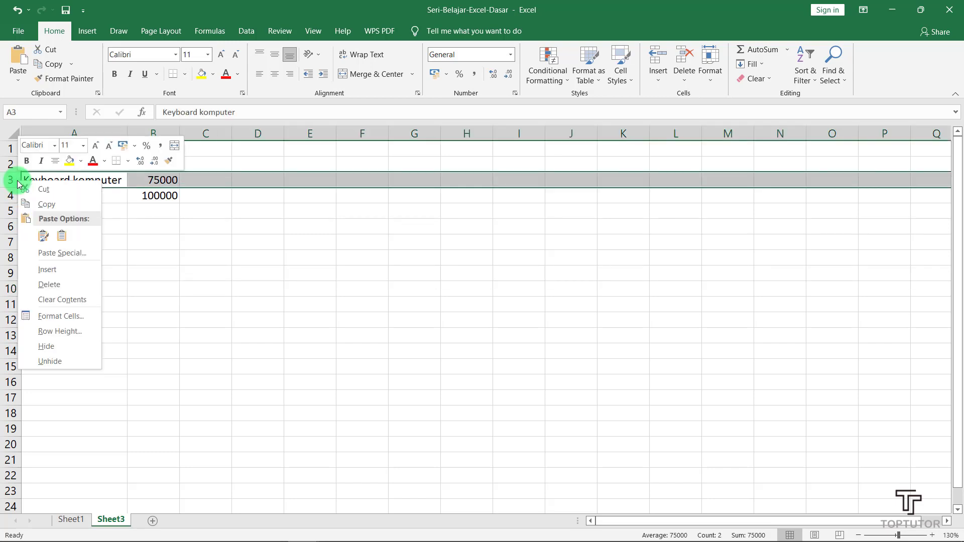
{"action": "left_click", "coordinate": [52, 274]}
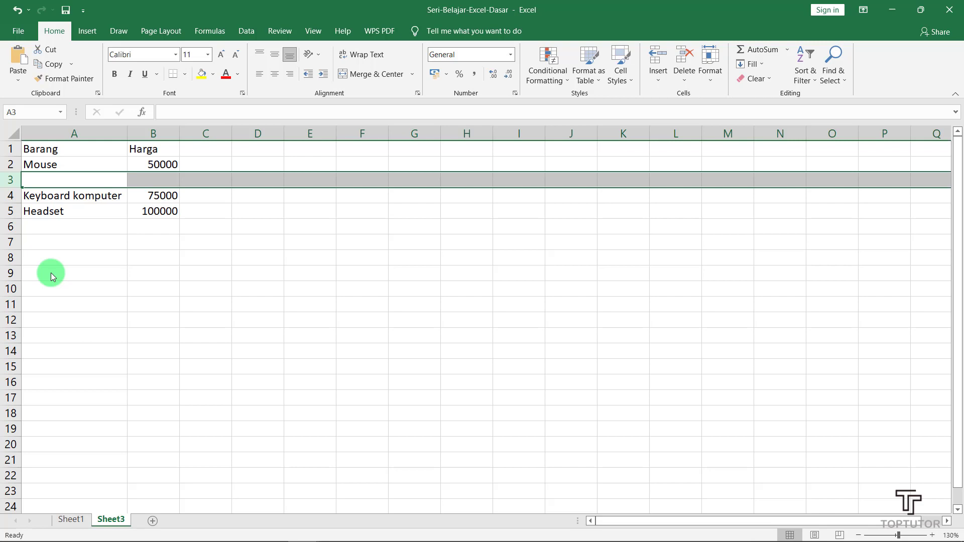
{"action": "left_click", "coordinate": [43, 175]}
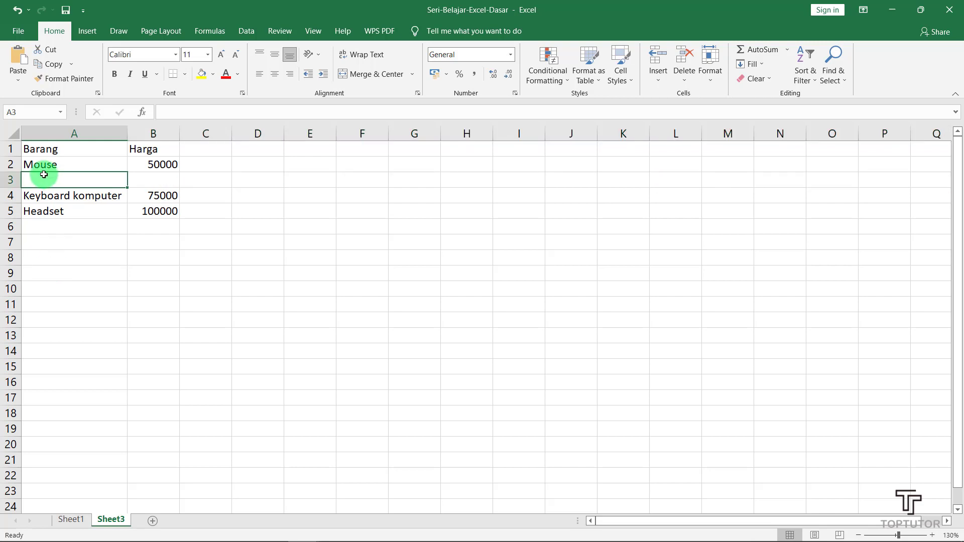
{"action": "type", "text": "Mouse"}
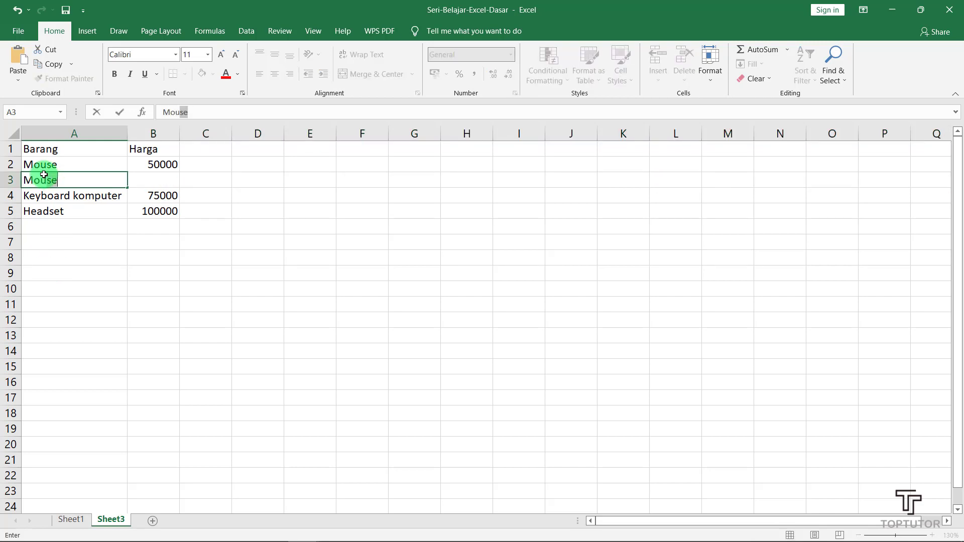
{"action": "type", "text": "pad"}
{"action": "key", "text": "Tab"}
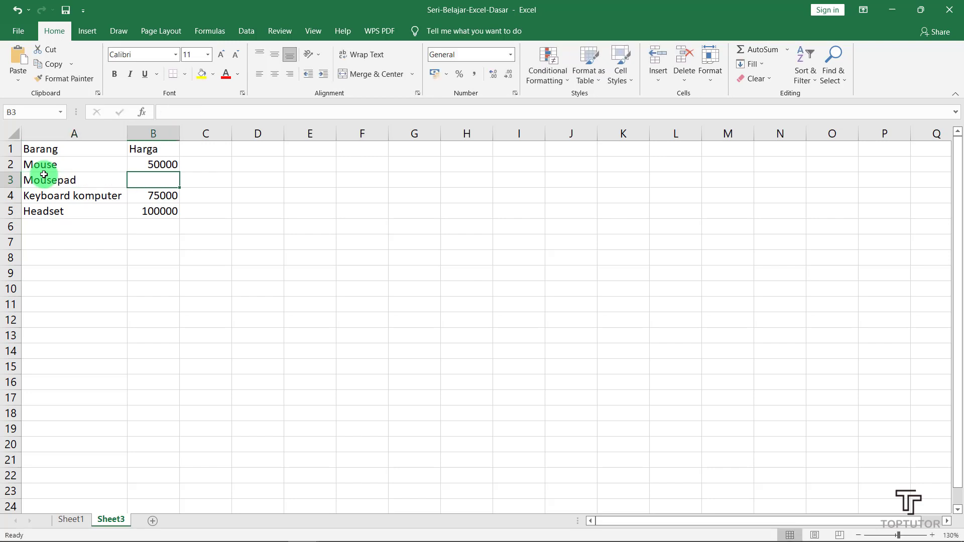
{"action": "type", "text": "1"}
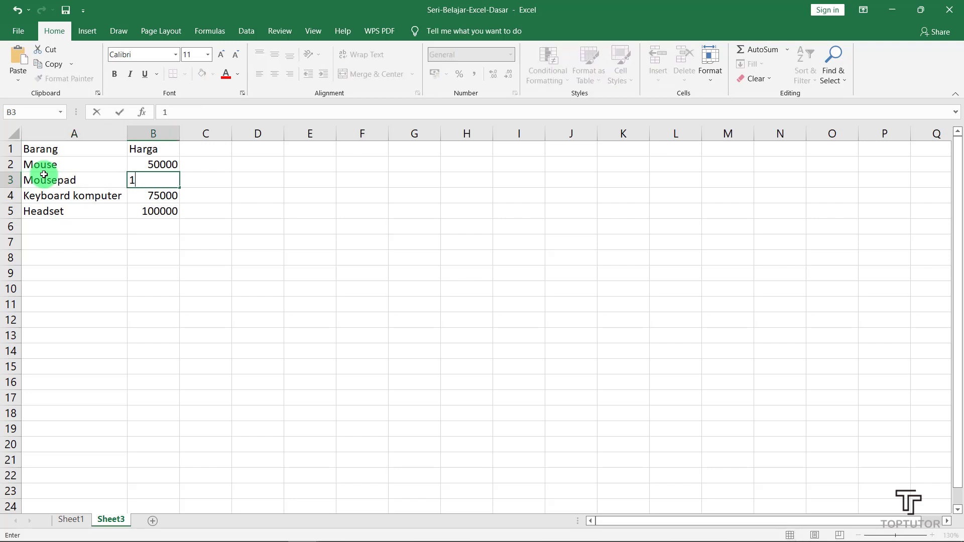
{"action": "type", "text": "0000"}
{"action": "key", "text": "Return"}
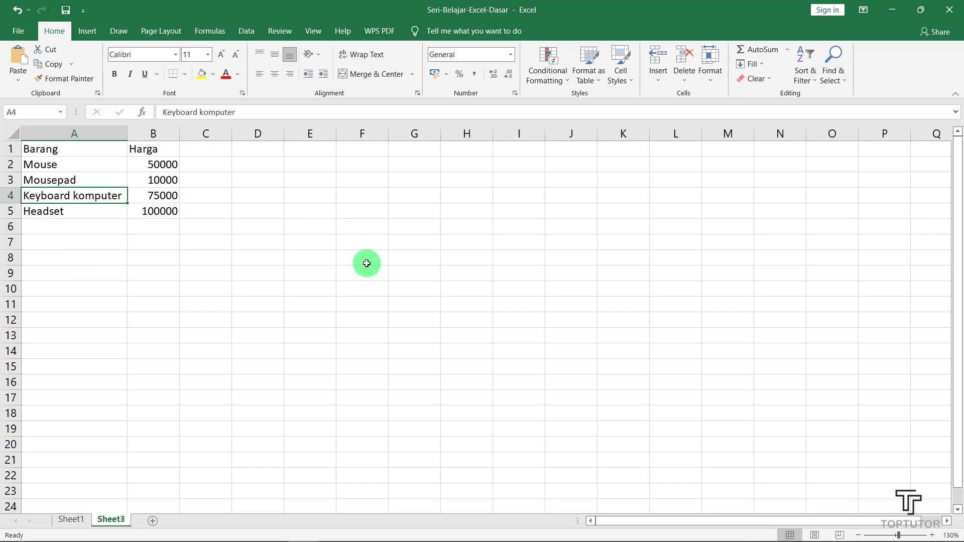
Insert an empty column between the Barang and Harga columns
{"action": "left_click", "coordinate": [224, 272]}
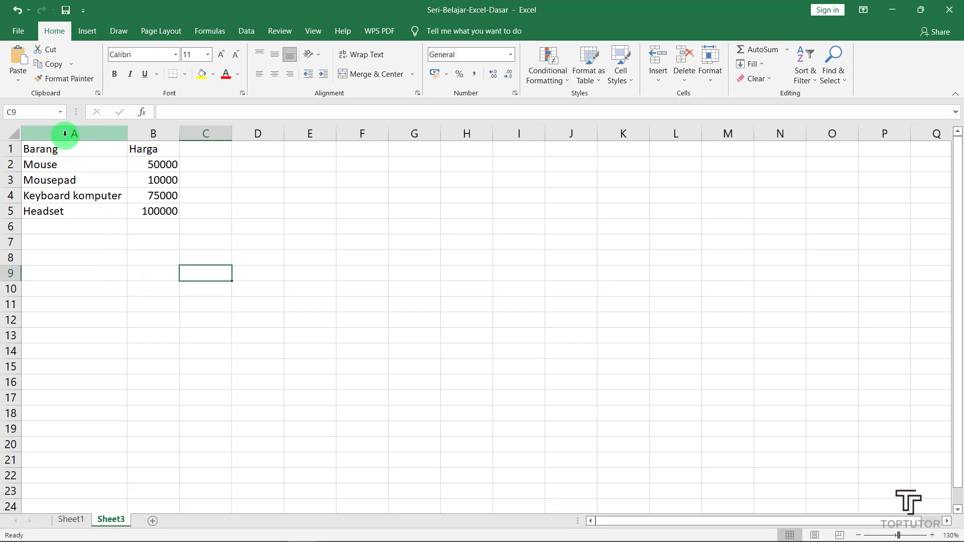
{"action": "right_click", "coordinate": [157, 134]}
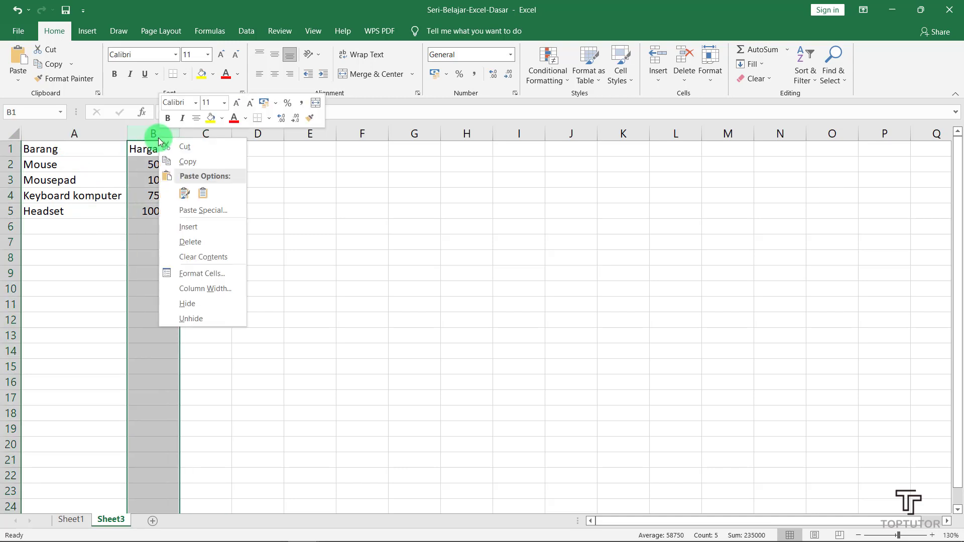
{"action": "left_click", "coordinate": [188, 225]}
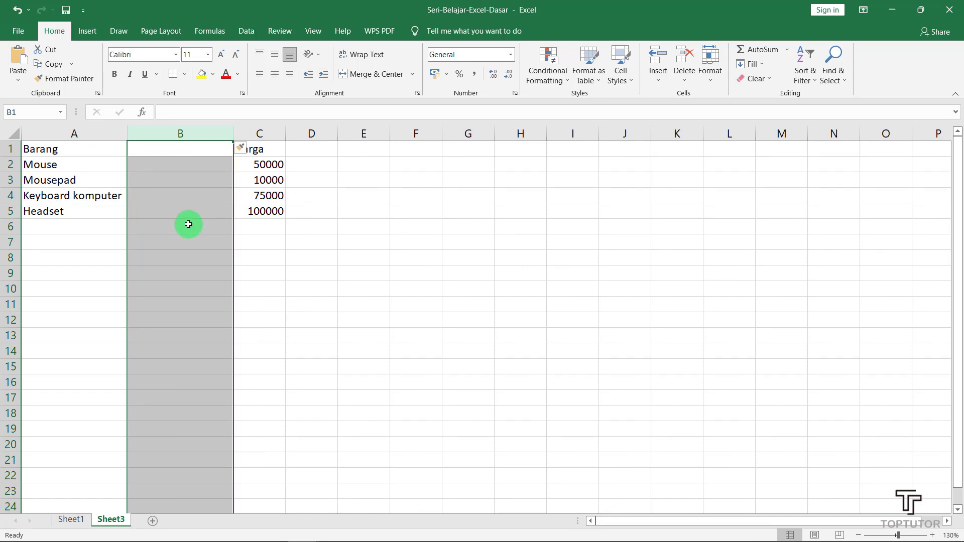
Insert an empty column before the Barang column, and undo that insertion
{"action": "left_click", "coordinate": [86, 257]}
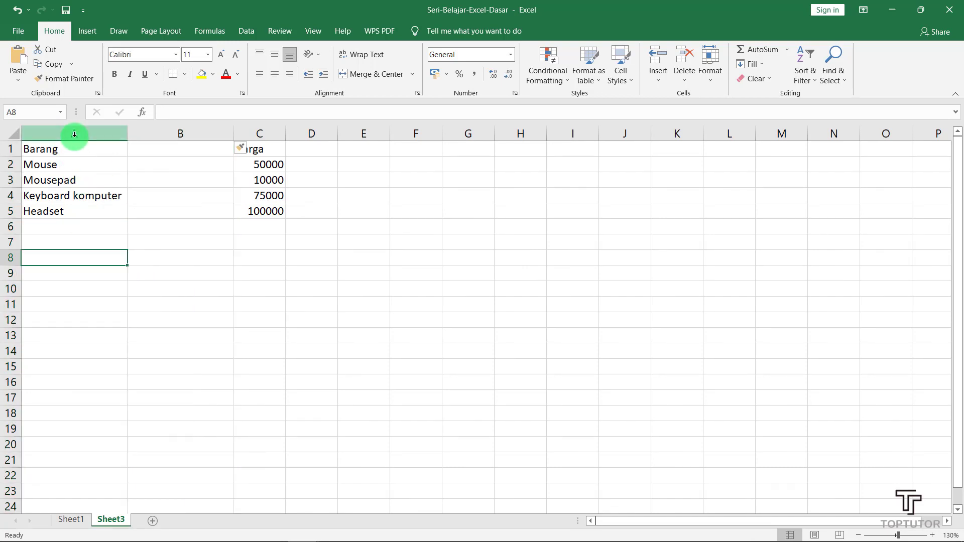
{"action": "right_click", "coordinate": [74, 135]}
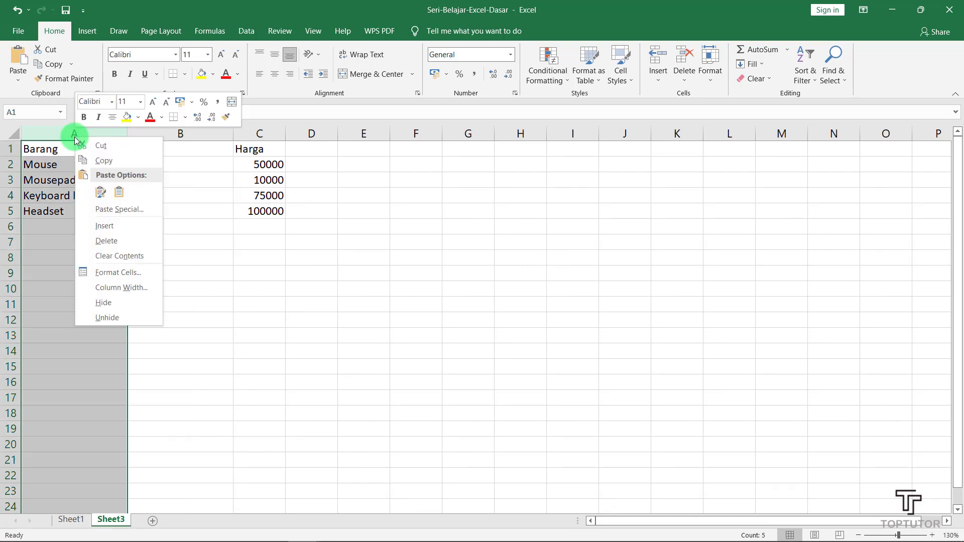
{"action": "left_click", "coordinate": [115, 226]}
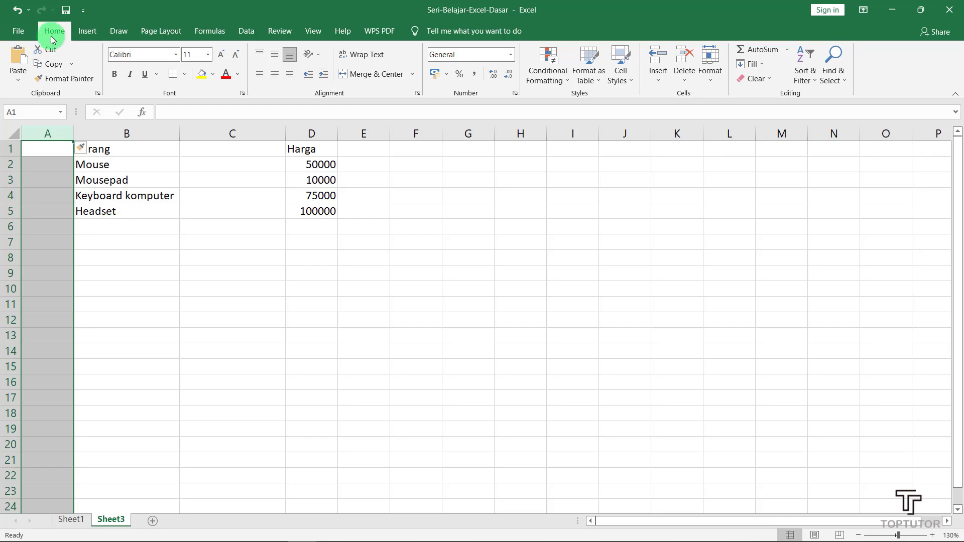
{"action": "left_click", "coordinate": [17, 11]}
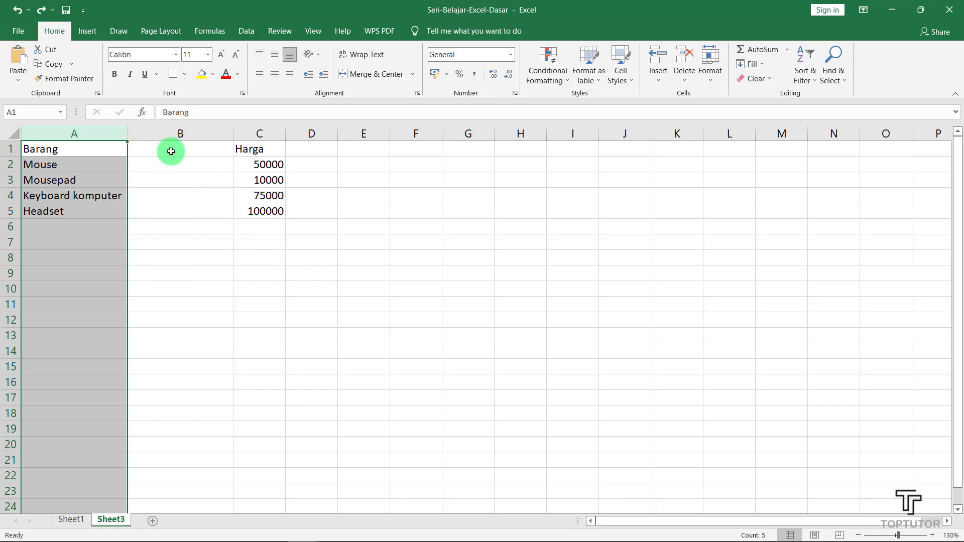
Enter the header Stok in B1 and autofit the width of column B to it
{"action": "left_click", "coordinate": [157, 134]}
{"action": "left_click", "coordinate": [165, 147]}
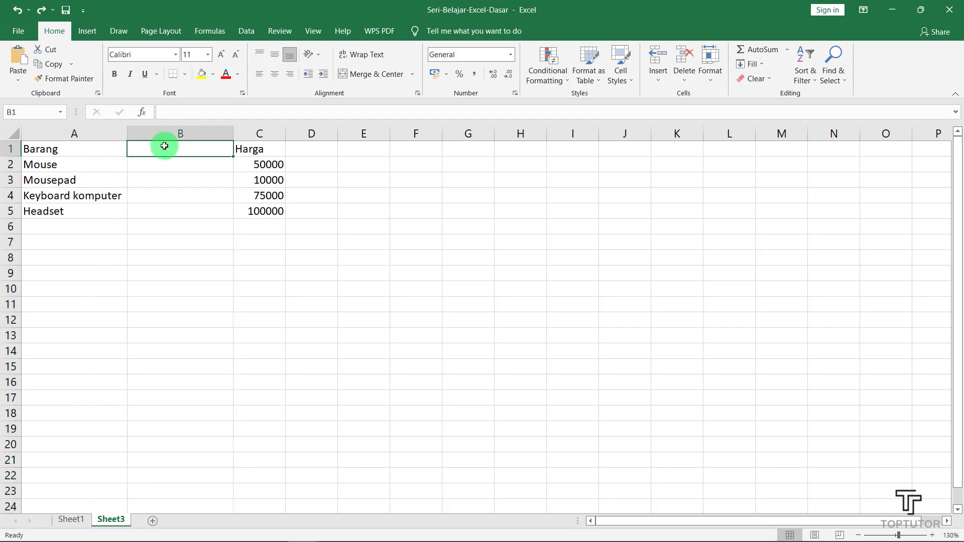
{"action": "type", "text": "St"}
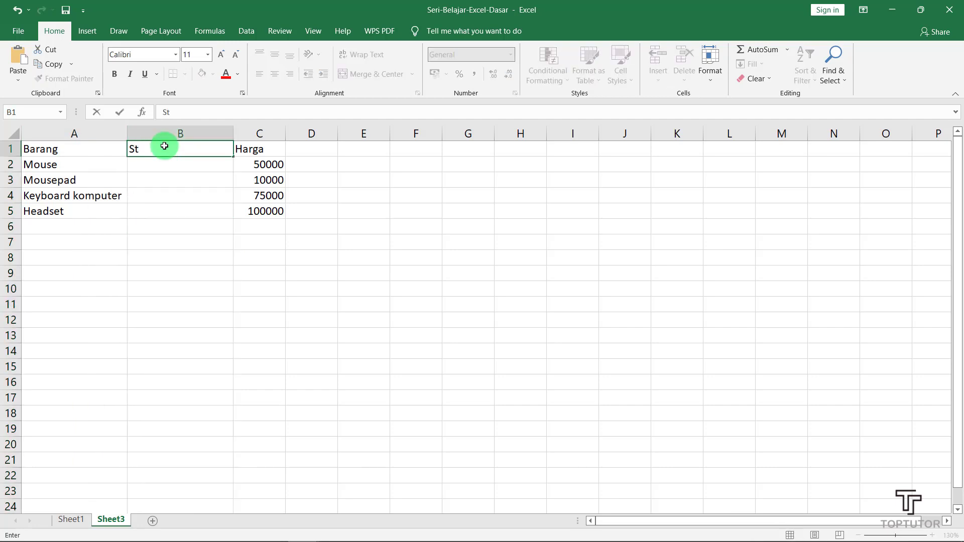
{"action": "type", "text": "ok"}
{"action": "left_click", "coordinate": [224, 244]}
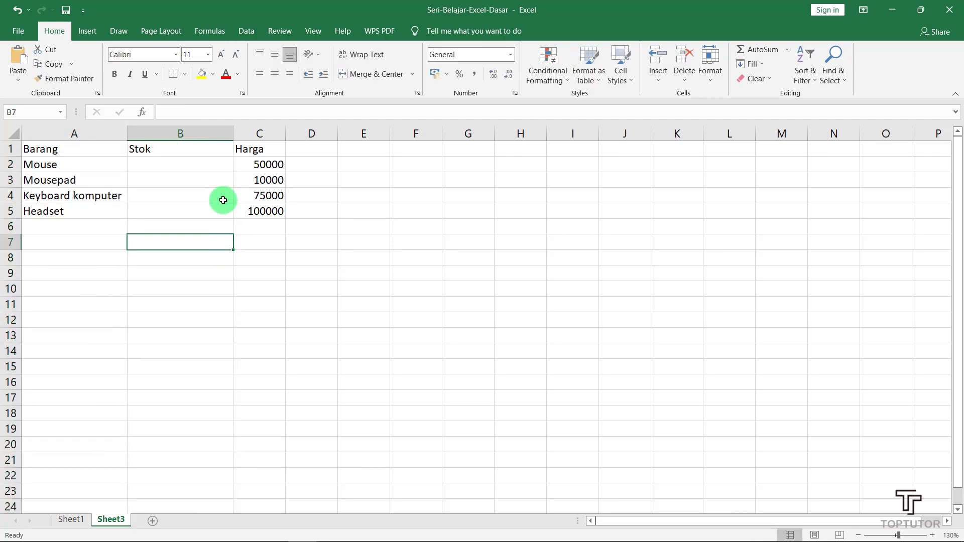
{"action": "double_click", "coordinate": [236, 132]}
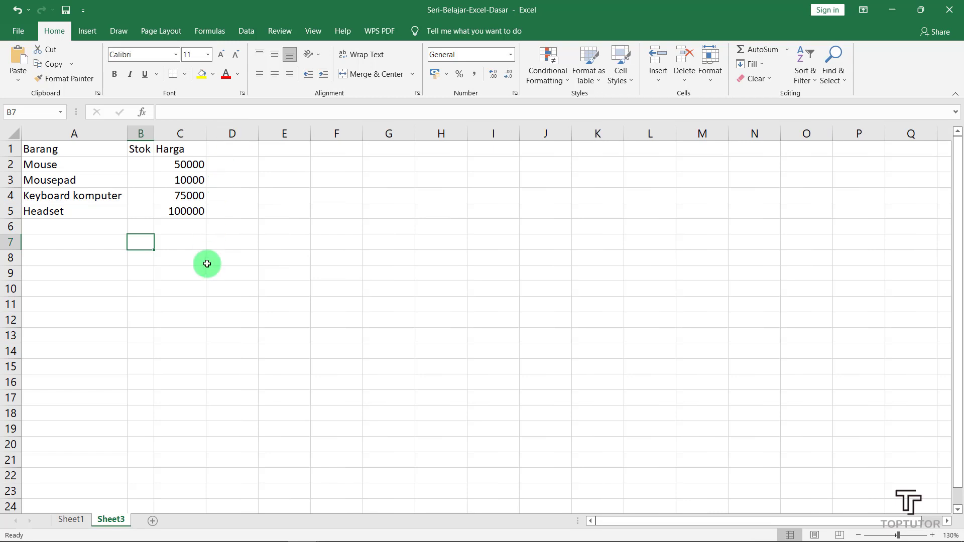
{"action": "left_click", "coordinate": [191, 289]}
Enter the stock quantities 50, 50, 80 and 30 in cells B2 to B5 under the Stok header
{"action": "left_click", "coordinate": [145, 171]}
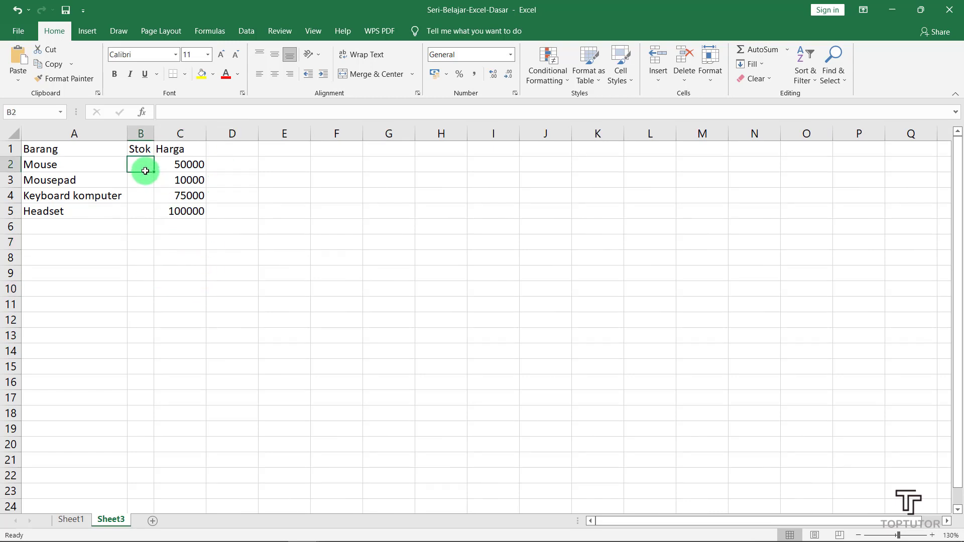
{"action": "type", "text": "50"}
{"action": "key", "text": "Return"}
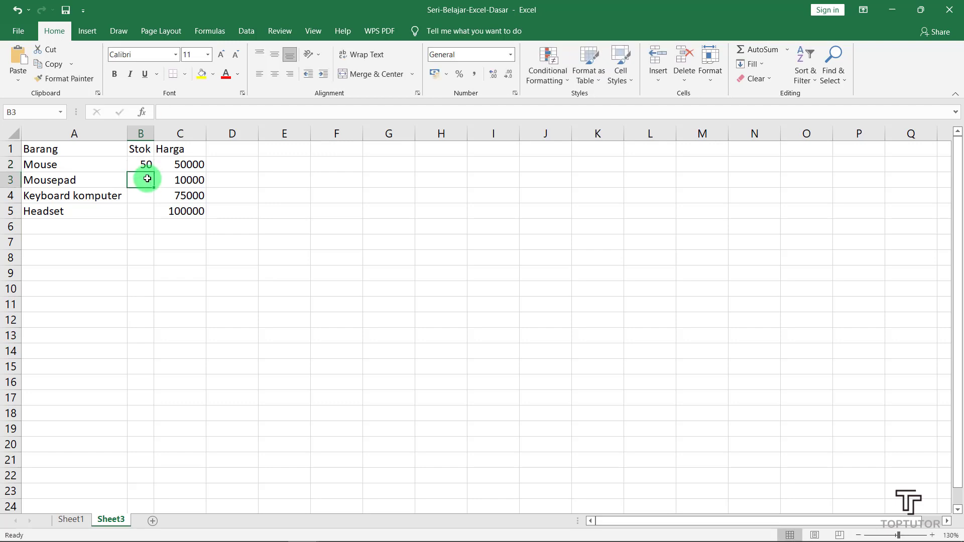
{"action": "type", "text": "50"}
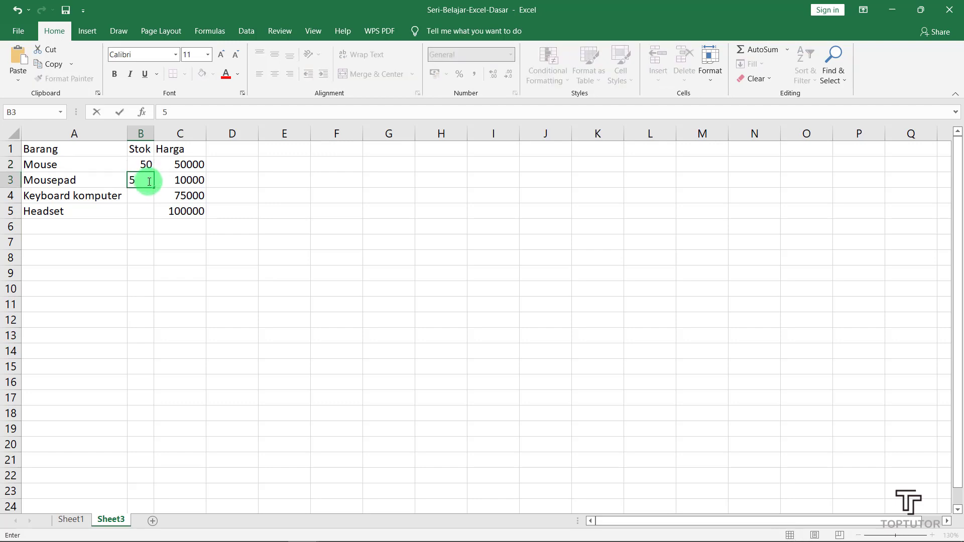
{"action": "left_click", "coordinate": [147, 195]}
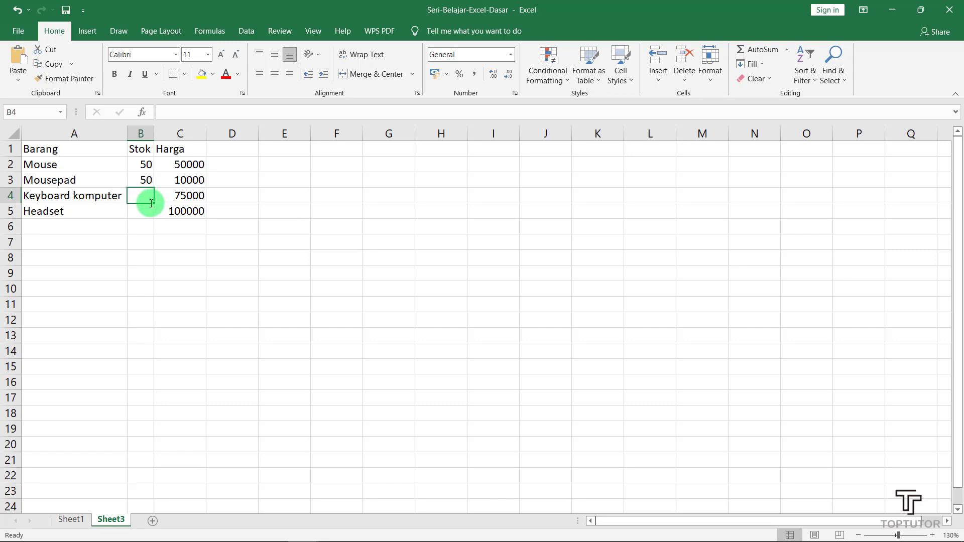
{"action": "type", "text": "80"}
{"action": "left_click", "coordinate": [146, 215]}
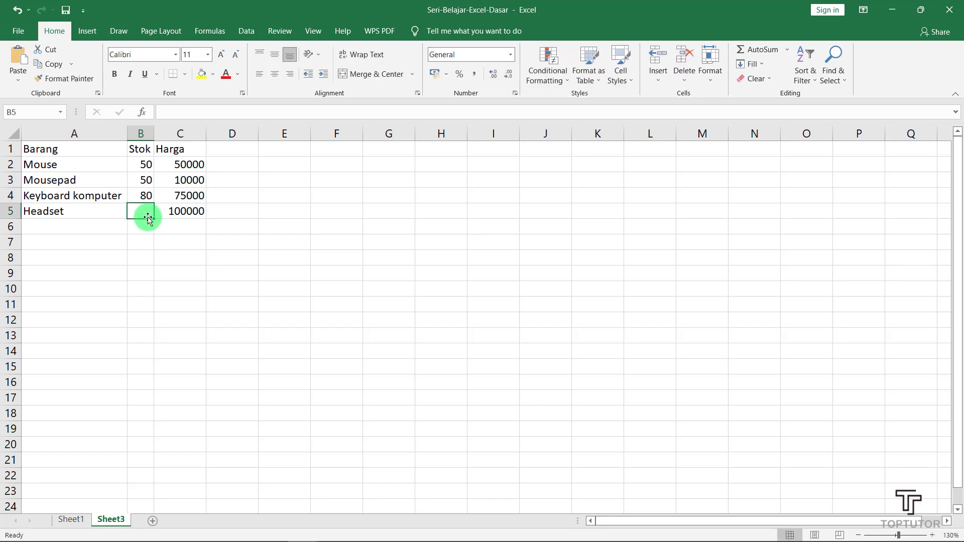
{"action": "type", "text": "30"}
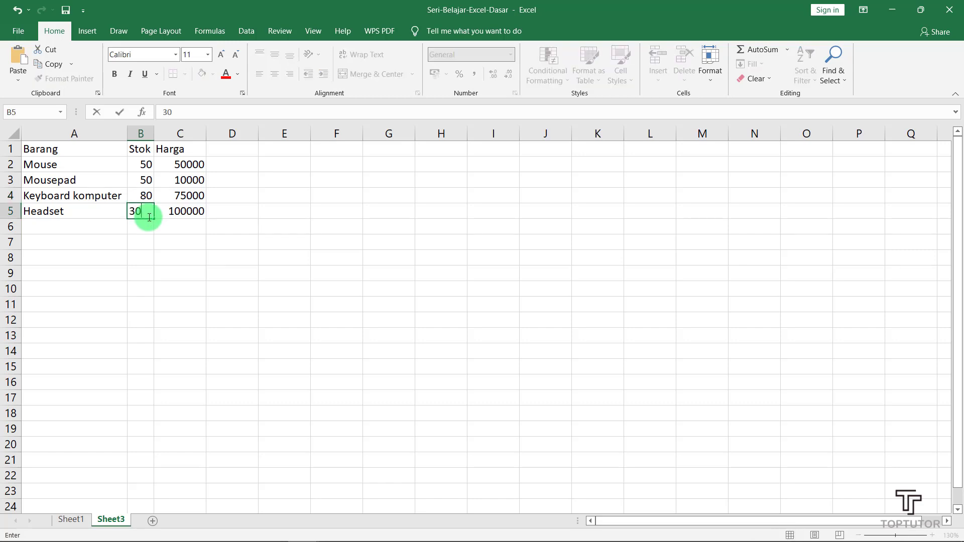
{"action": "key", "text": "Return"}
{"action": "left_click", "coordinate": [165, 255]}
{"action": "left_click", "coordinate": [290, 255]}
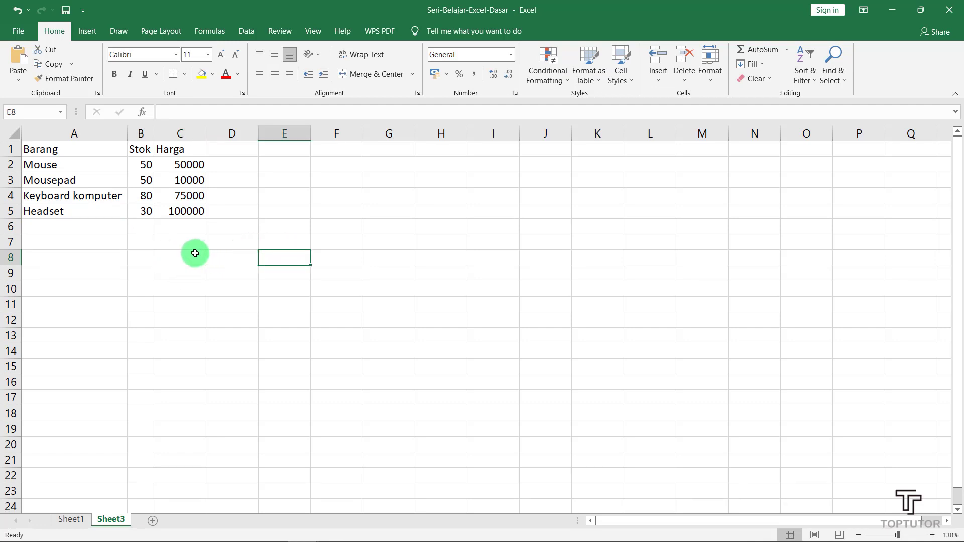
{"action": "left_click", "coordinate": [74, 147]}
{"action": "left_click_drag", "start_coordinate": [74, 147], "coordinate": [176, 149]}
{"action": "left_click", "coordinate": [100, 161]}
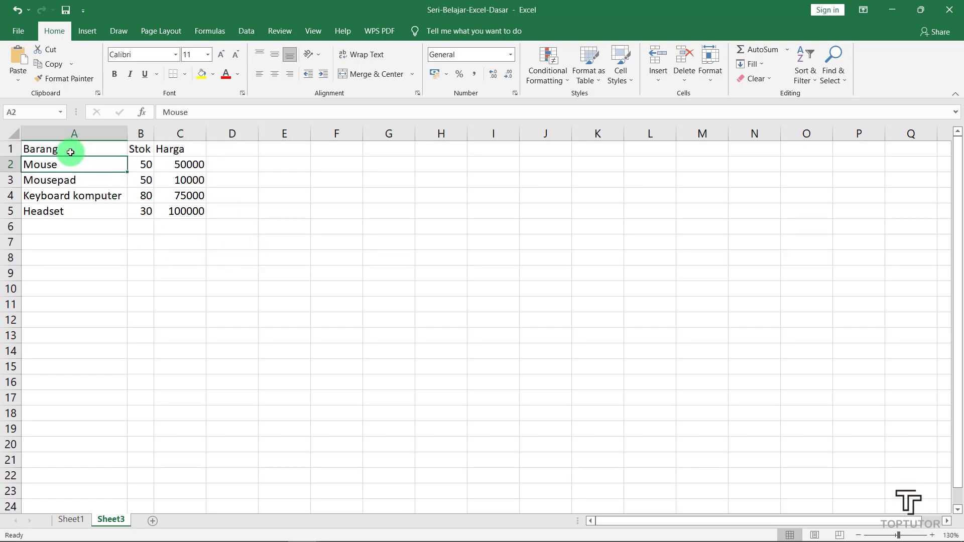
{"action": "left_click_drag", "start_coordinate": [69, 149], "coordinate": [169, 150]}
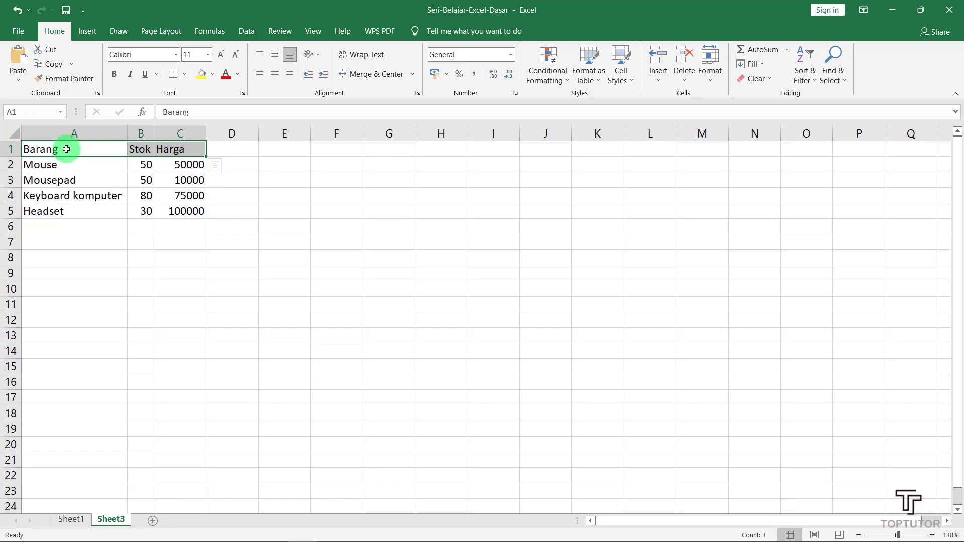
{"action": "left_click", "coordinate": [114, 239]}
{"action": "left_click_drag", "start_coordinate": [103, 148], "coordinate": [160, 157]}
{"action": "left_click", "coordinate": [180, 241]}
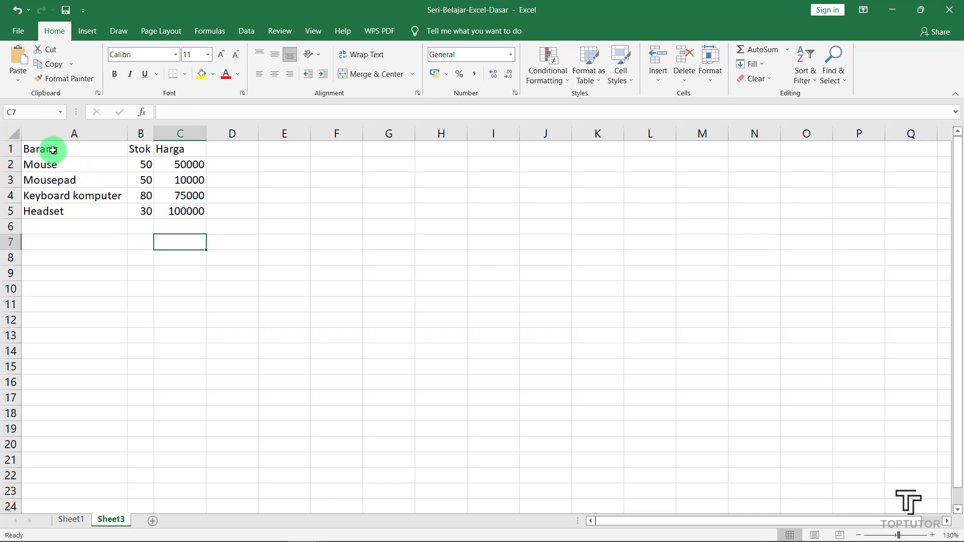
{"action": "left_click", "coordinate": [80, 152]}
{"action": "left_click_drag", "start_coordinate": [81, 152], "coordinate": [179, 159]}
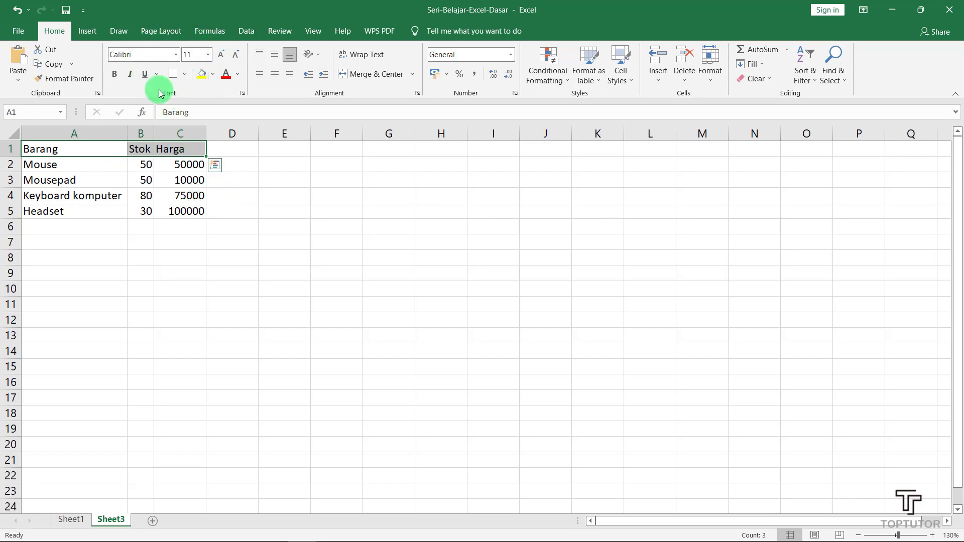
{"action": "left_click", "coordinate": [384, 56]}
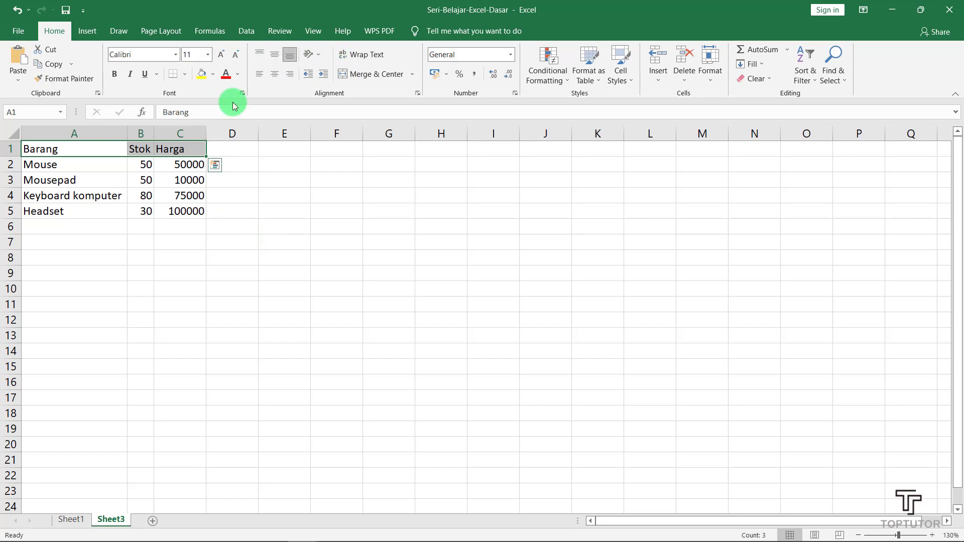
{"action": "left_click", "coordinate": [330, 210]}
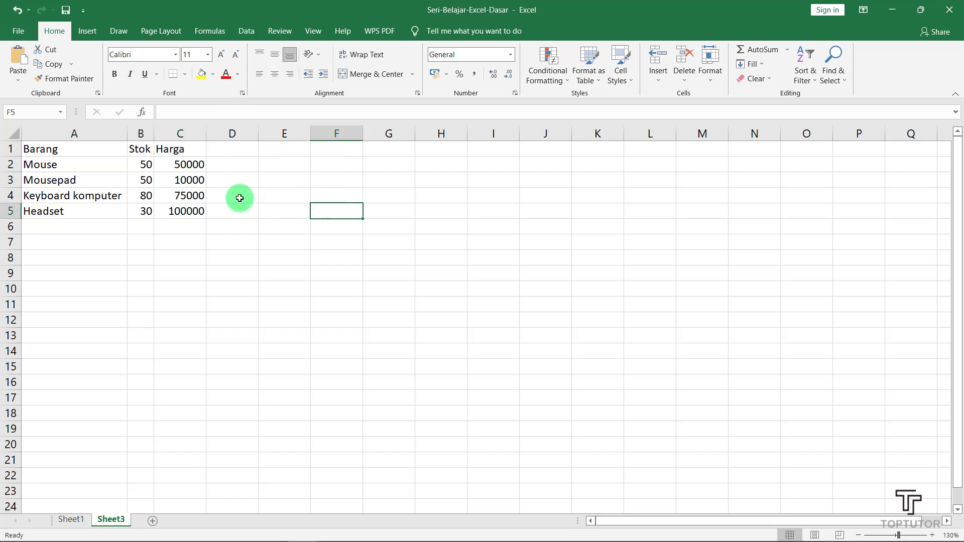
Center the Barang, Stok and Harga headers in A1:C1 horizontally
{"action": "left_click_drag", "start_coordinate": [43, 147], "coordinate": [184, 148]}
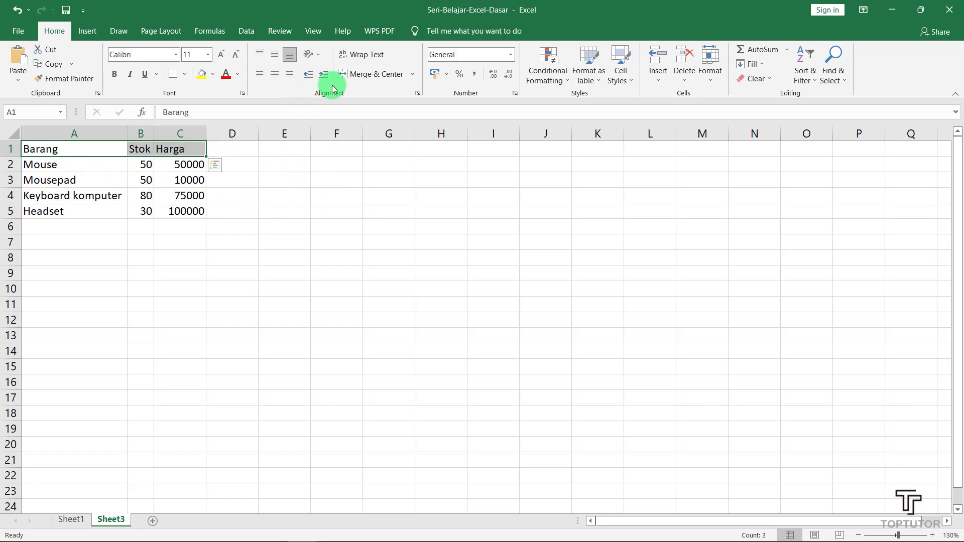
{"action": "left_click", "coordinate": [275, 81]}
{"action": "left_click", "coordinate": [277, 80]}
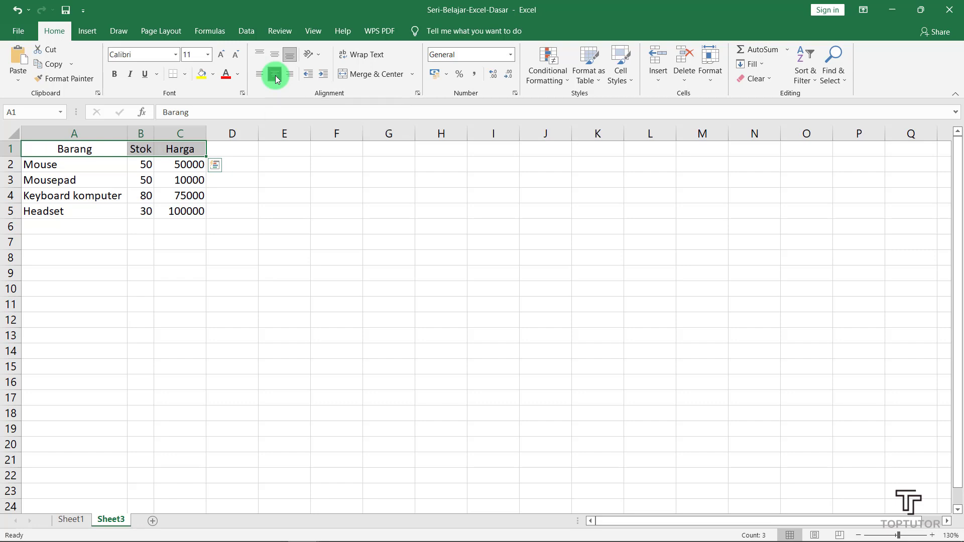
{"action": "left_click", "coordinate": [293, 181]}
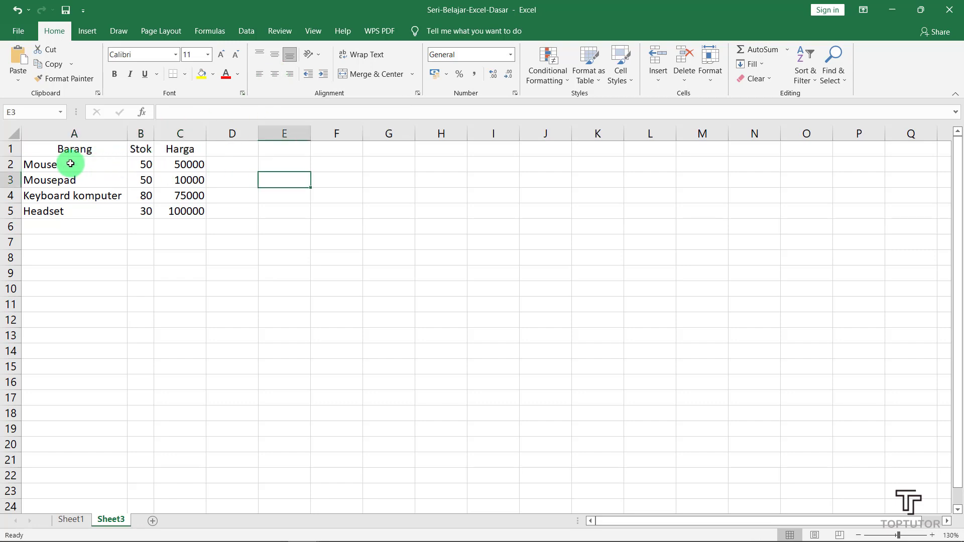
{"action": "left_click_drag", "start_coordinate": [70, 149], "coordinate": [178, 151]}
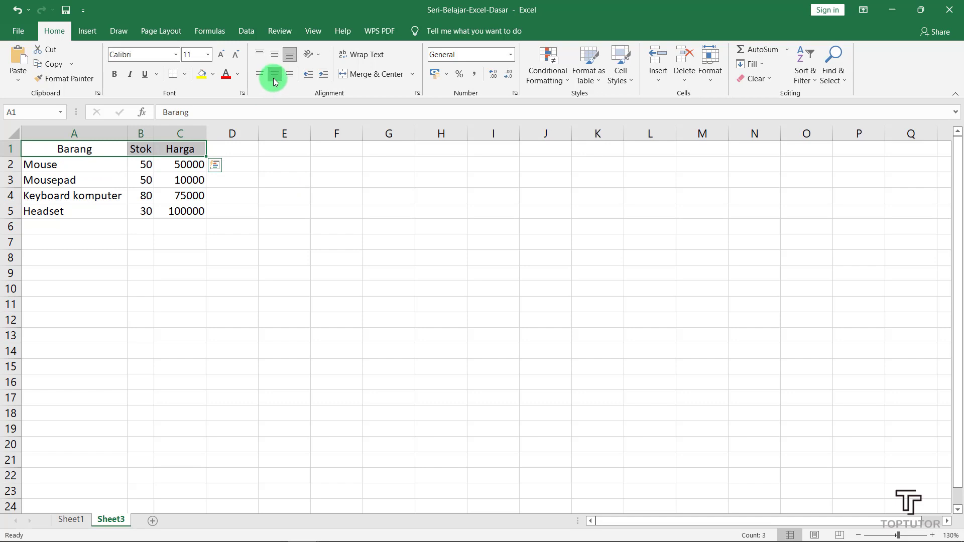
{"action": "left_click", "coordinate": [274, 75]}
{"action": "left_click", "coordinate": [274, 75]}
{"action": "left_click", "coordinate": [272, 170]}
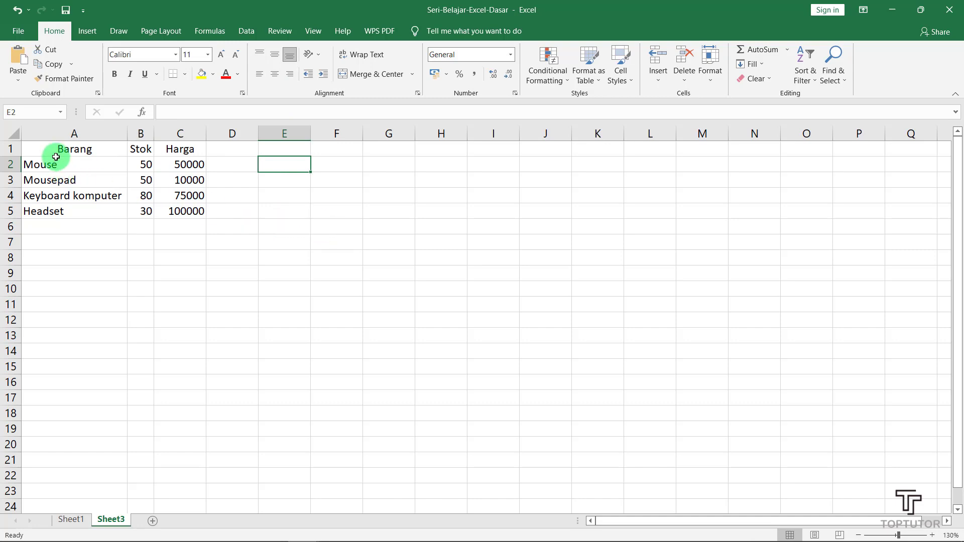
Set the font size of the header cells A1:C1 to 14
{"action": "left_click_drag", "start_coordinate": [80, 148], "coordinate": [178, 151]}
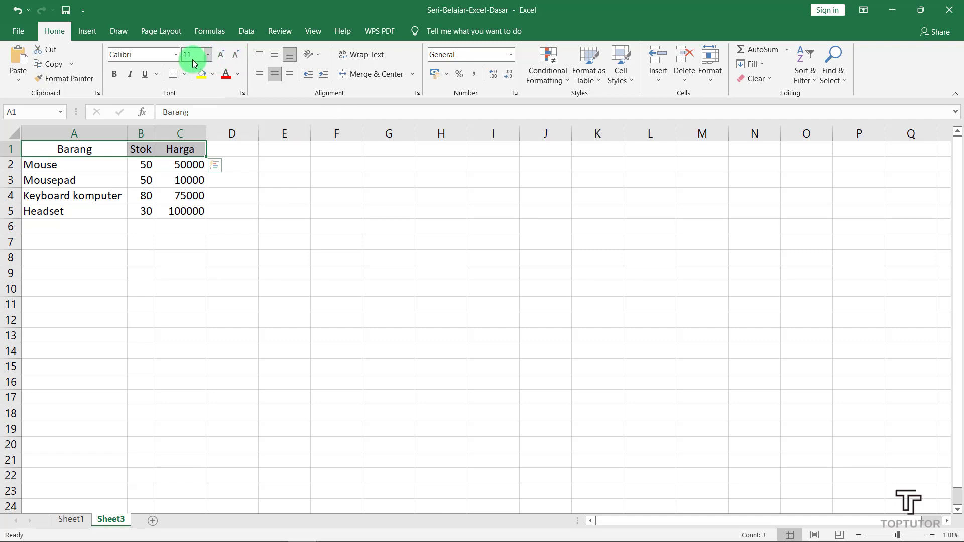
{"action": "left_click", "coordinate": [209, 55]}
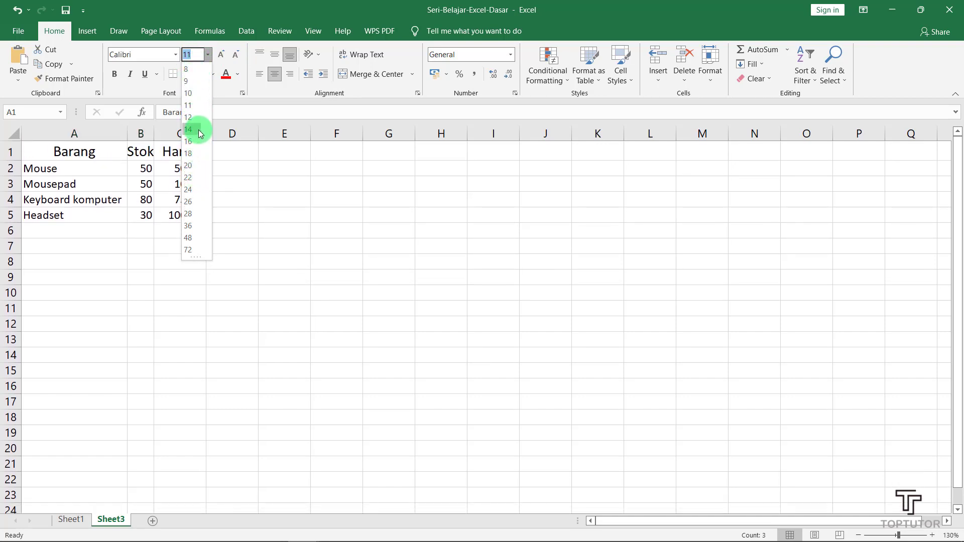
{"action": "left_click", "coordinate": [198, 129]}
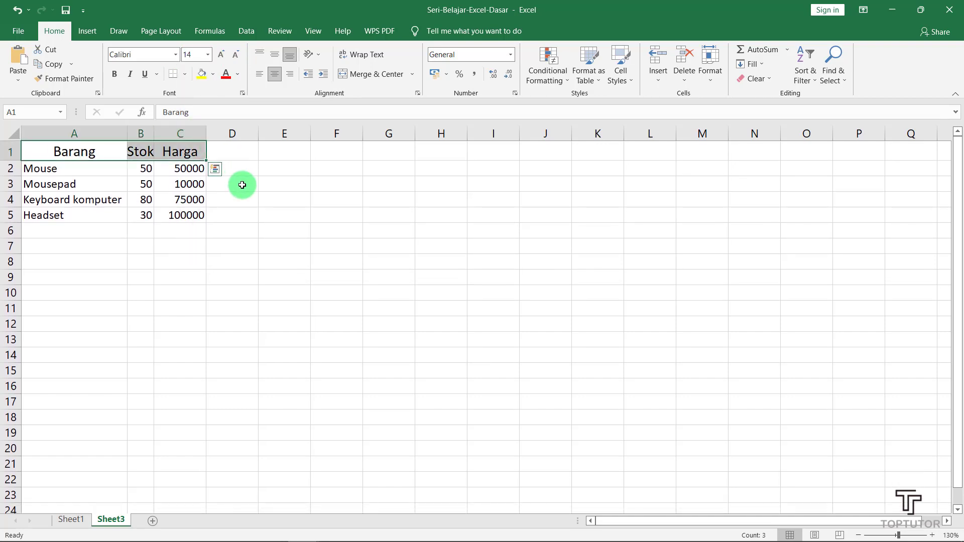
Reduce the font size of the header cells A1:C1 stepwise to 9, and increase it to 11
{"action": "left_click", "coordinate": [236, 56]}
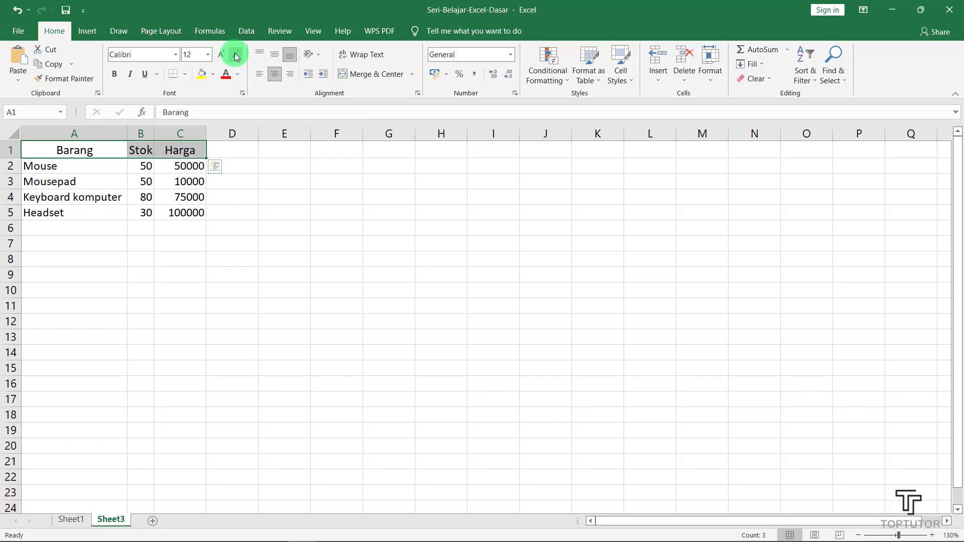
{"action": "left_click", "coordinate": [236, 57]}
{"action": "left_click", "coordinate": [237, 57]}
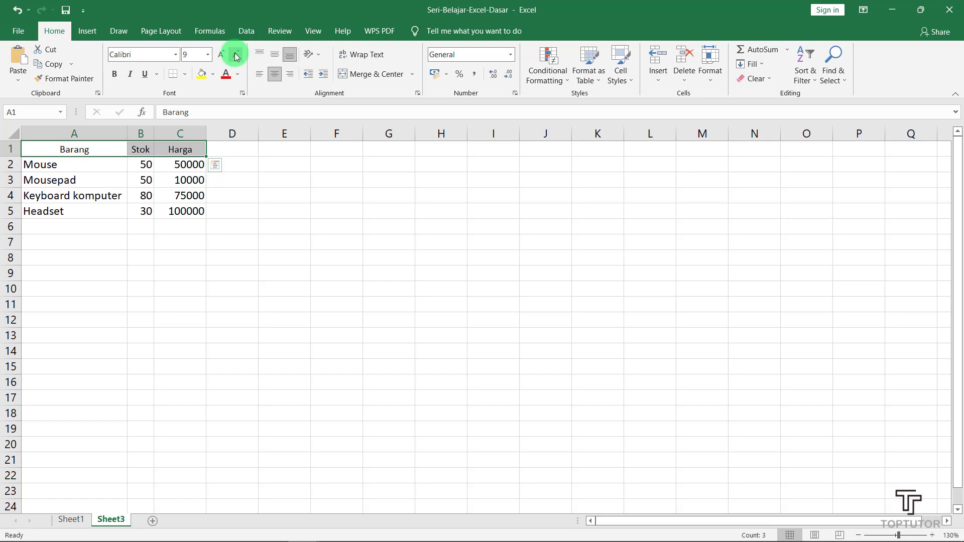
{"action": "left_click", "coordinate": [219, 56]}
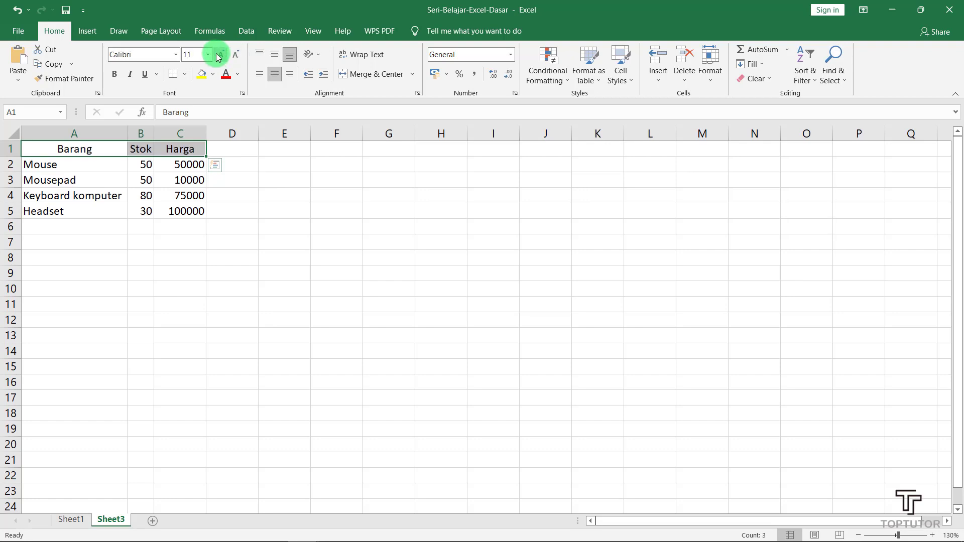
Increase the font size of the header cells A1:C1 stepwise to 16, and bring it back down to 14
{"action": "left_click", "coordinate": [219, 56]}
{"action": "left_click", "coordinate": [219, 57]}
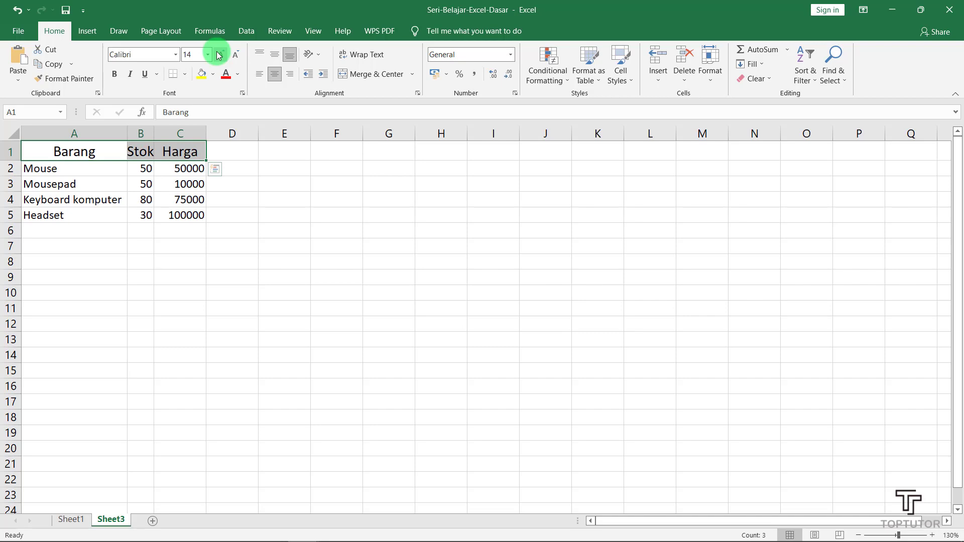
{"action": "left_click", "coordinate": [219, 55]}
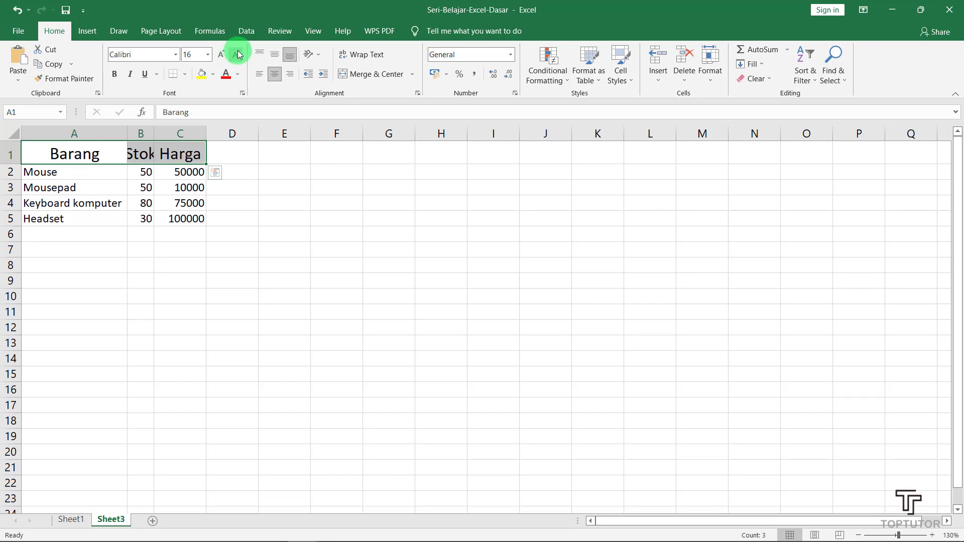
{"action": "left_click", "coordinate": [235, 54]}
{"action": "left_click", "coordinate": [252, 182]}
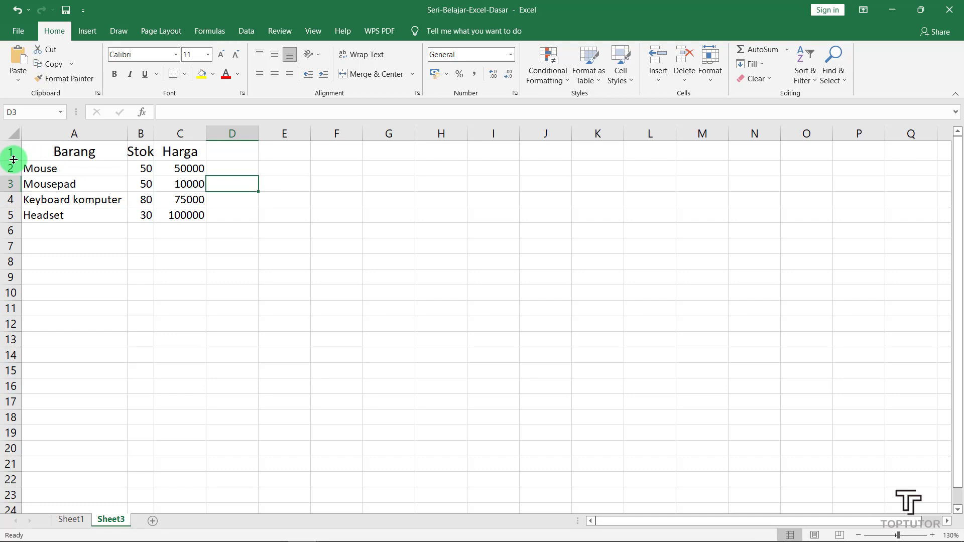
Make row 1 about twice as tall and increase the font size of the header cells A1:C1 to 18
{"action": "left_click_drag", "start_coordinate": [14, 160], "coordinate": [14, 179]}
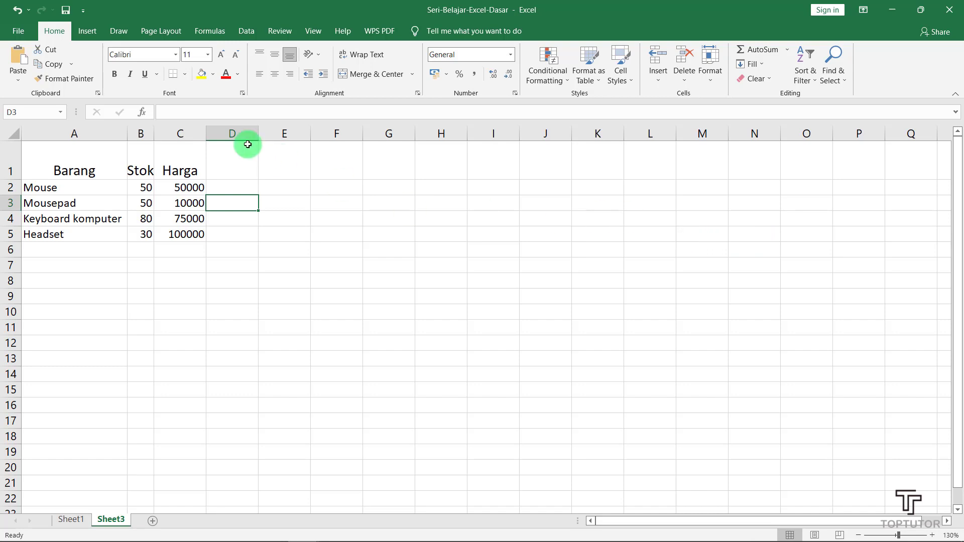
{"action": "left_click", "coordinate": [92, 149]}
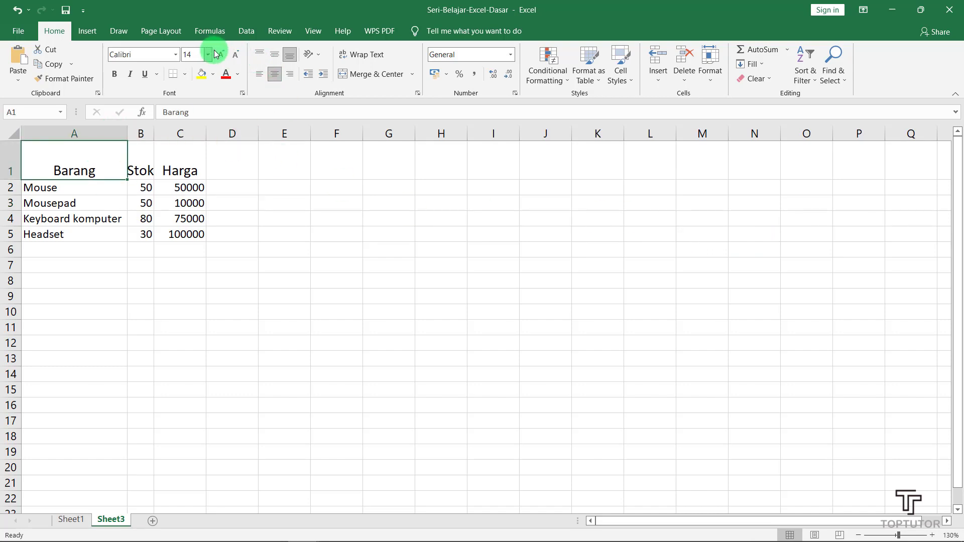
{"action": "left_click", "coordinate": [143, 151]}
{"action": "left_click_drag", "start_coordinate": [112, 163], "coordinate": [166, 163]}
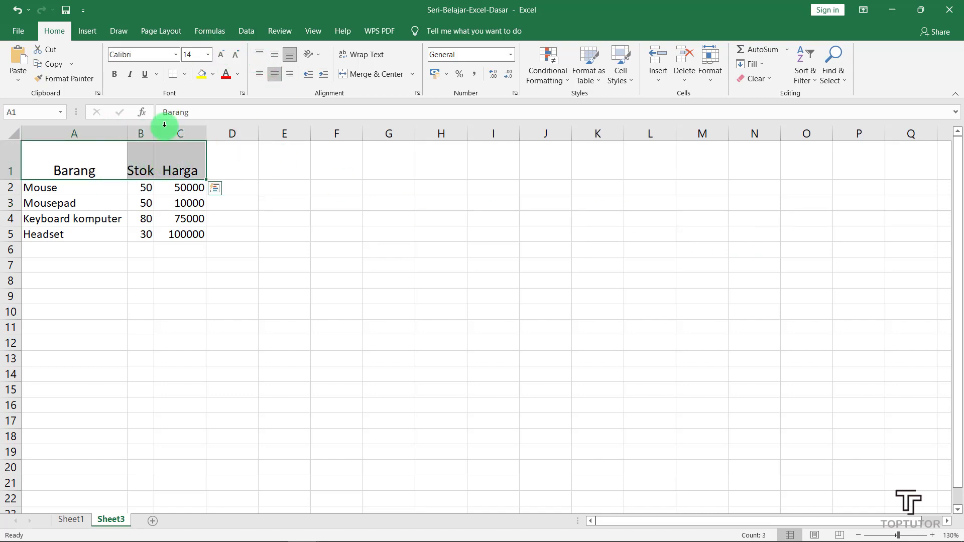
{"action": "left_click", "coordinate": [225, 52]}
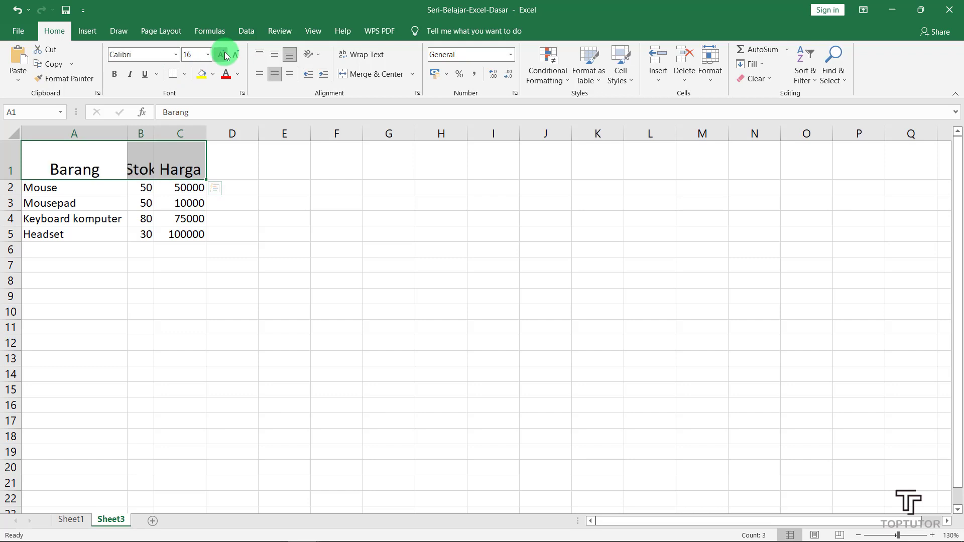
{"action": "left_click", "coordinate": [224, 52]}
{"action": "left_click", "coordinate": [312, 217]}
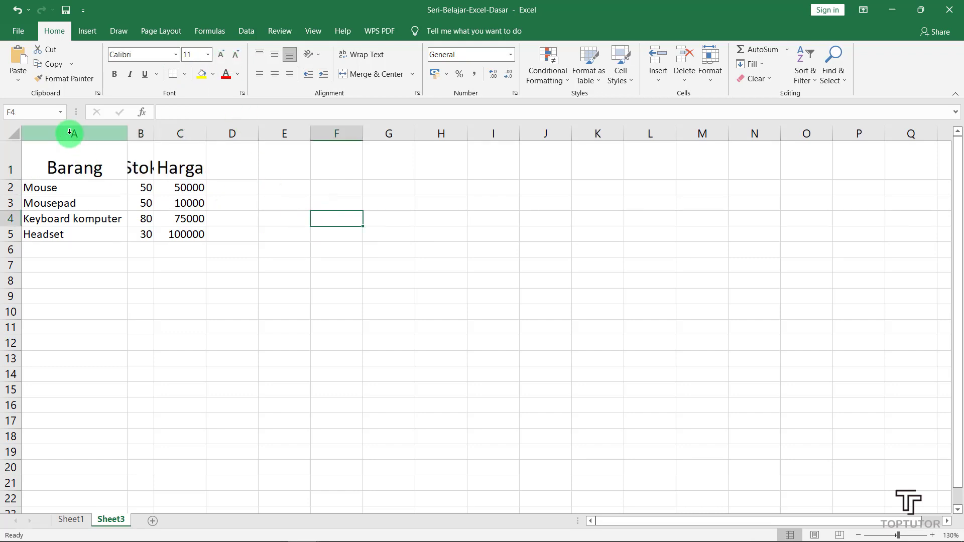
Widen column B so that the enlarged Stok header fits in its cell
{"action": "left_click_drag", "start_coordinate": [68, 161], "coordinate": [162, 160]}
{"action": "left_click", "coordinate": [286, 220]}
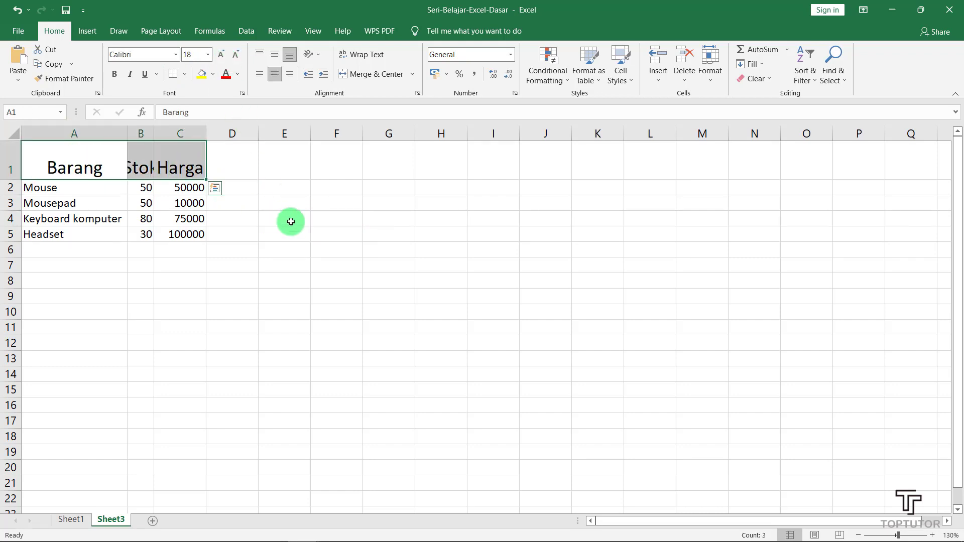
{"action": "double_click", "coordinate": [149, 130]}
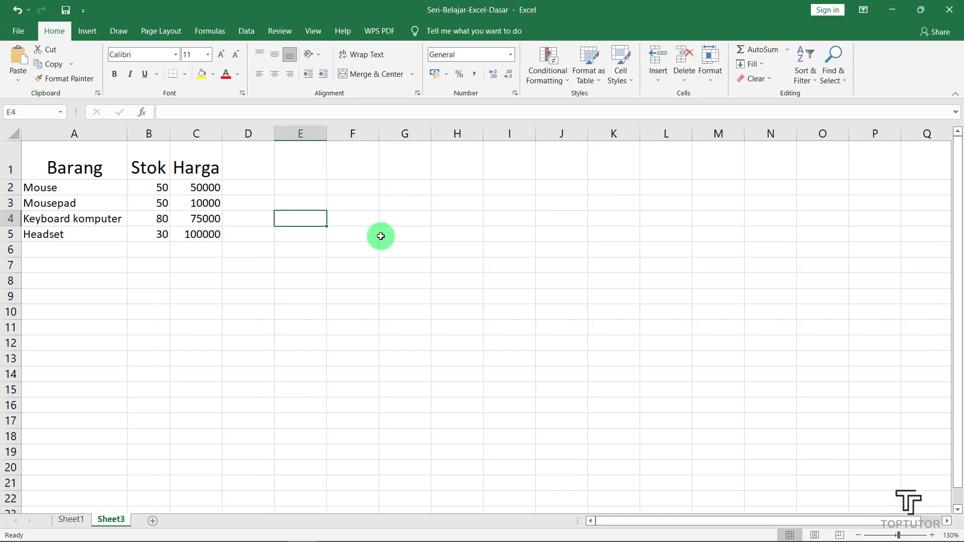
{"action": "left_click", "coordinate": [316, 281]}
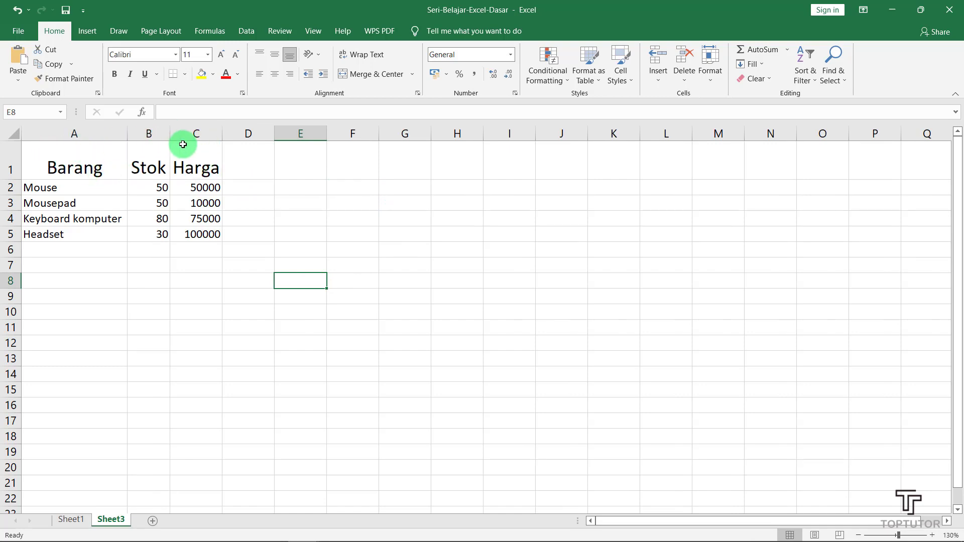
Try middle, top and bottom vertical alignment on the header cells A1:C1, and settle on middle alignment
{"action": "left_click_drag", "start_coordinate": [75, 157], "coordinate": [182, 159]}
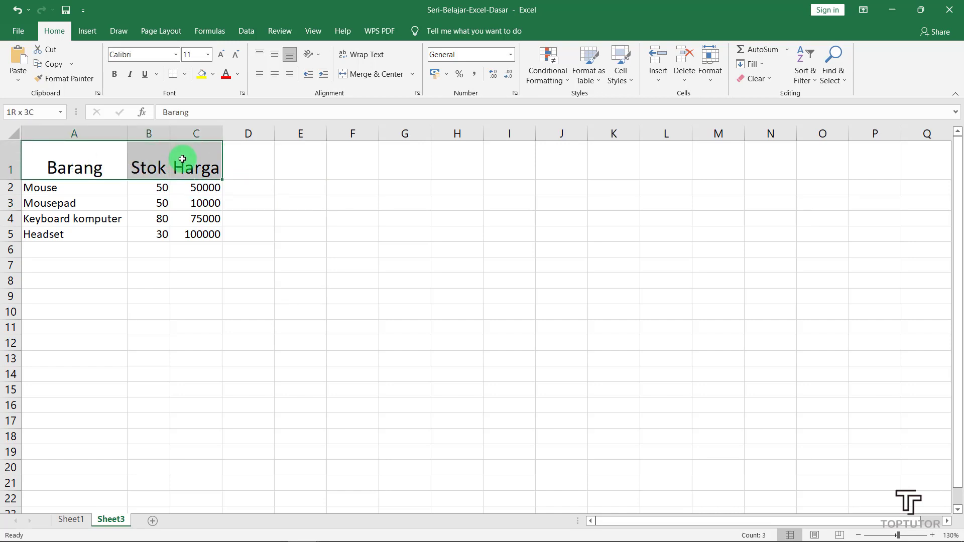
{"action": "left_click", "coordinate": [291, 165]}
{"action": "left_click_drag", "start_coordinate": [43, 158], "coordinate": [216, 164]}
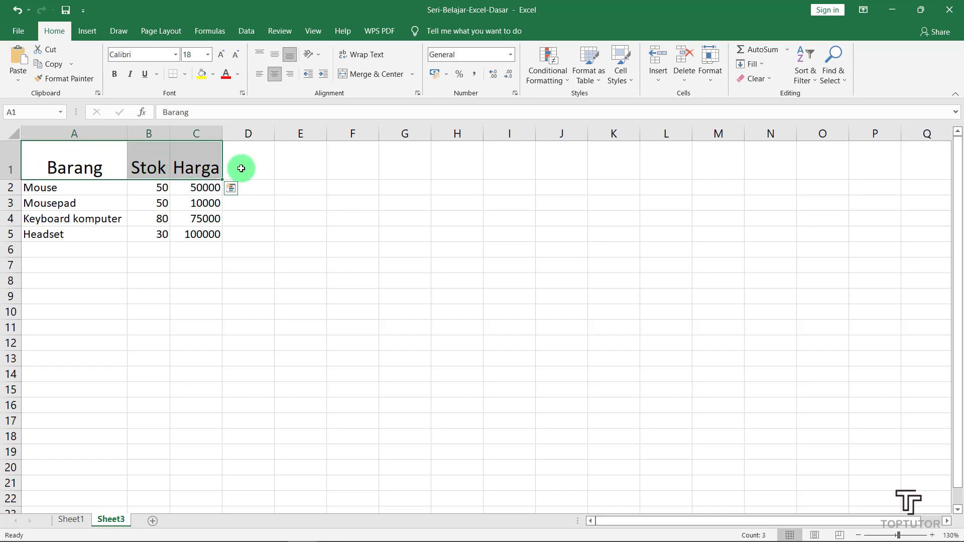
{"action": "left_click", "coordinate": [276, 56]}
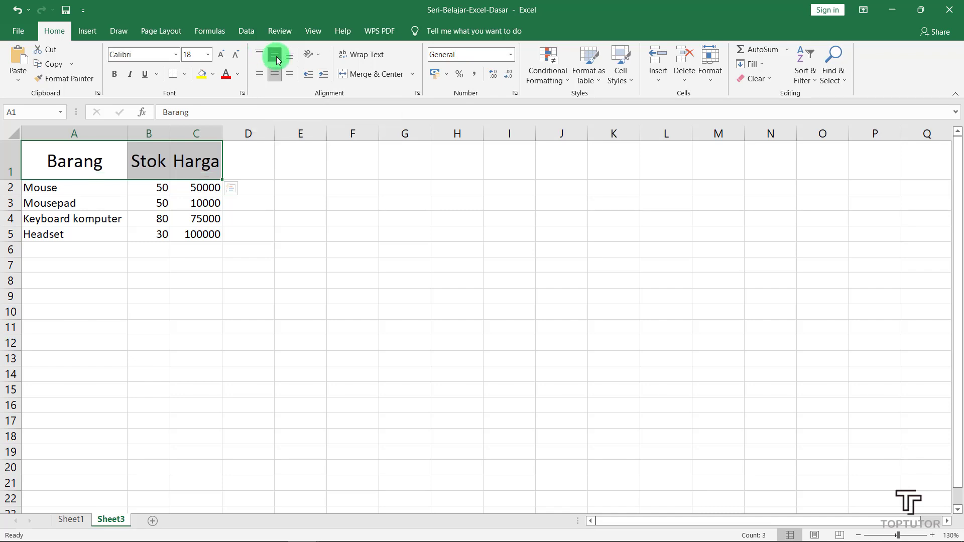
{"action": "left_click", "coordinate": [260, 53]}
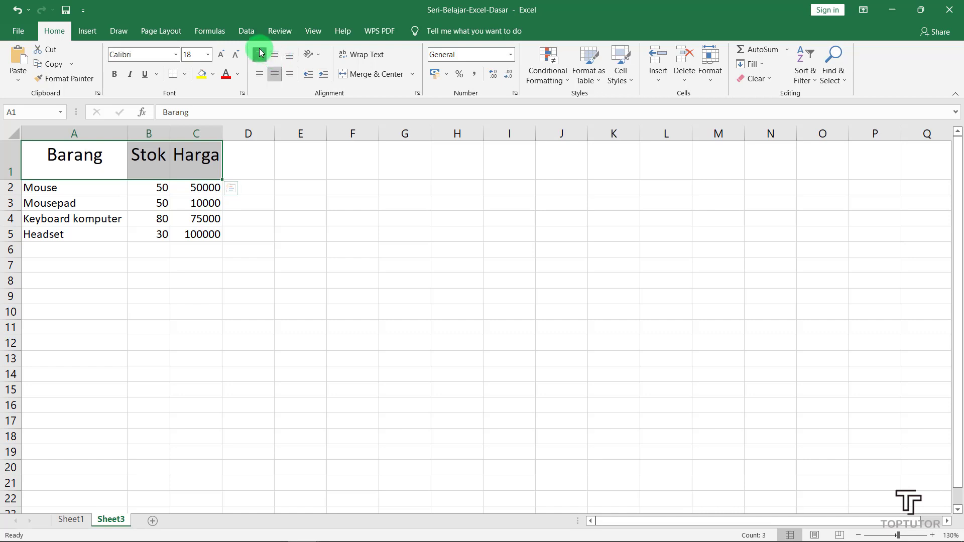
{"action": "left_click", "coordinate": [289, 56]}
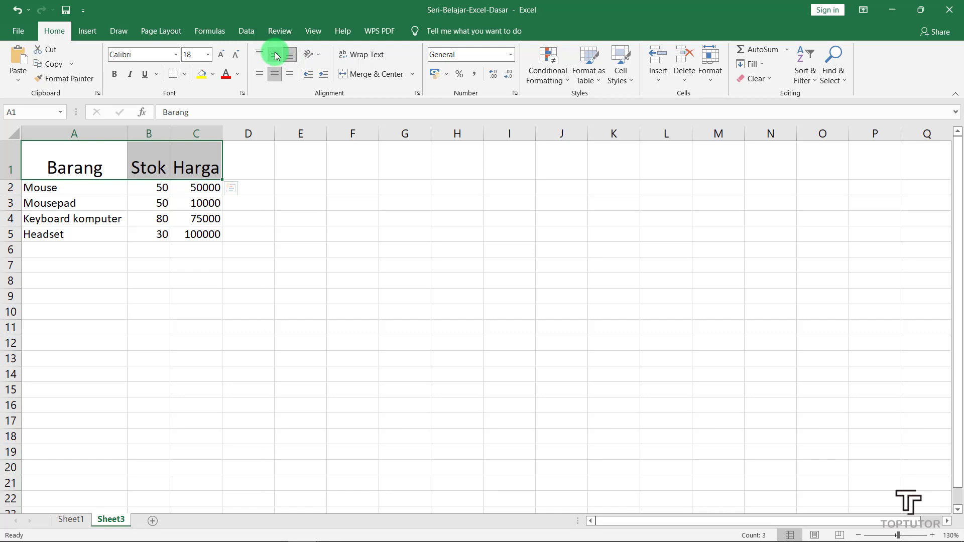
{"action": "left_click", "coordinate": [276, 55]}
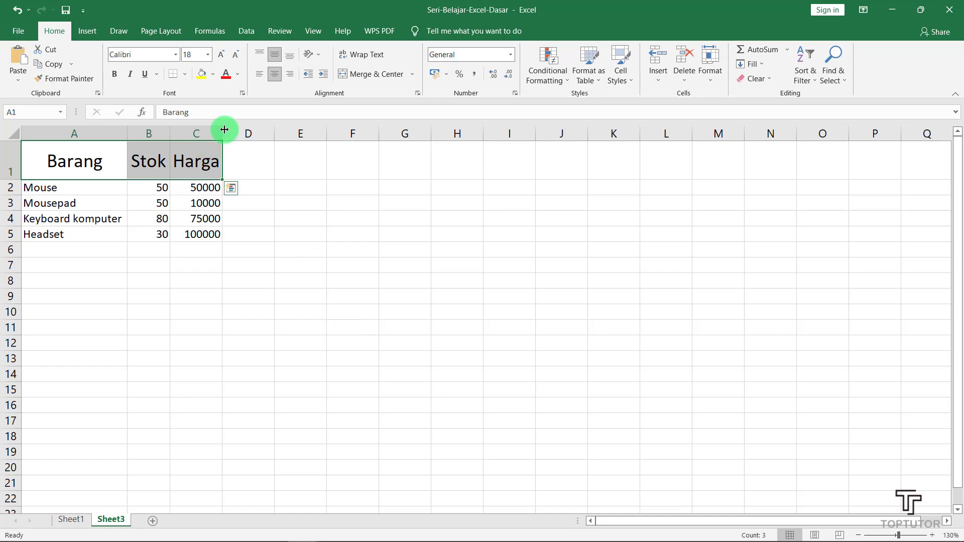
Widen column C slightly to give the Harga header more room
{"action": "left_click_drag", "start_coordinate": [223, 130], "coordinate": [229, 130]}
{"action": "left_click", "coordinate": [322, 244]}
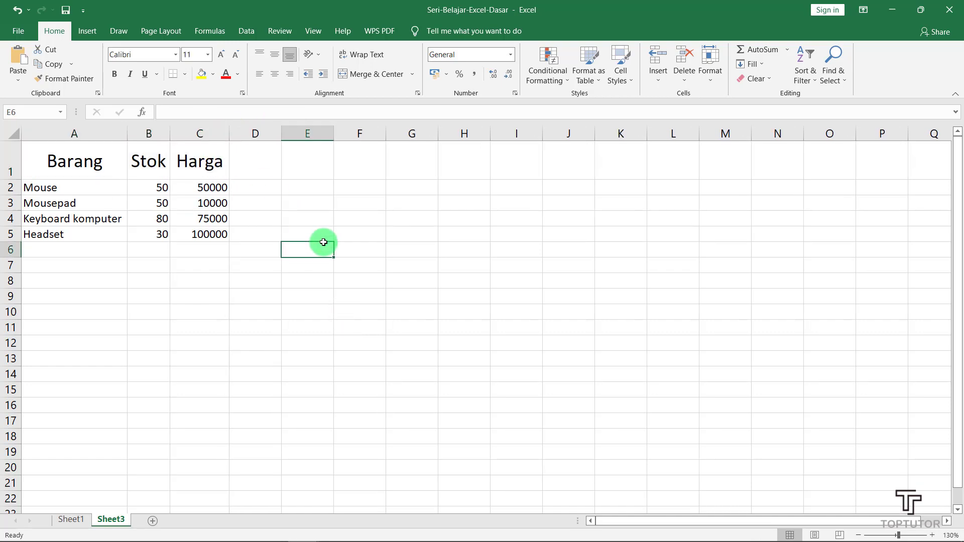
Reduce the font size of the header cells A1:C1 to 16 and lower the height of row 1 by about a quarter
{"action": "left_click_drag", "start_coordinate": [46, 157], "coordinate": [197, 165]}
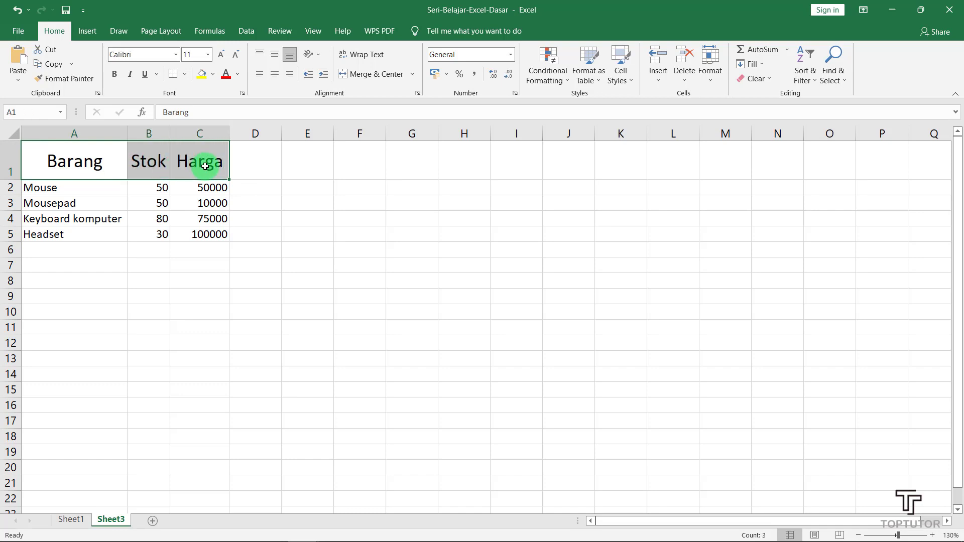
{"action": "left_click", "coordinate": [237, 54]}
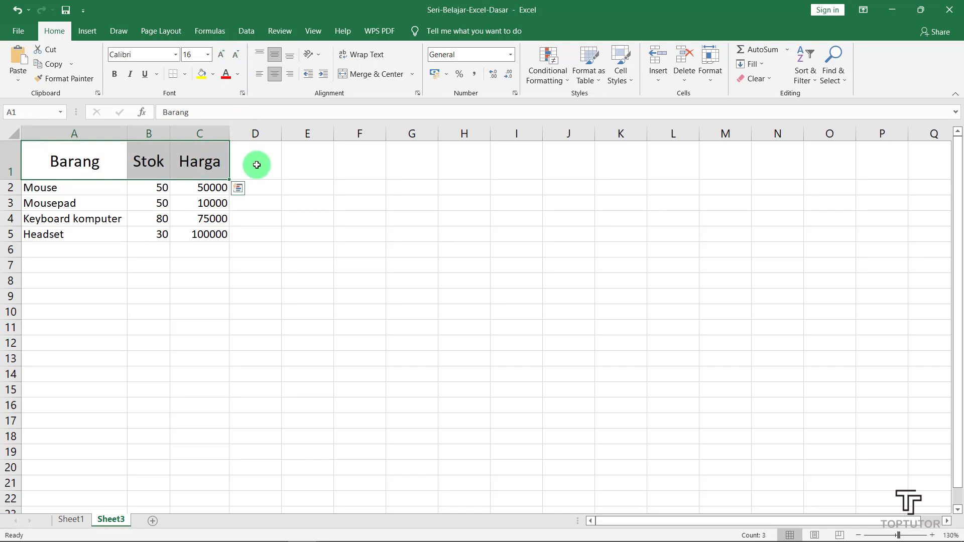
{"action": "left_click_drag", "start_coordinate": [15, 179], "coordinate": [15, 170]}
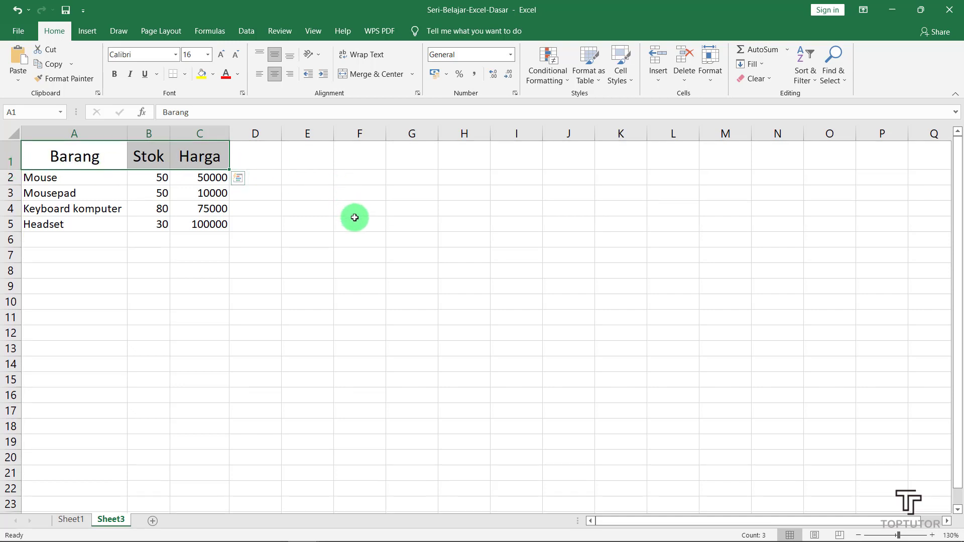
{"action": "left_click", "coordinate": [265, 245]}
Fill the header cells A1:C1 with the darkest shade of the theme's light blue
{"action": "left_click_drag", "start_coordinate": [60, 157], "coordinate": [195, 155]}
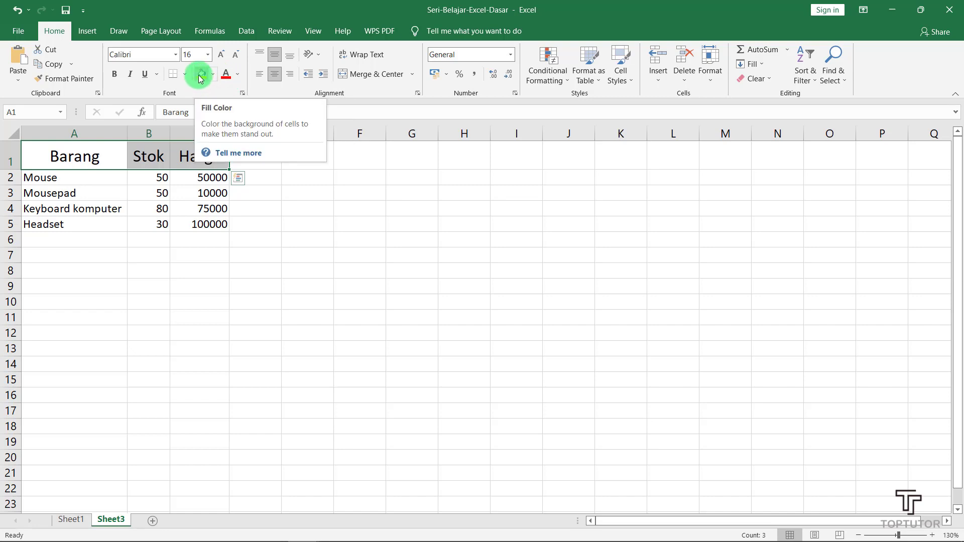
{"action": "left_click", "coordinate": [237, 75]}
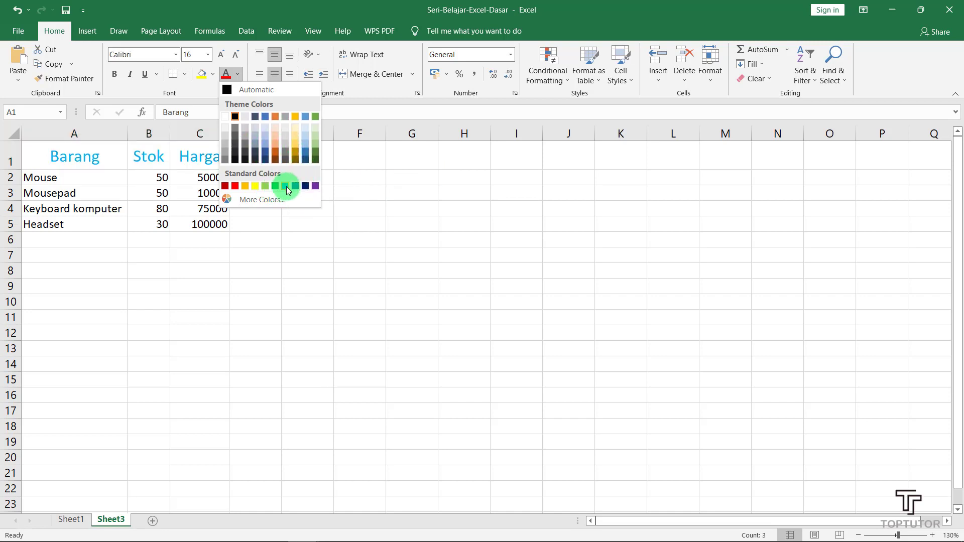
{"action": "left_click", "coordinate": [375, 174]}
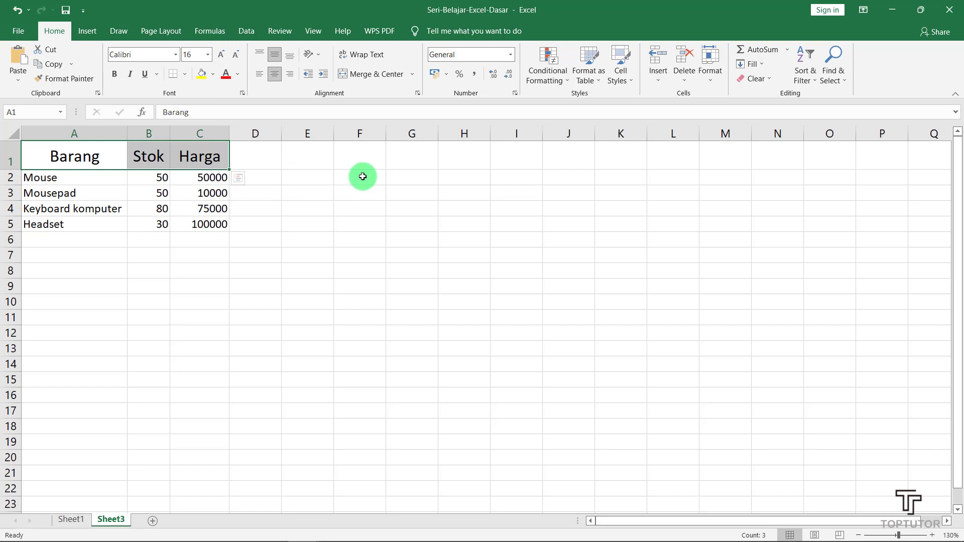
{"action": "left_click", "coordinate": [213, 74]}
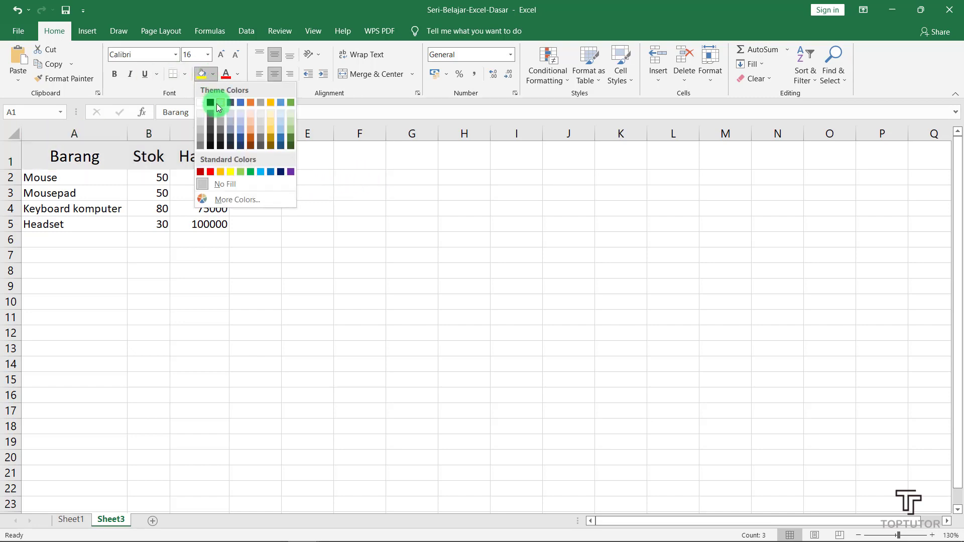
{"action": "left_click", "coordinate": [282, 143]}
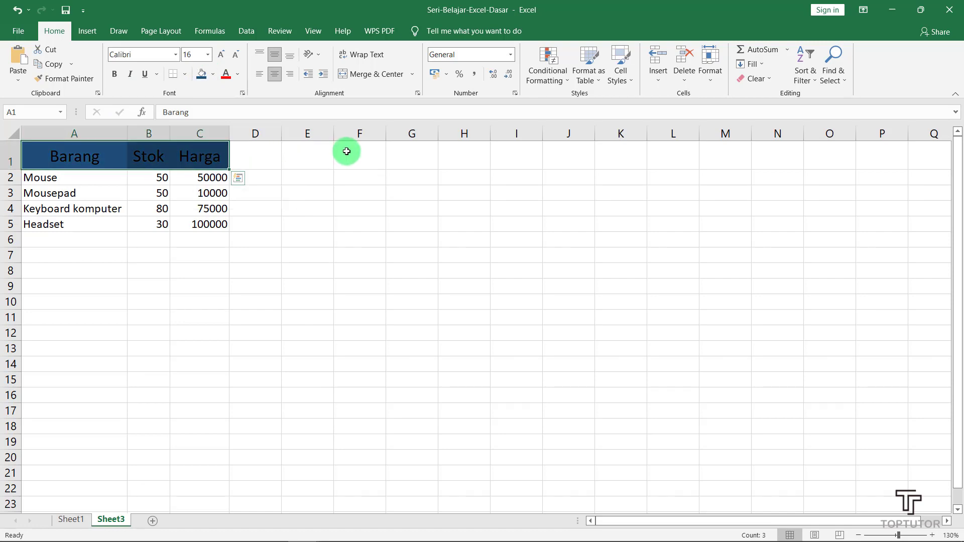
Set the font color of the header cells A1:C1 to white
{"action": "left_click", "coordinate": [240, 74]}
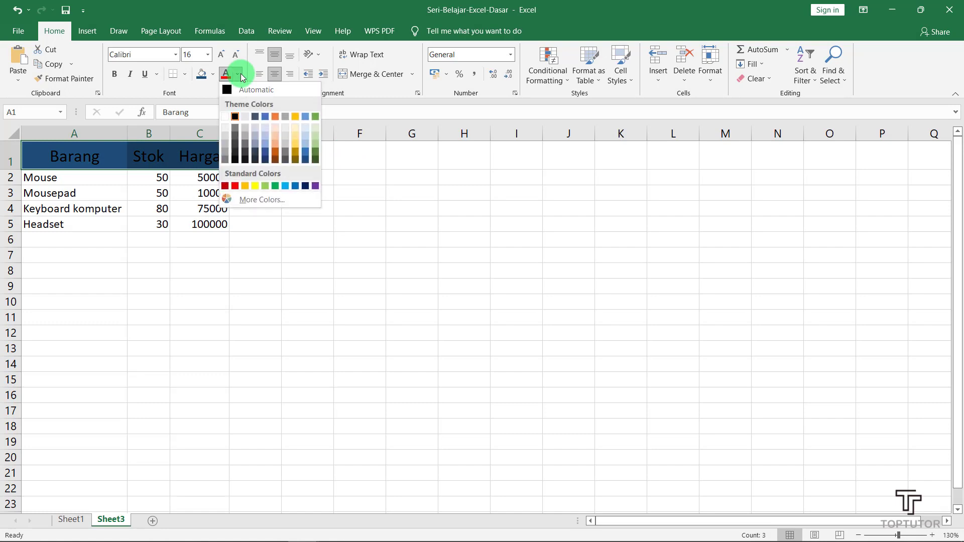
{"action": "left_click", "coordinate": [226, 116]}
{"action": "left_click", "coordinate": [304, 208]}
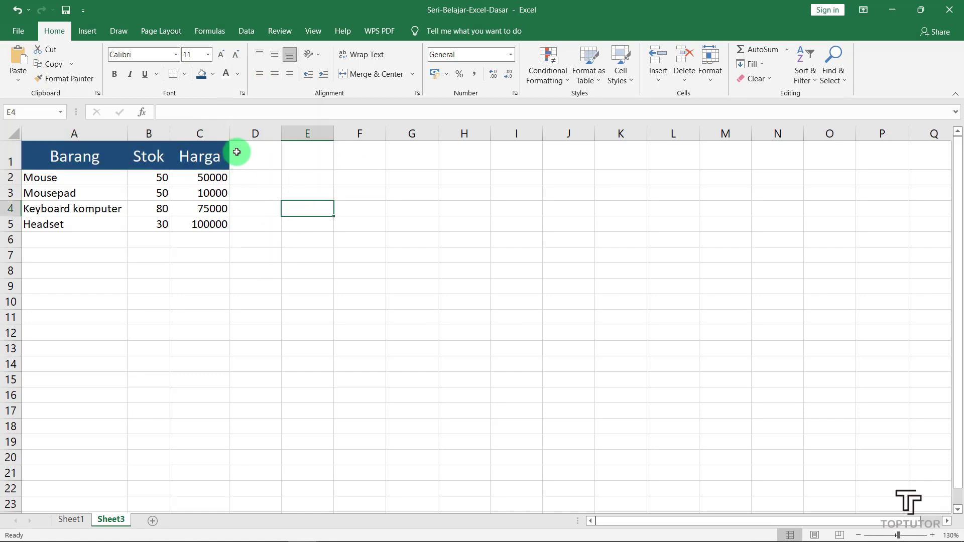
Widen column C a little further beyond the Harga header
{"action": "left_click_drag", "start_coordinate": [230, 133], "coordinate": [234, 133]}
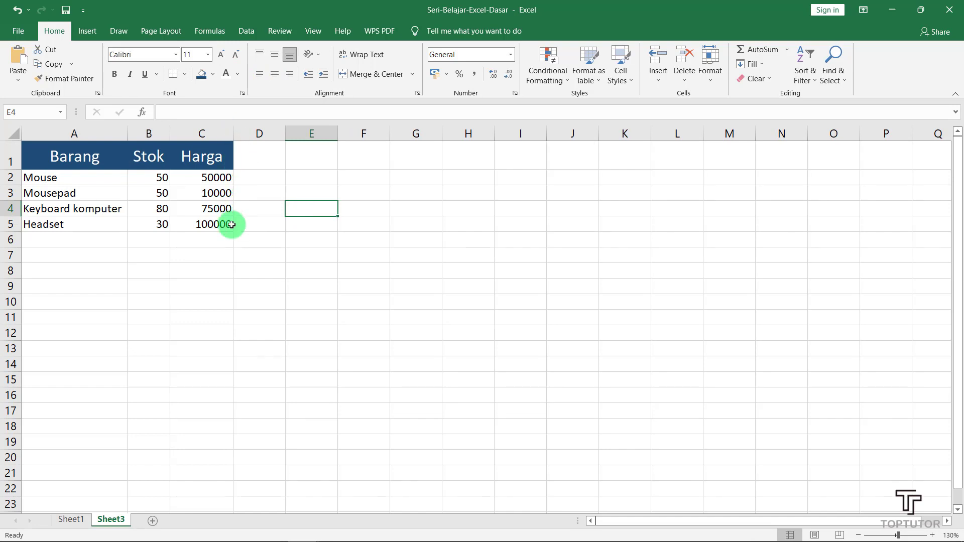
{"action": "left_click_drag", "start_coordinate": [231, 225], "coordinate": [233, 233]}
{"action": "left_click", "coordinate": [366, 255]}
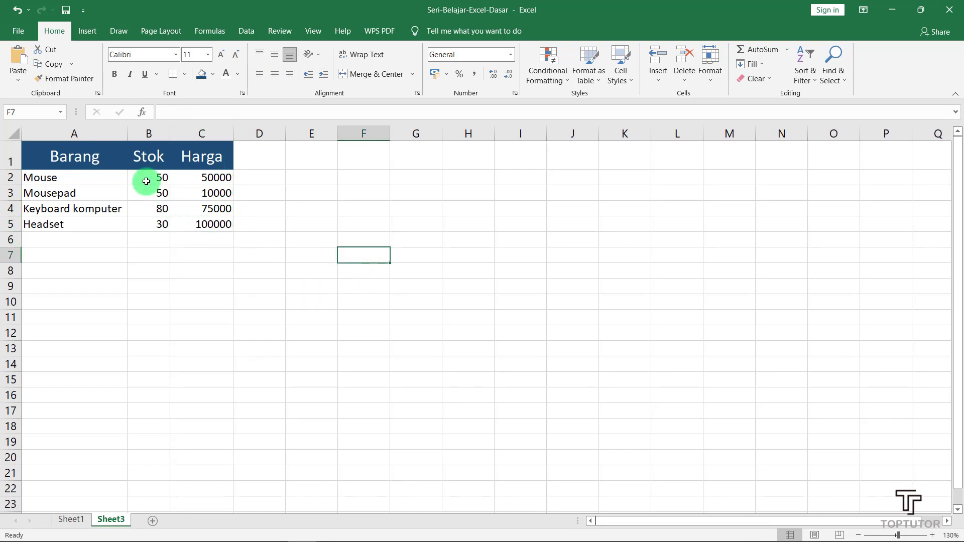
Center the stock quantities in cells B2 to B5 horizontally
{"action": "left_click_drag", "start_coordinate": [146, 182], "coordinate": [144, 222]}
{"action": "left_click", "coordinate": [314, 221]}
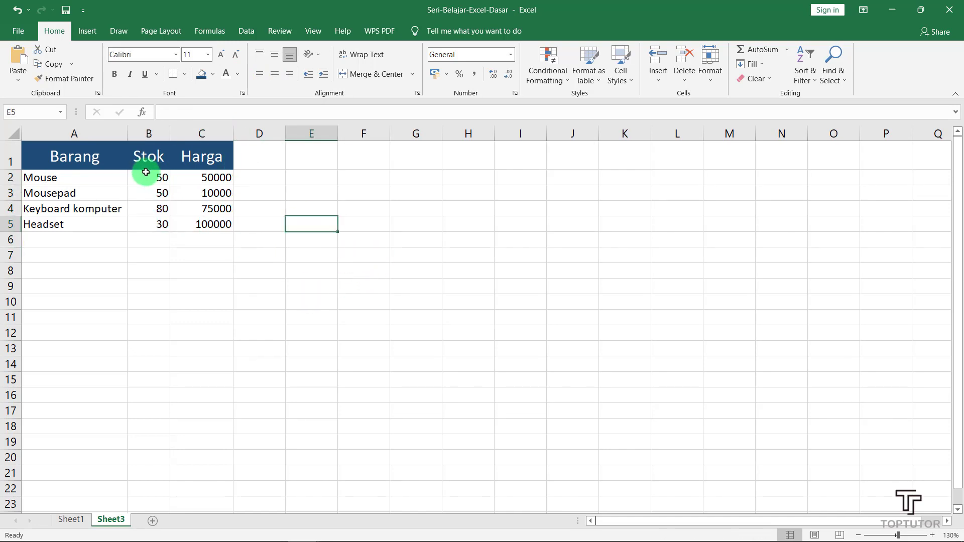
{"action": "left_click_drag", "start_coordinate": [144, 176], "coordinate": [158, 226]}
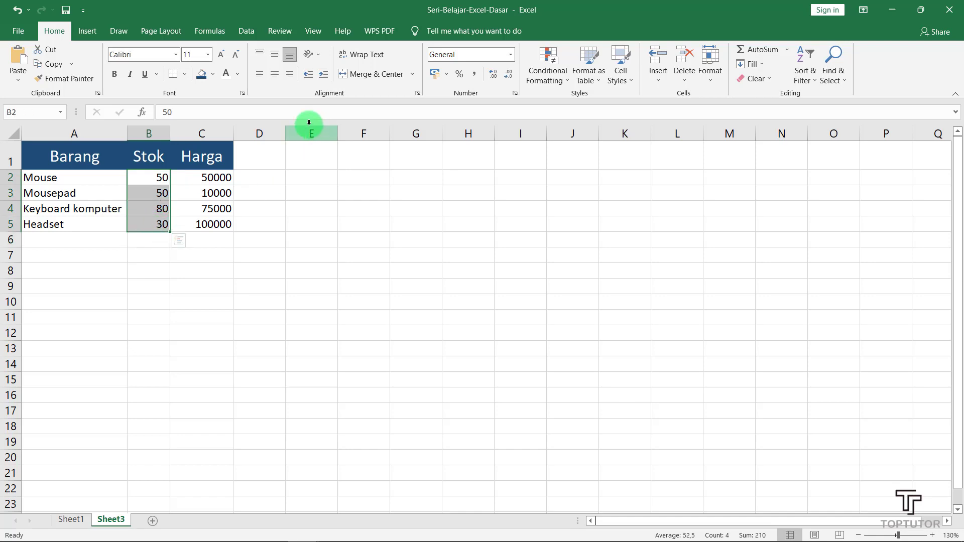
{"action": "left_click", "coordinate": [275, 74]}
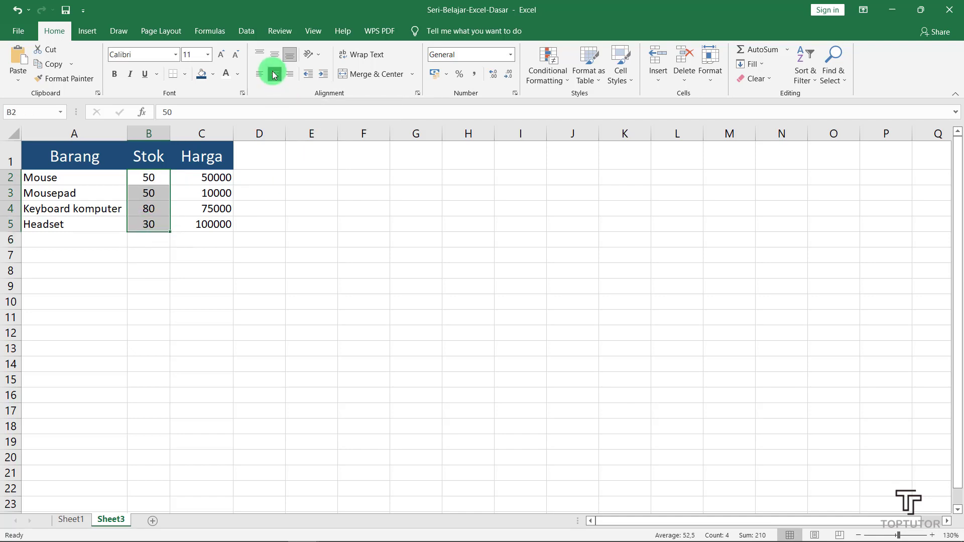
{"action": "left_click", "coordinate": [266, 257]}
{"action": "left_click", "coordinate": [256, 300]}
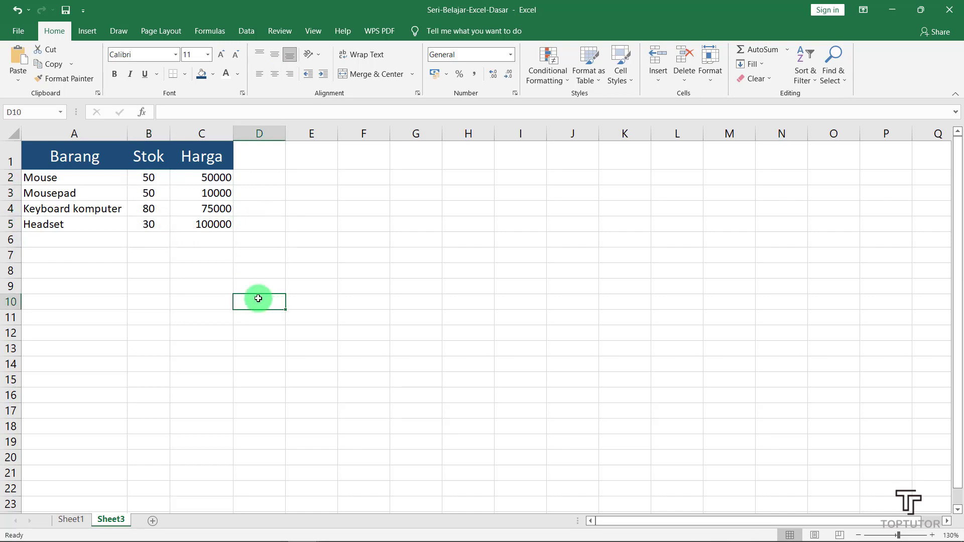
{"action": "left_click", "coordinate": [340, 193]}
{"action": "left_click_drag", "start_coordinate": [225, 179], "coordinate": [221, 217]}
{"action": "left_click", "coordinate": [359, 203]}
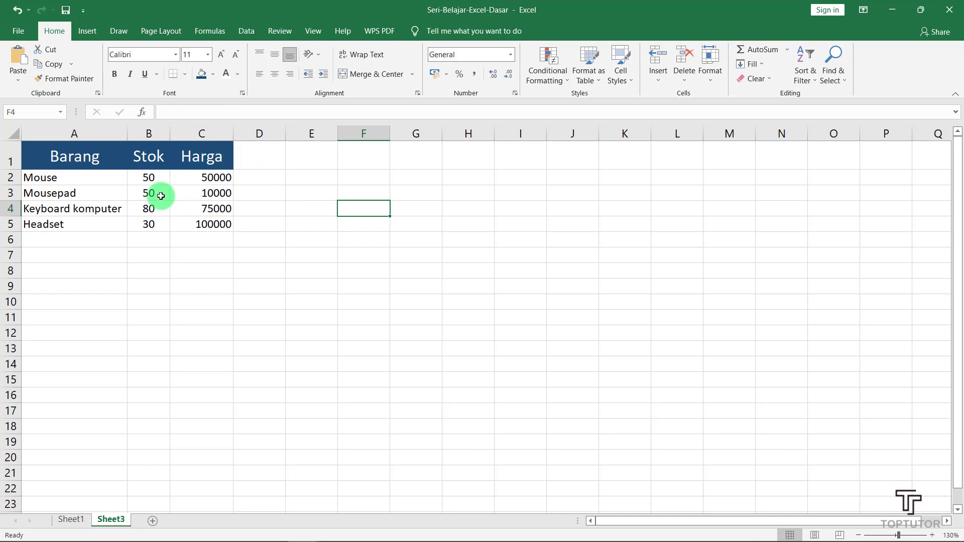
Apply thick outside borders around the item, stock and price data in A1:C5
{"action": "left_click", "coordinate": [301, 191]}
{"action": "left_click_drag", "start_coordinate": [88, 185], "coordinate": [203, 231]}
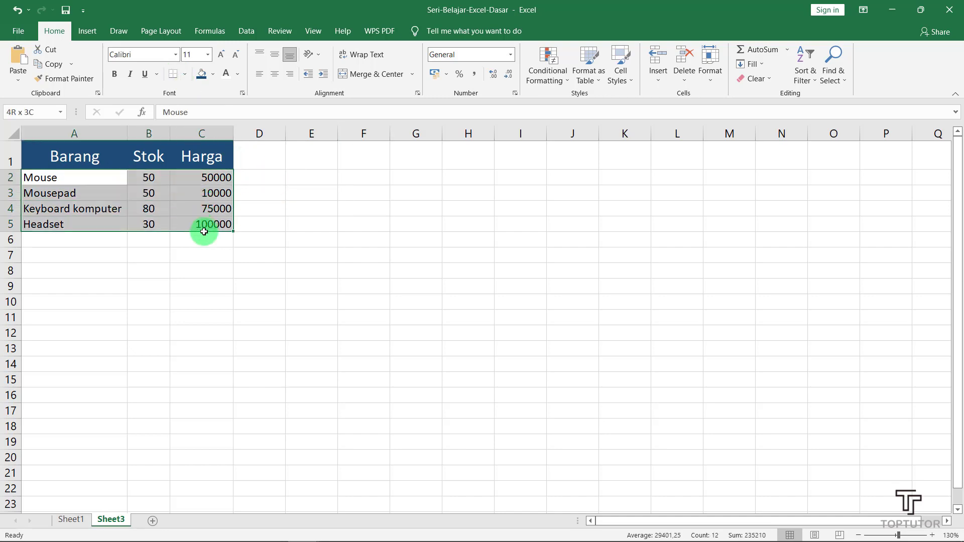
{"action": "left_click", "coordinate": [293, 173]}
{"action": "left_click_drag", "start_coordinate": [87, 154], "coordinate": [200, 224]}
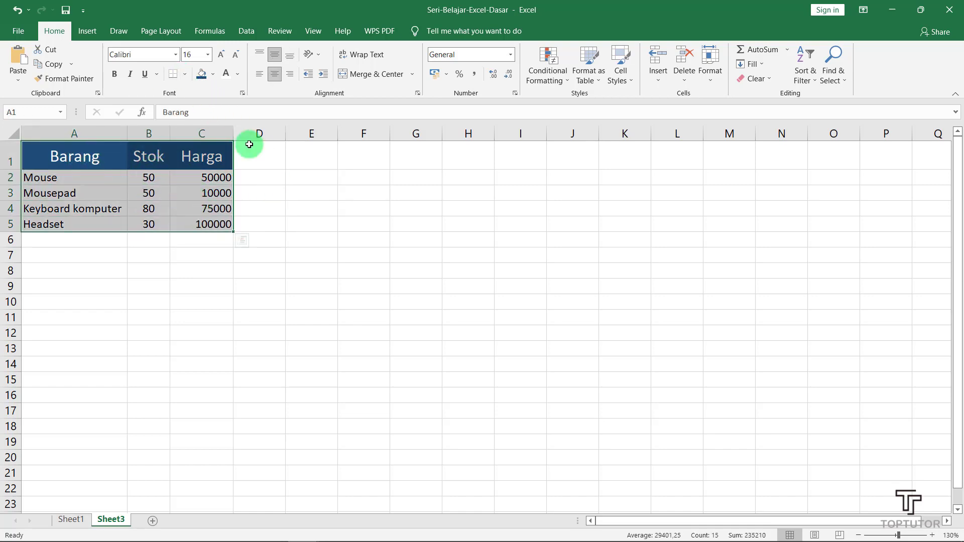
{"action": "left_click", "coordinate": [186, 74]}
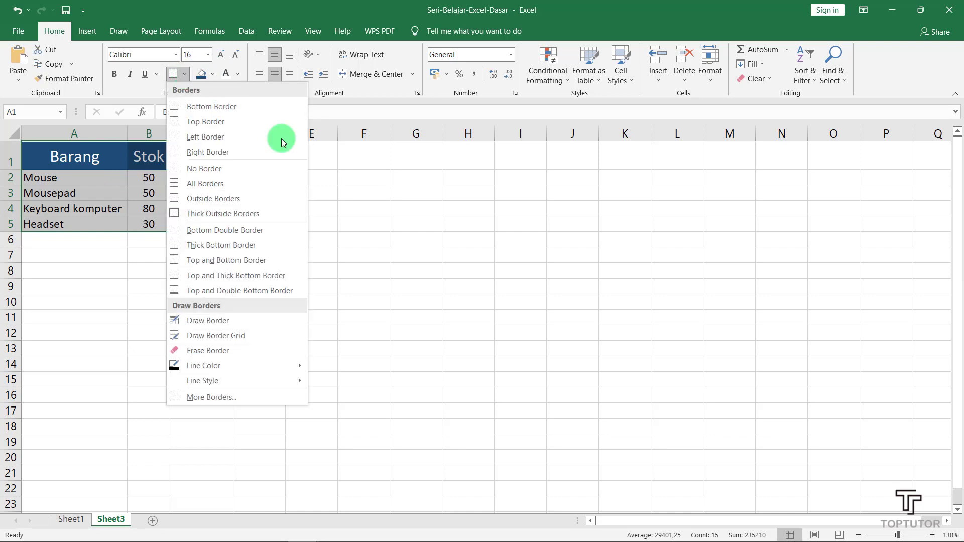
{"action": "left_click", "coordinate": [400, 191]}
{"action": "left_click", "coordinate": [187, 74]}
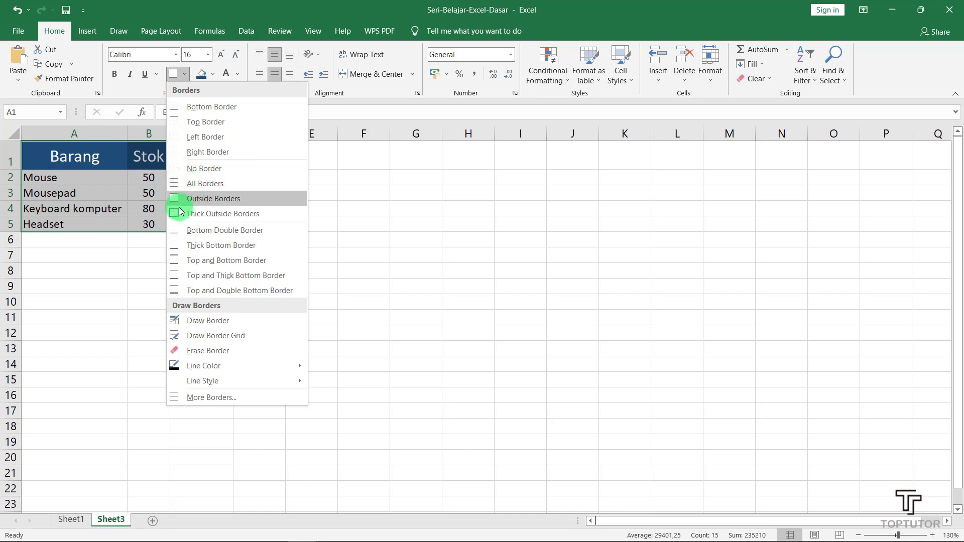
{"action": "left_click", "coordinate": [205, 214]}
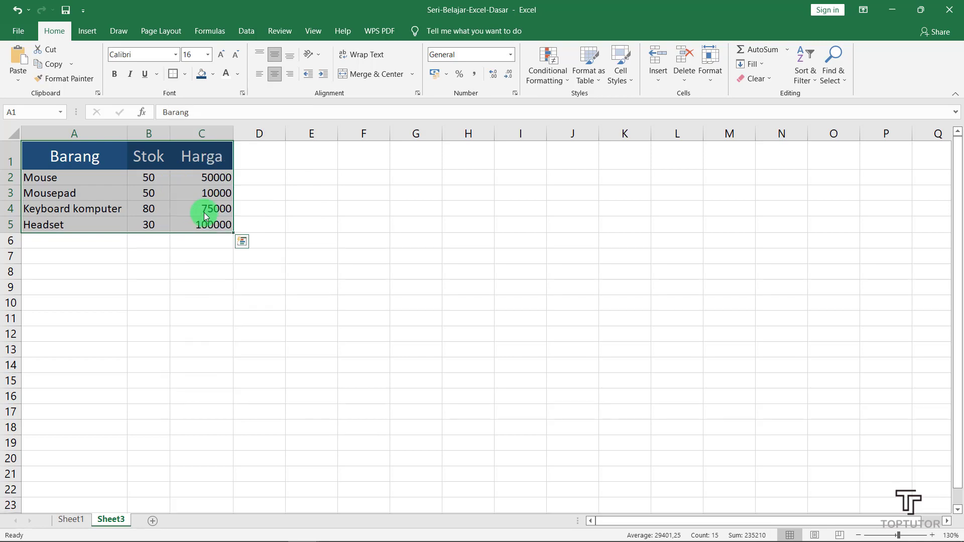
{"action": "left_click", "coordinate": [341, 200]}
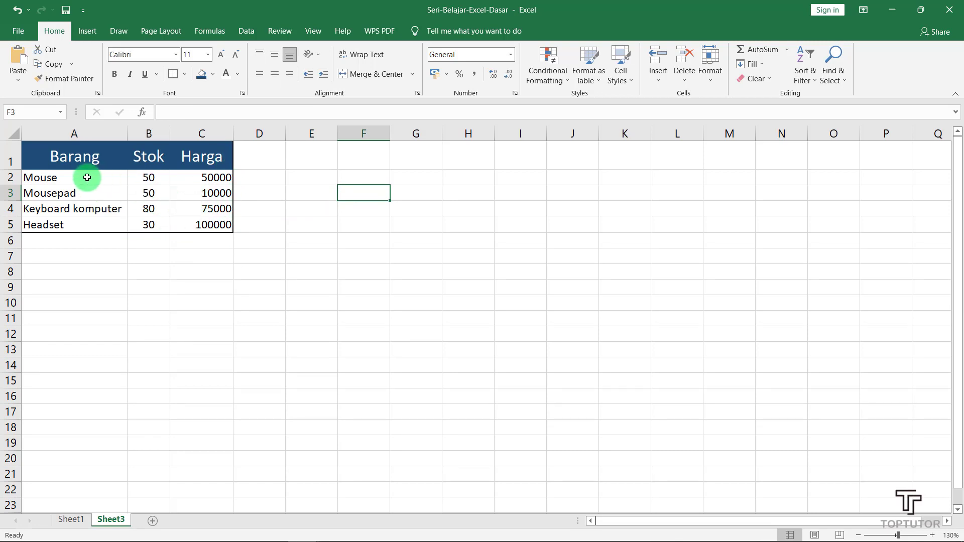
Apply All Borders to every cell of the item, stock and price data in A1:C5
{"action": "left_click_drag", "start_coordinate": [53, 154], "coordinate": [229, 221]}
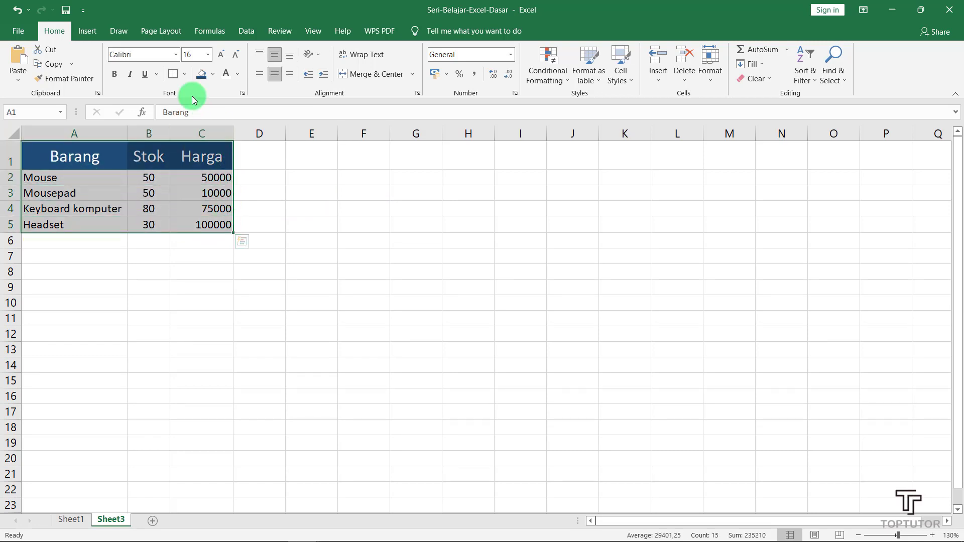
{"action": "left_click", "coordinate": [185, 73]}
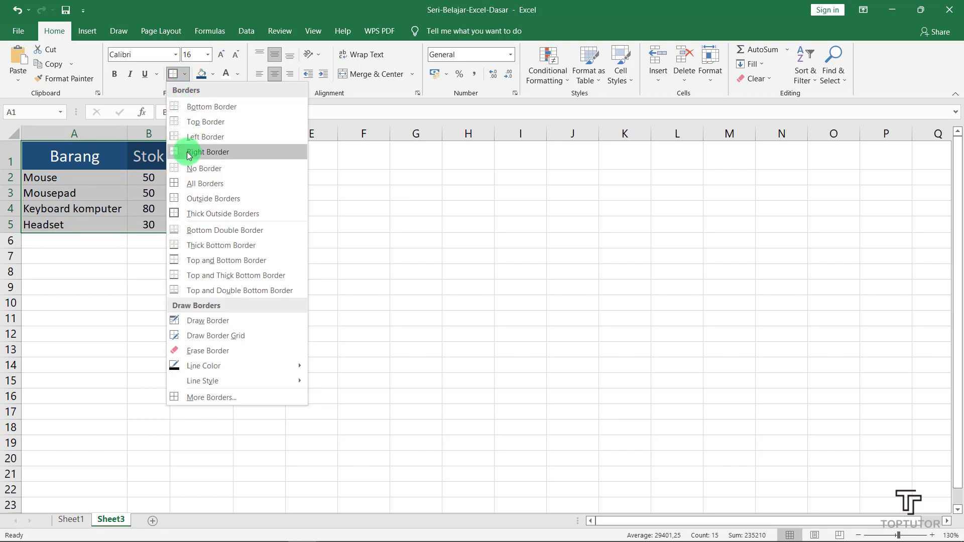
{"action": "left_click", "coordinate": [180, 186]}
{"action": "left_click", "coordinate": [463, 303]}
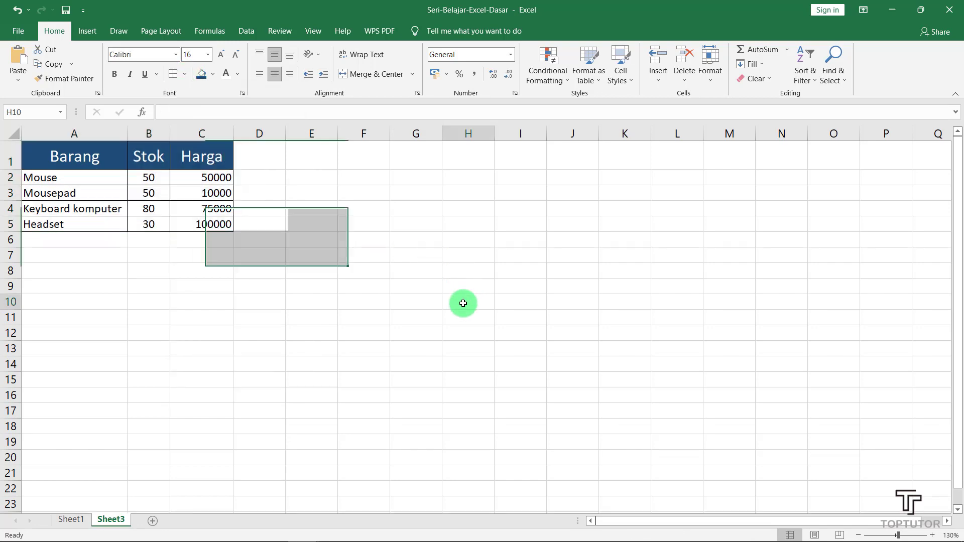
{"action": "left_click", "coordinate": [345, 254]}
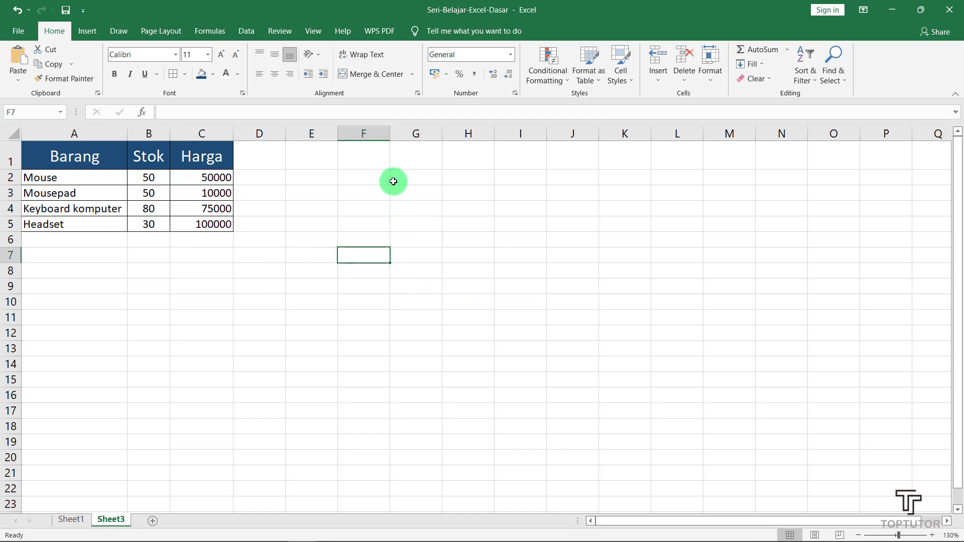
Create a new Excel table at cell F1, leaving the option for existing headers off
{"action": "left_click", "coordinate": [372, 153]}
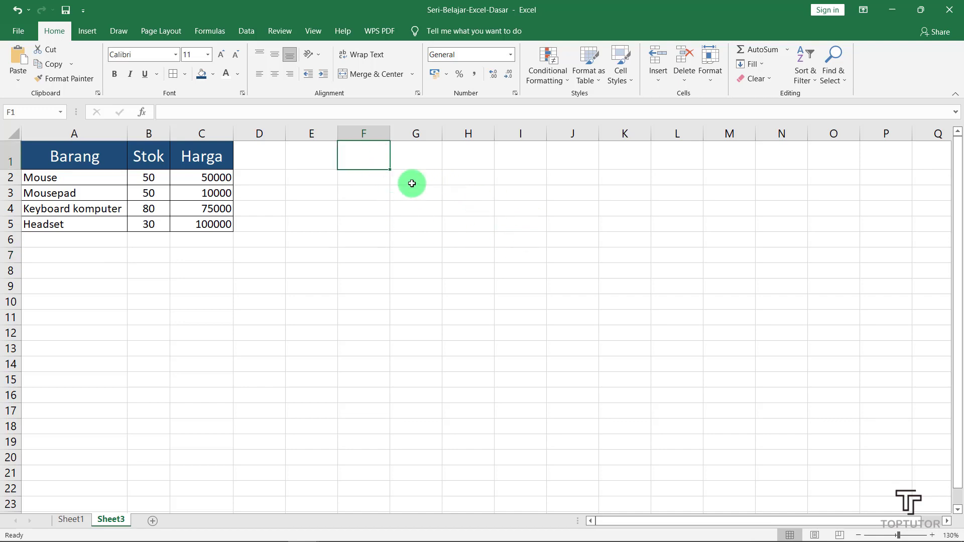
{"action": "left_click", "coordinate": [94, 32]}
{"action": "left_click", "coordinate": [58, 30]}
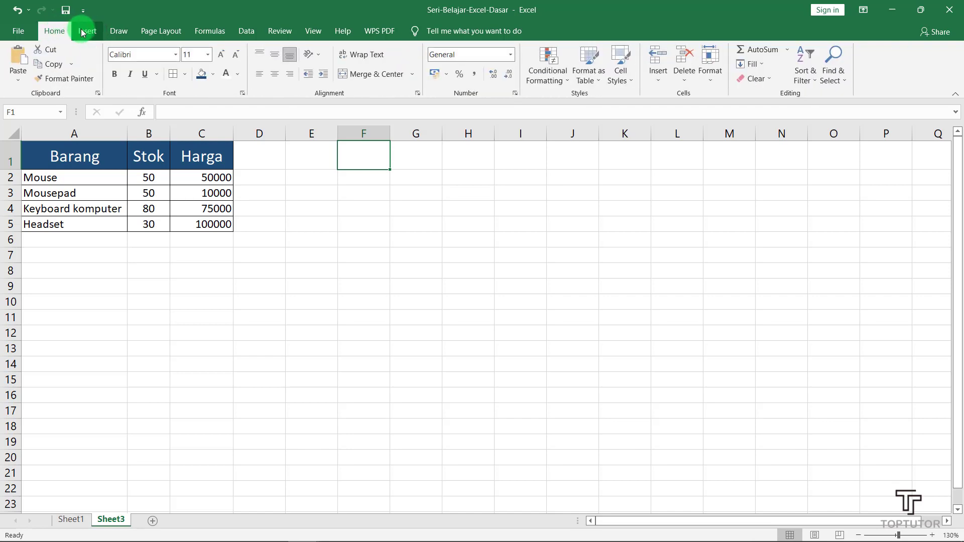
{"action": "left_click", "coordinate": [83, 33]}
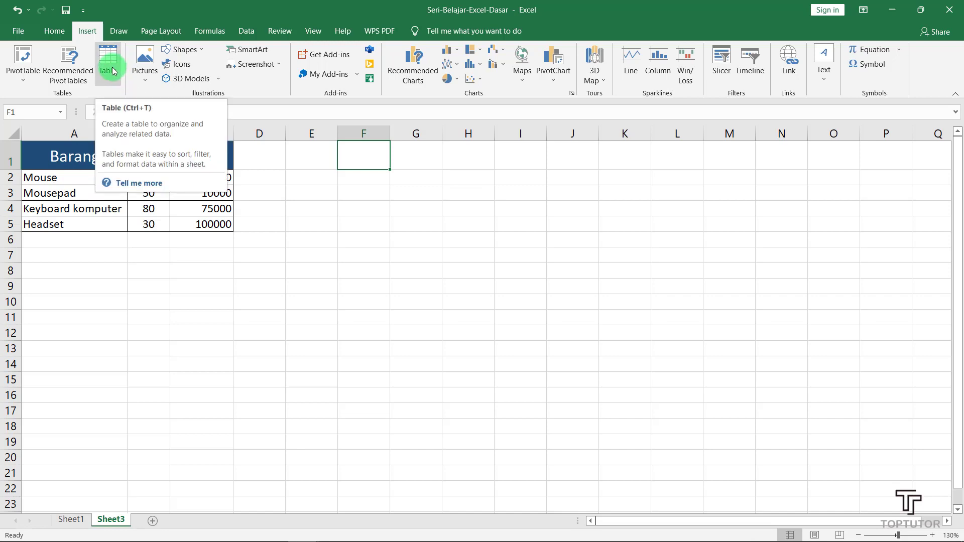
{"action": "left_click", "coordinate": [402, 280]}
{"action": "left_click", "coordinate": [351, 171]}
{"action": "left_click", "coordinate": [350, 154]}
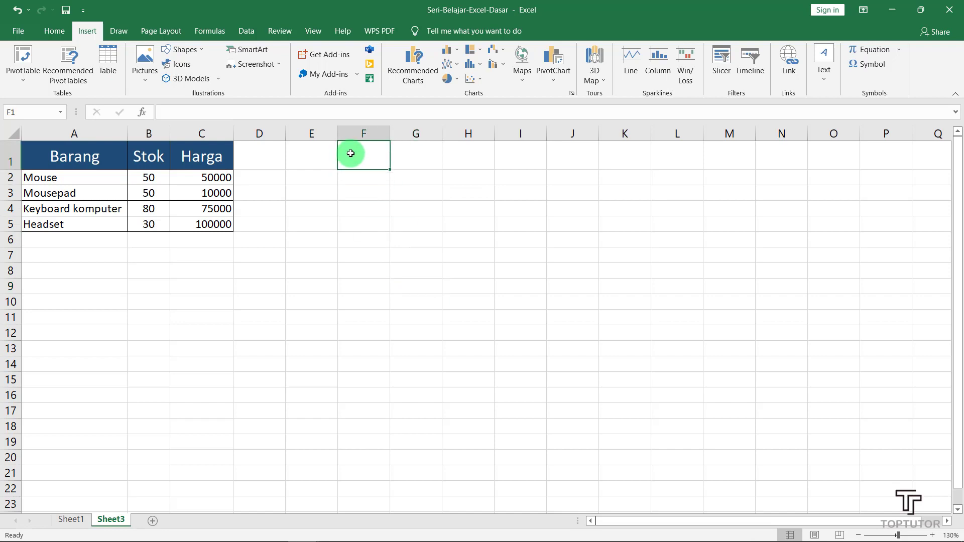
{"action": "key", "text": "ctrl+t"}
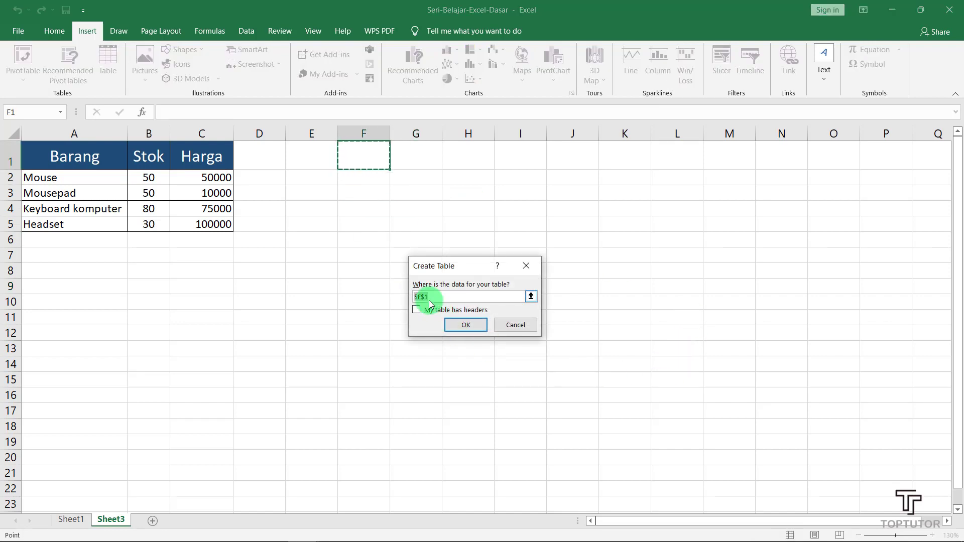
{"action": "left_click", "coordinate": [455, 325]}
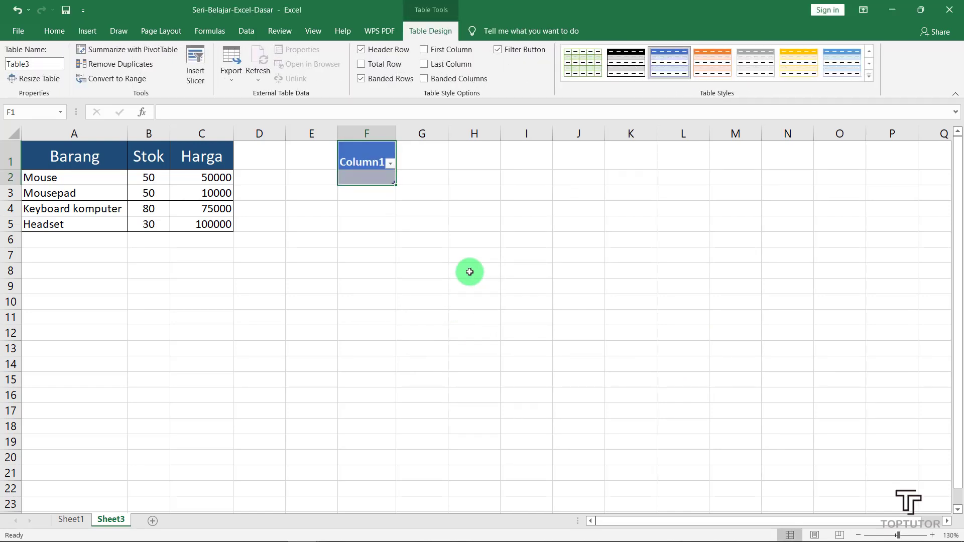
{"action": "left_click", "coordinate": [469, 272]}
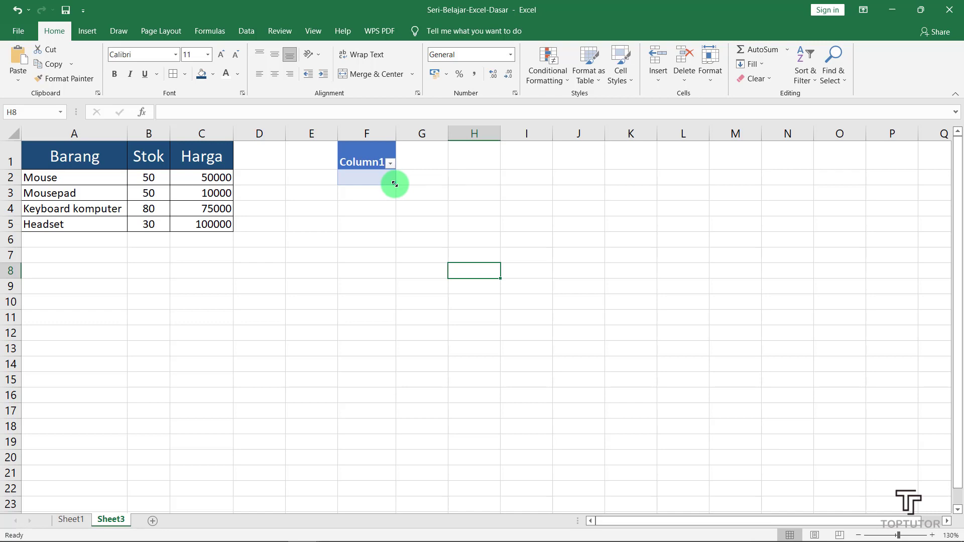
Resize the new table from F1 to three columns and four data rows, covering F1:H5
{"action": "left_click_drag", "start_coordinate": [395, 184], "coordinate": [496, 180]}
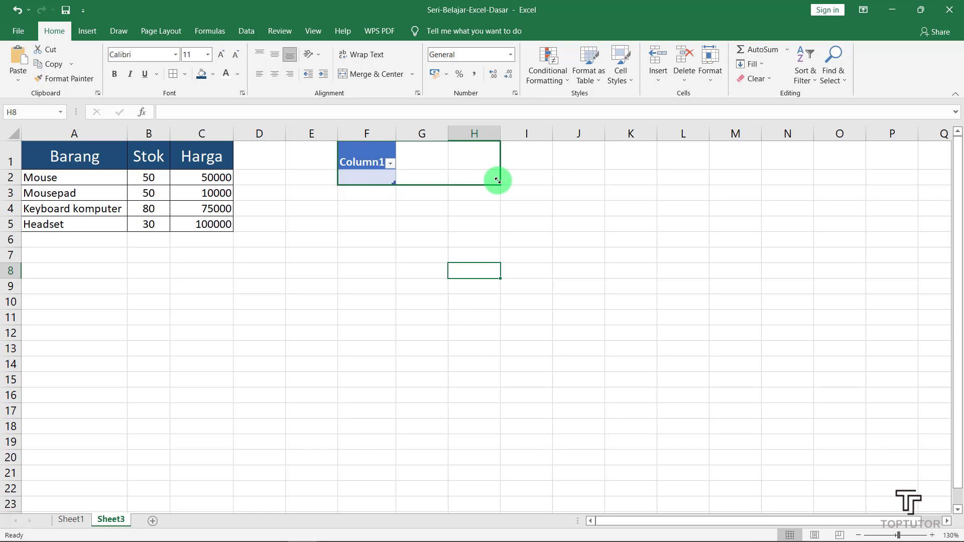
{"action": "left_click_drag", "start_coordinate": [497, 181], "coordinate": [502, 233]}
{"action": "left_click", "coordinate": [565, 209]}
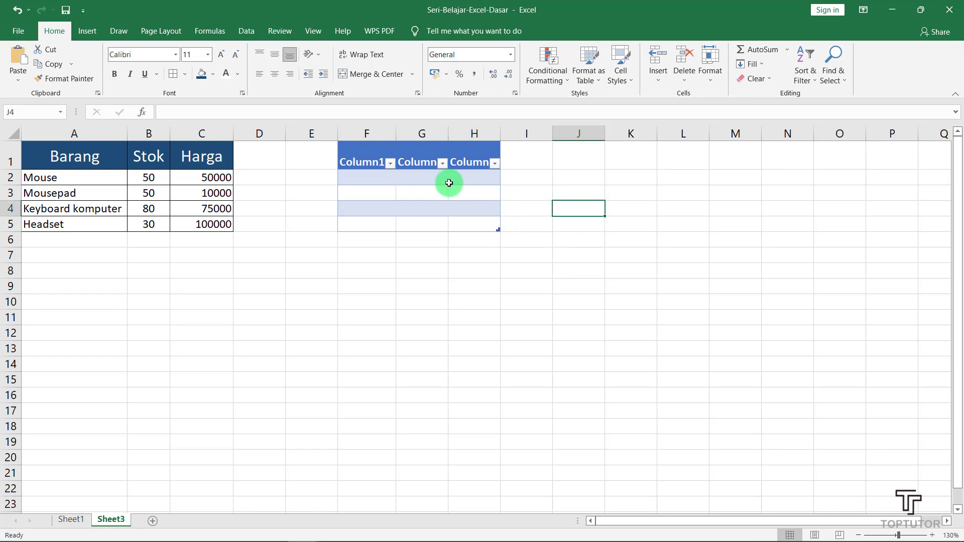
{"action": "left_click", "coordinate": [400, 146]}
{"action": "left_click", "coordinate": [357, 150]}
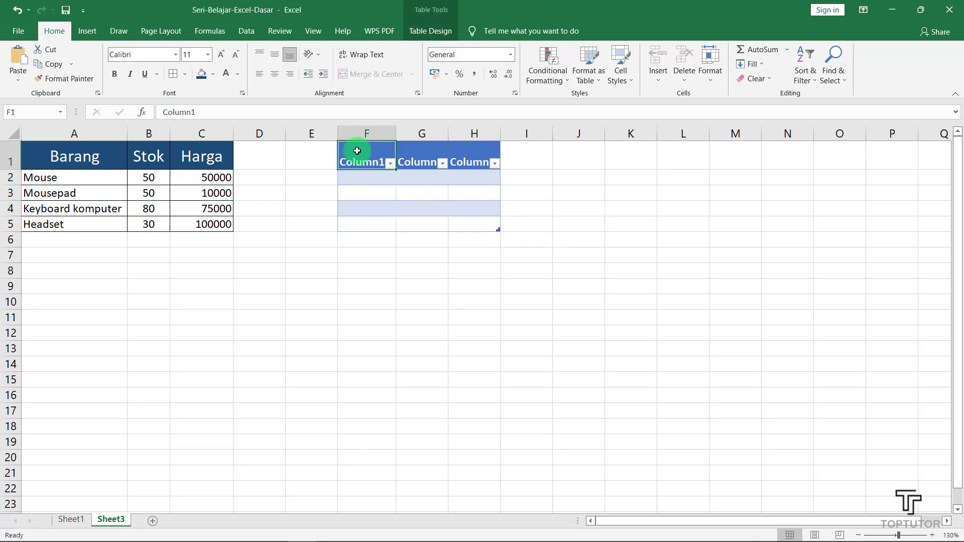
{"action": "left_click", "coordinate": [484, 152]}
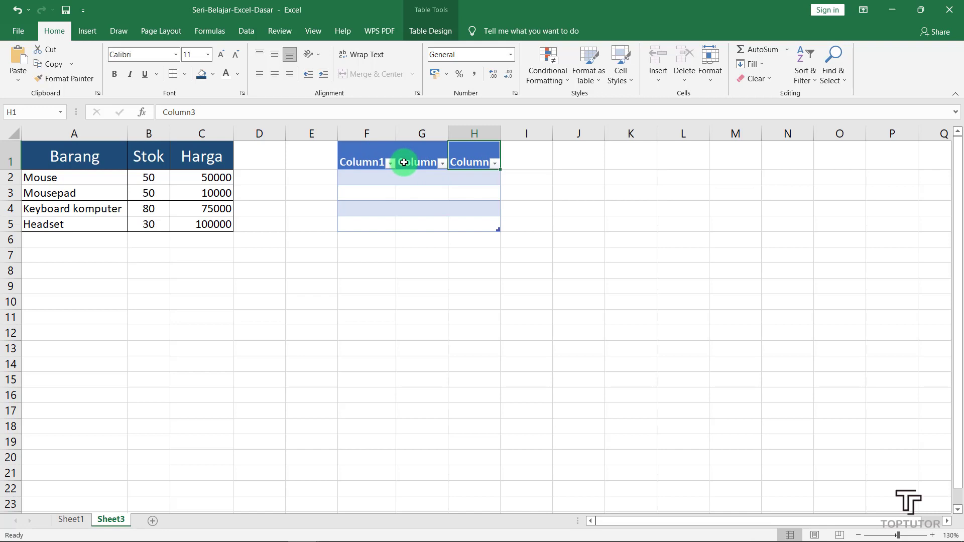
{"action": "left_click", "coordinate": [530, 186]}
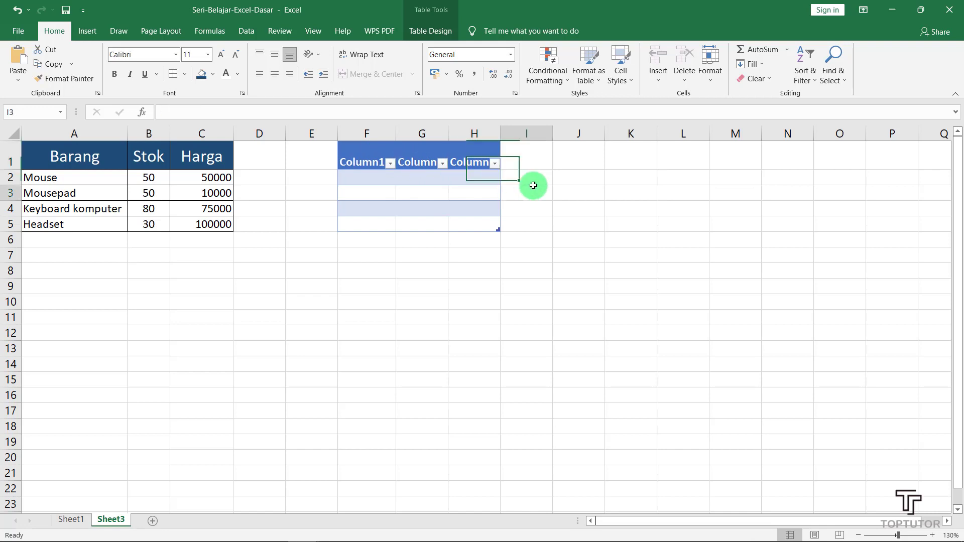
Rename the new table's column headers in F1:H1 to Barang, Stok and Harga
{"action": "left_click", "coordinate": [364, 163]}
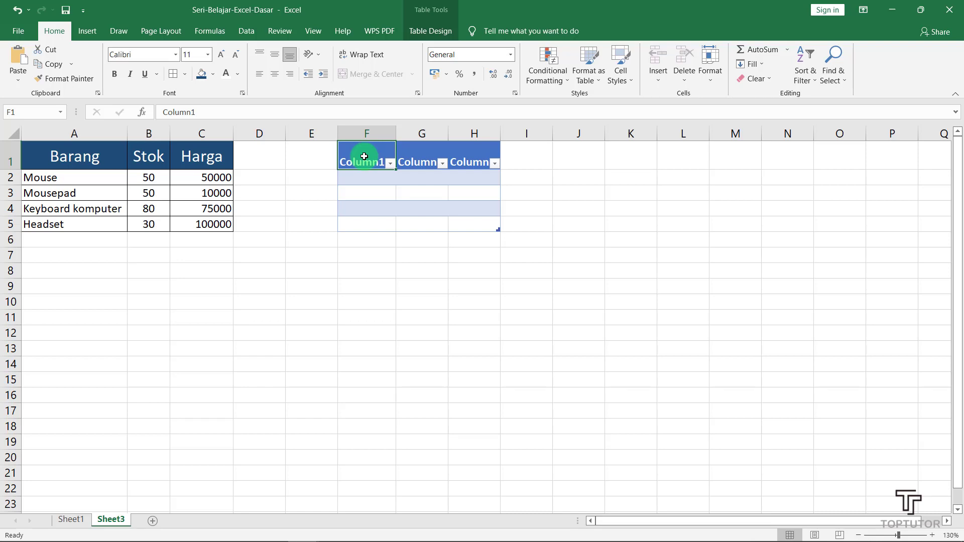
{"action": "type", "text": "Barang"}
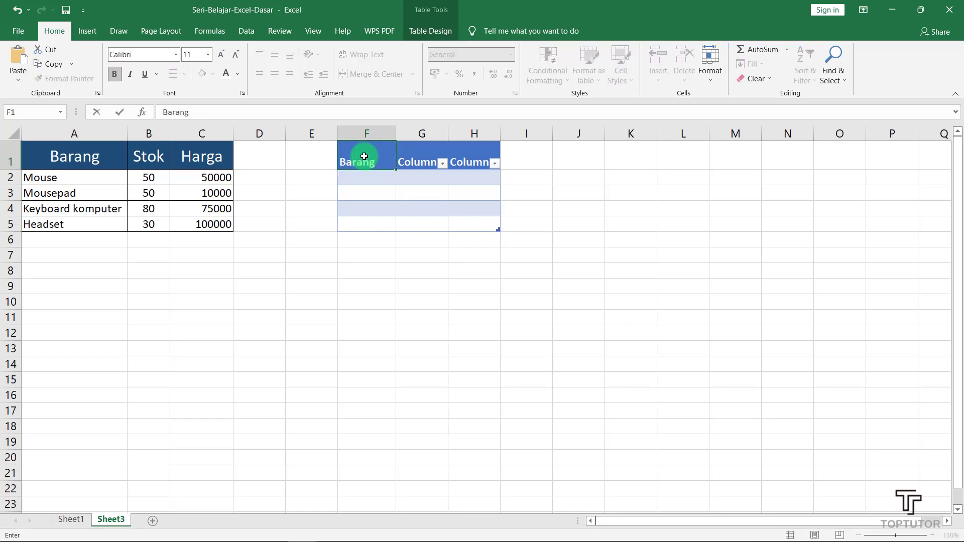
{"action": "key", "text": "Tab"}
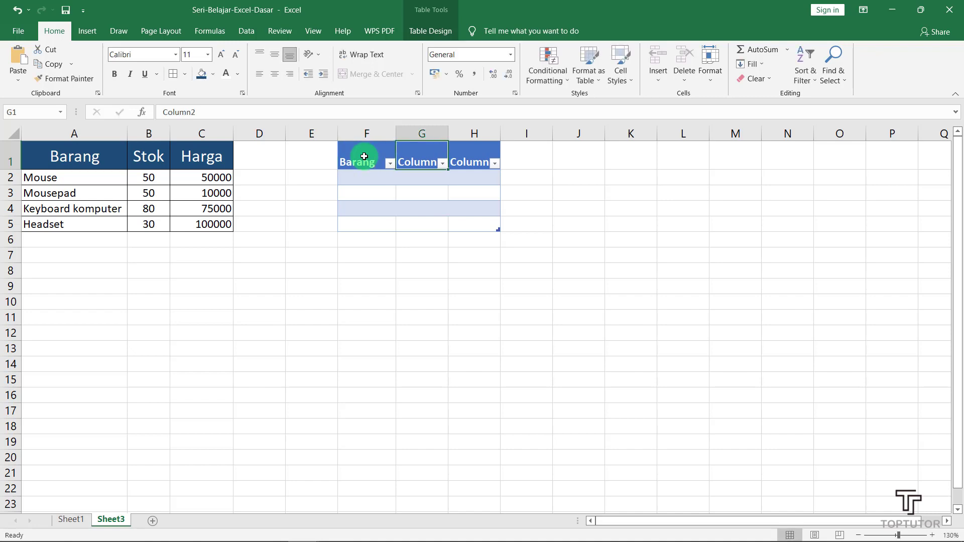
{"action": "type", "text": "Stok"}
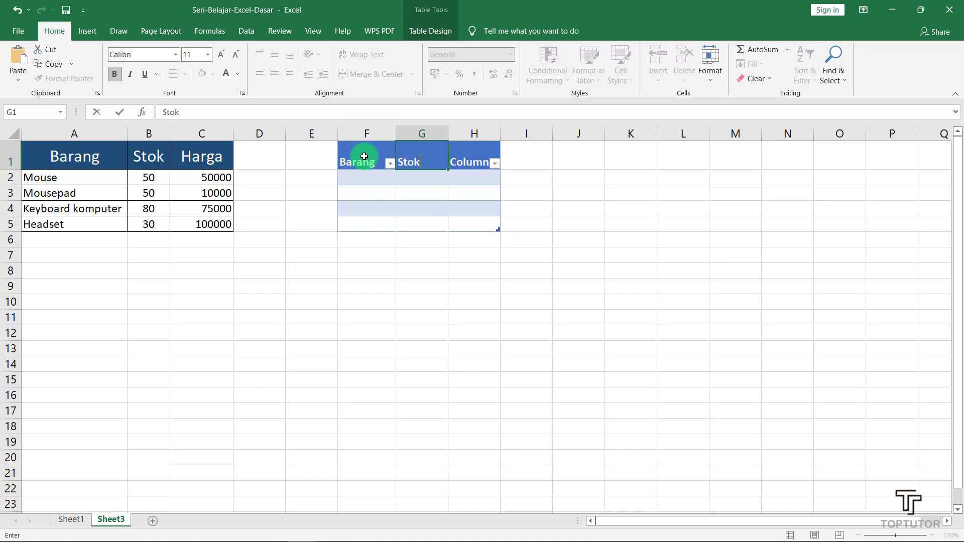
{"action": "key", "text": "Tab"}
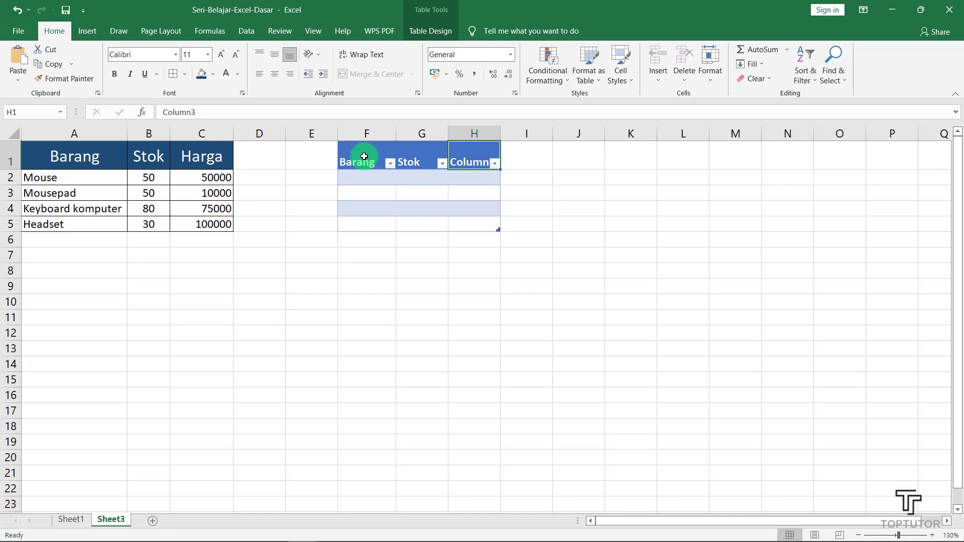
{"action": "type", "text": "Harga"}
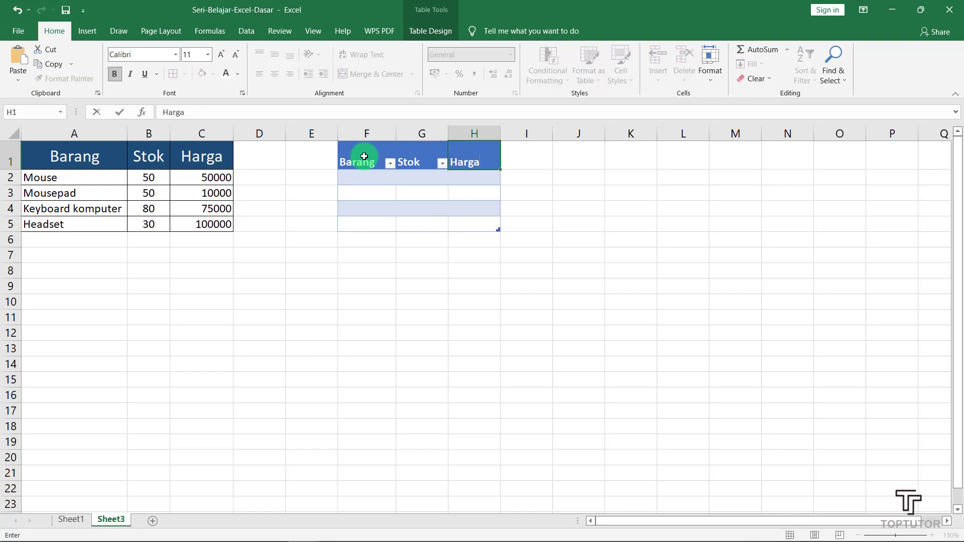
Enter Mouse as the first item of the new table, in cell F2
{"action": "left_click", "coordinate": [364, 181]}
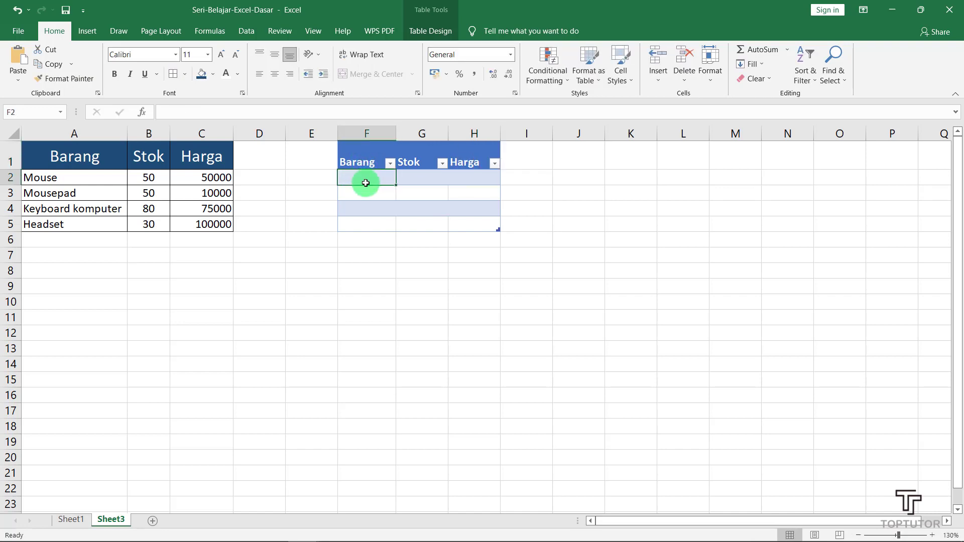
{"action": "type", "text": "MOus"}
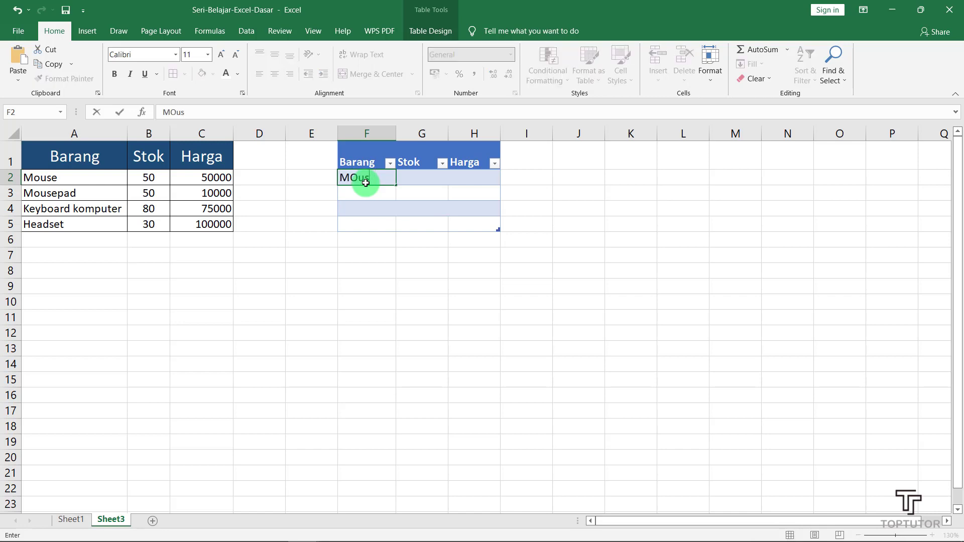
{"action": "key", "text": "BackSpace"}
{"action": "key", "text": "BackSpace"}
{"action": "type", "text": "use"}
{"action": "key", "text": "Return"}
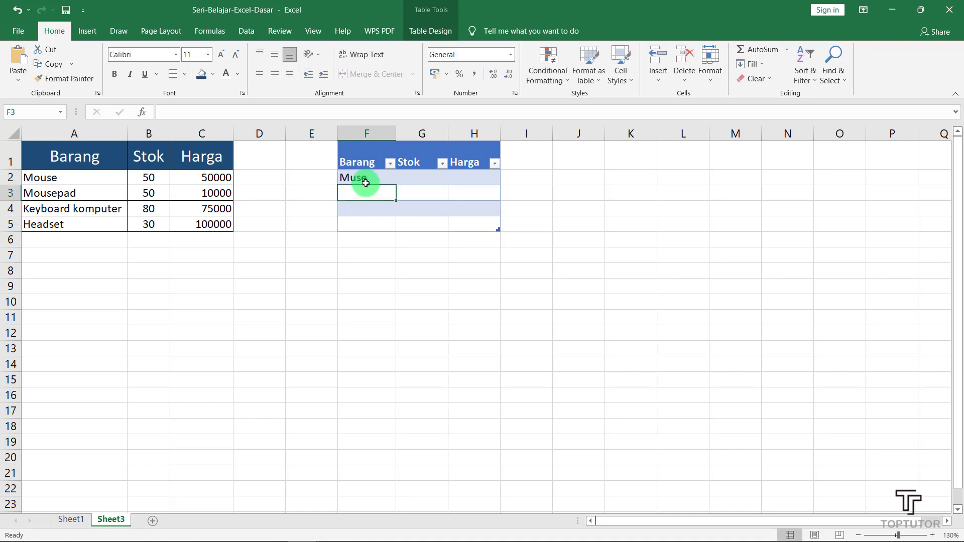
{"action": "left_click", "coordinate": [370, 178]}
{"action": "type", "text": "Mo"}
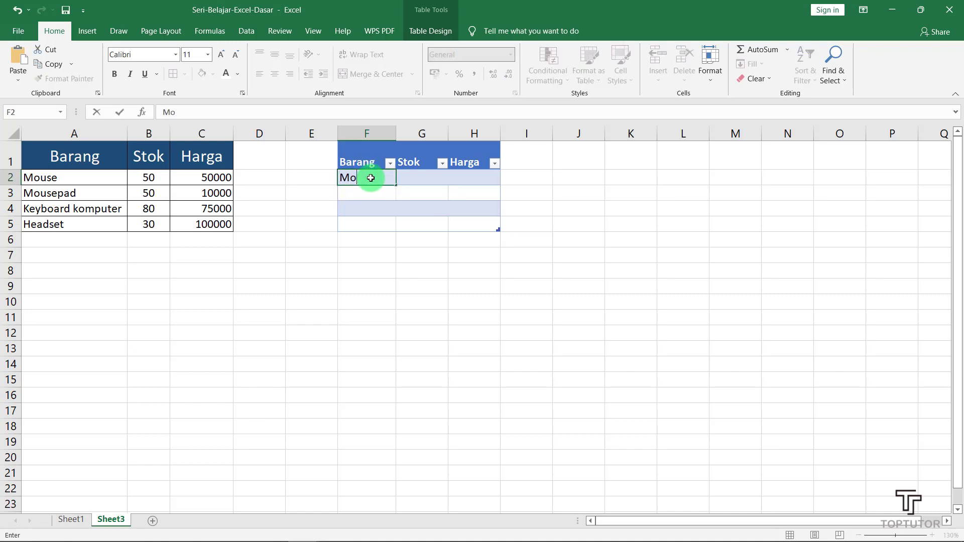
{"action": "type", "text": "us"}
{"action": "key", "text": "Return"}
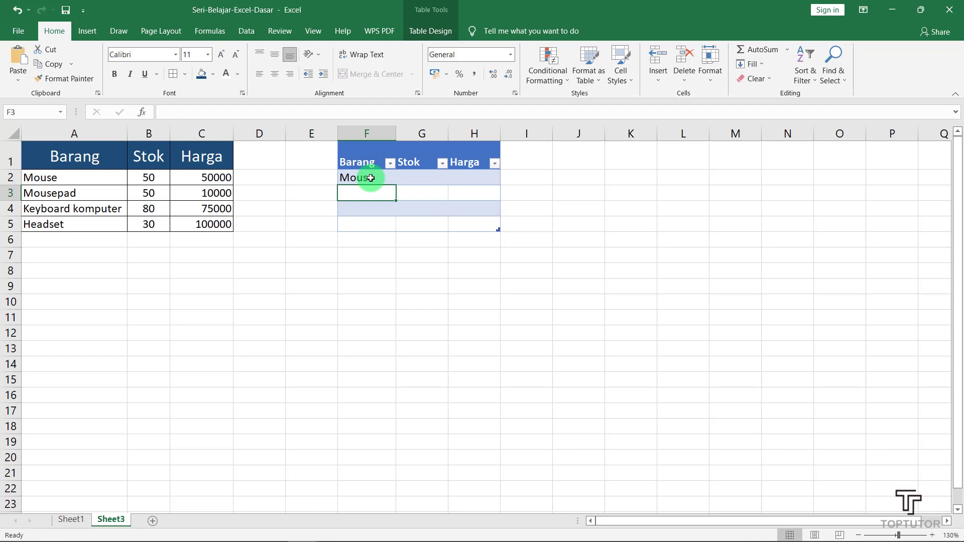
Enter Mousepad, Keyboard Komputer and Headset in F3:F5, and fit column F's width to its contents
{"action": "type", "text": "Mousepad"}
{"action": "key", "text": "Return"}
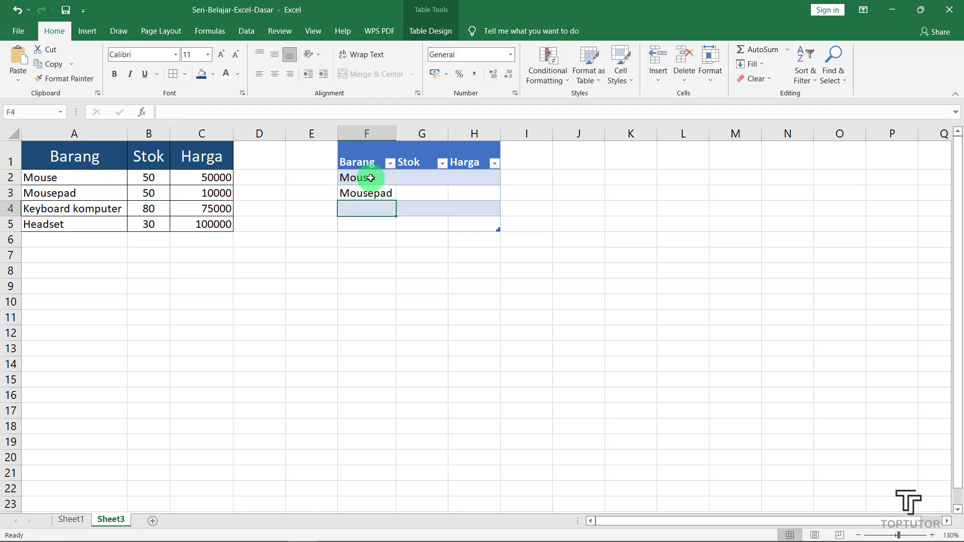
{"action": "type", "text": "Keyboard"}
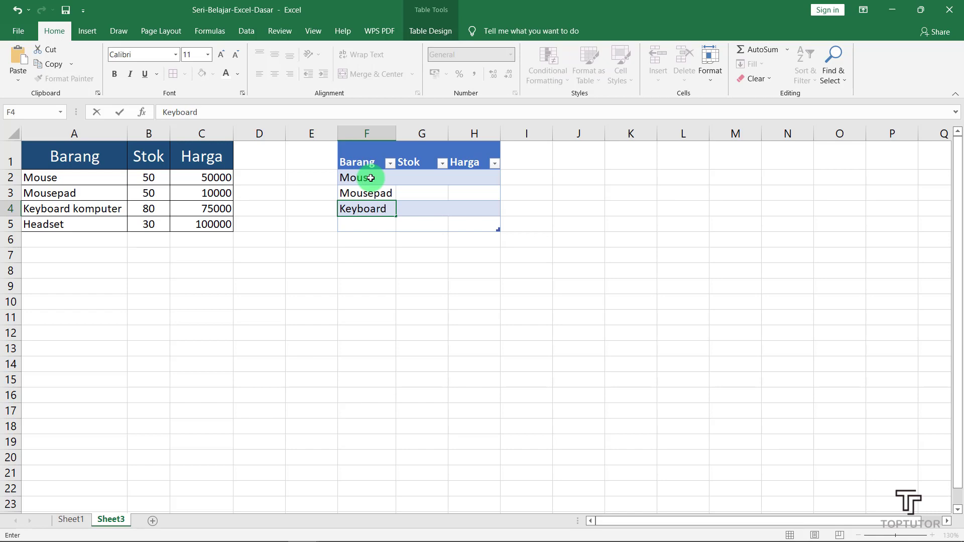
{"action": "type", "text": " Komputer"}
{"action": "key", "text": "Return"}
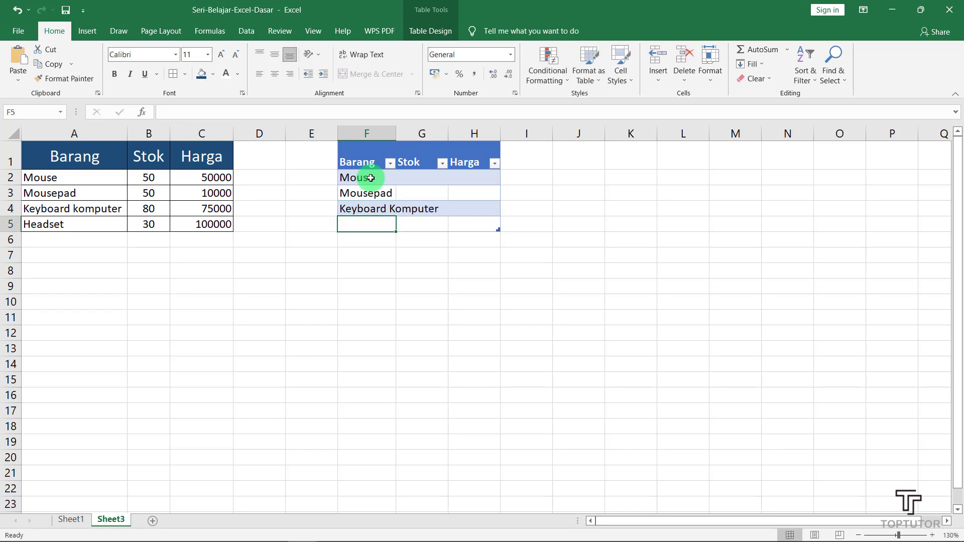
{"action": "type", "text": "Headset"}
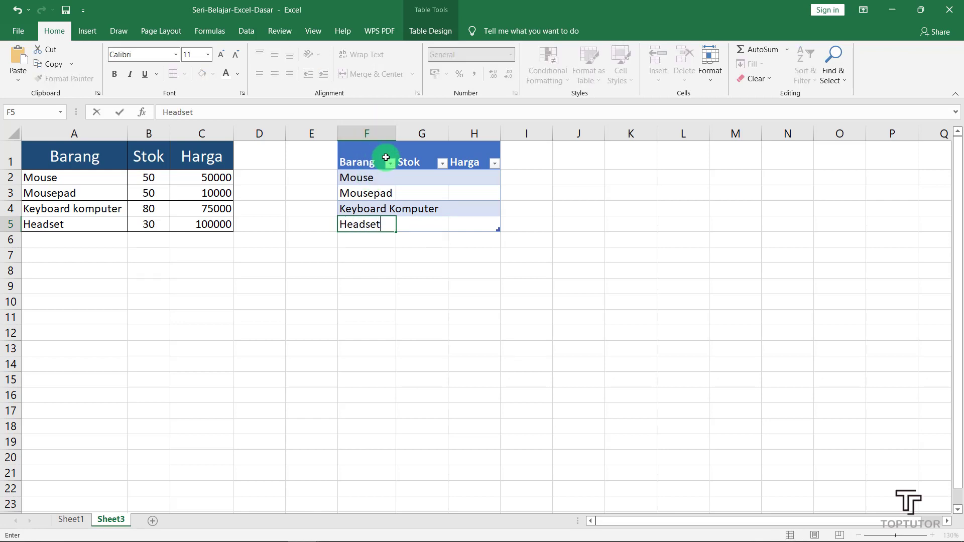
{"action": "left_click", "coordinate": [409, 192]}
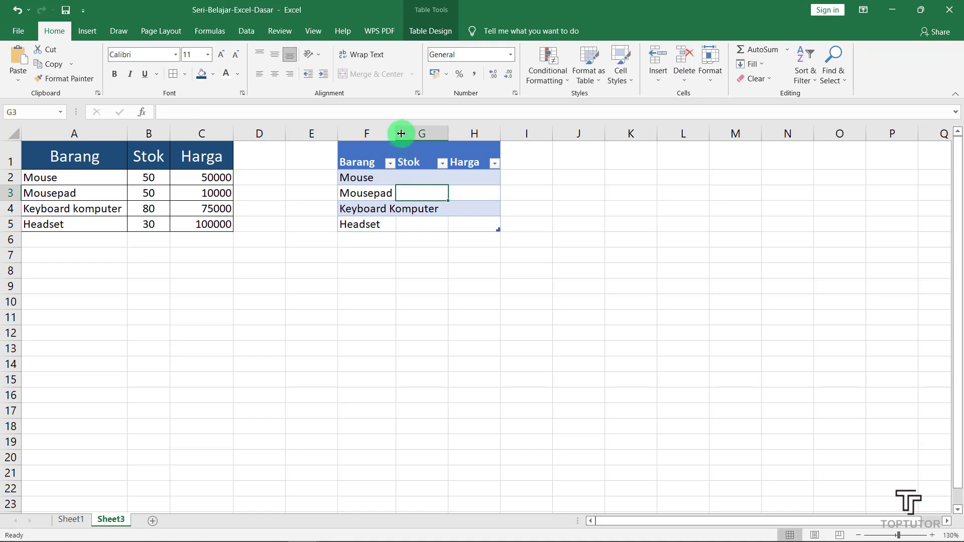
{"action": "double_click", "coordinate": [393, 129]}
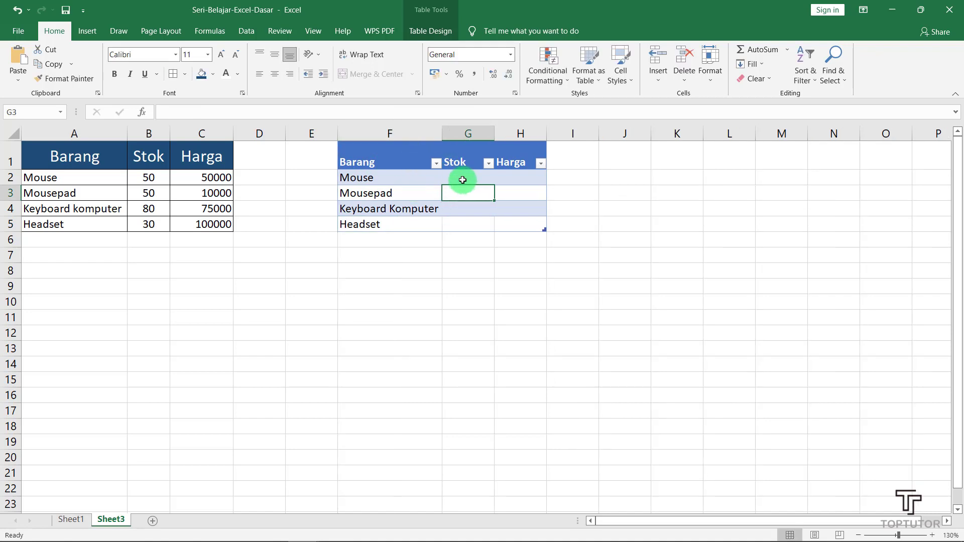
Fill the Stok column cells G2:G5 with 50, 50, 80 and 30
{"action": "left_click", "coordinate": [462, 180]}
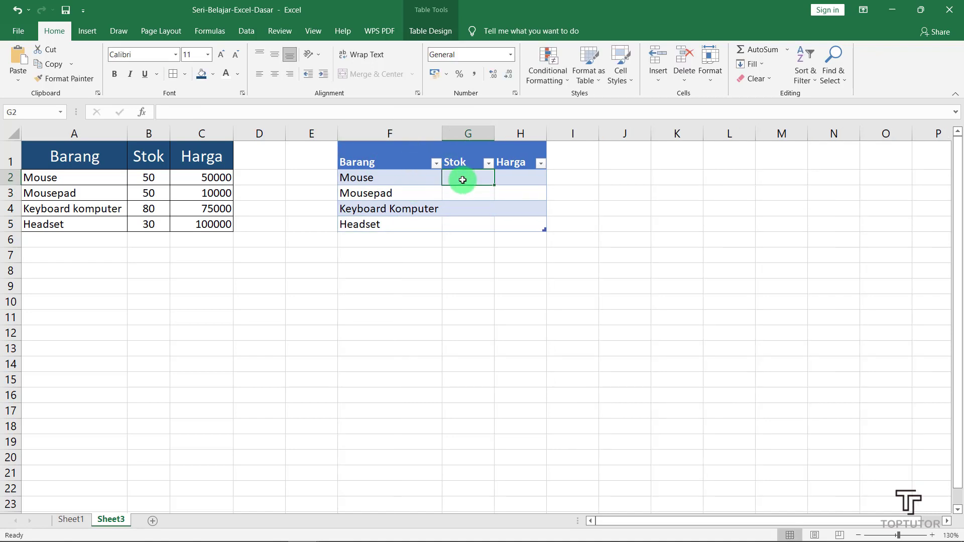
{"action": "type", "text": "50"}
{"action": "key", "text": "Return"}
{"action": "type", "text": "50"}
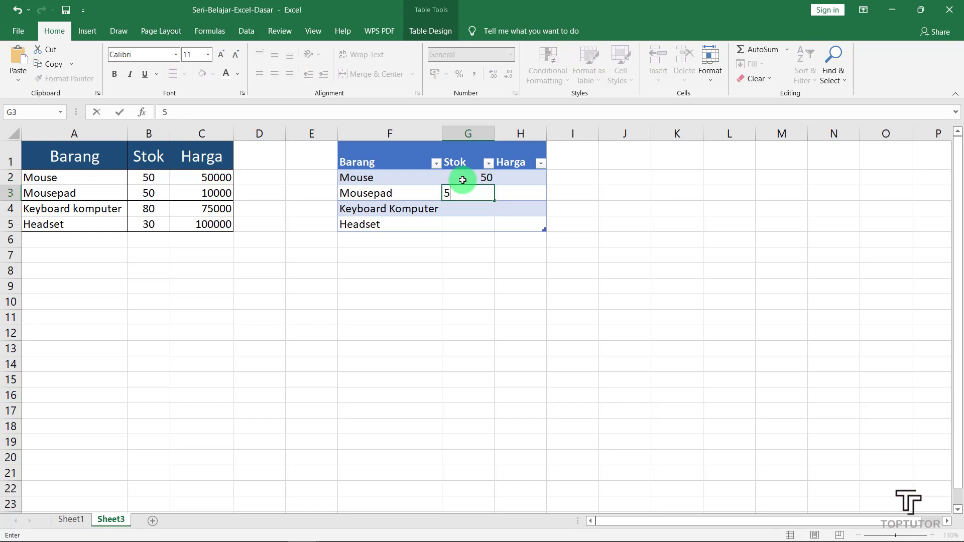
{"action": "key", "text": "Return"}
{"action": "key", "text": "Return"}
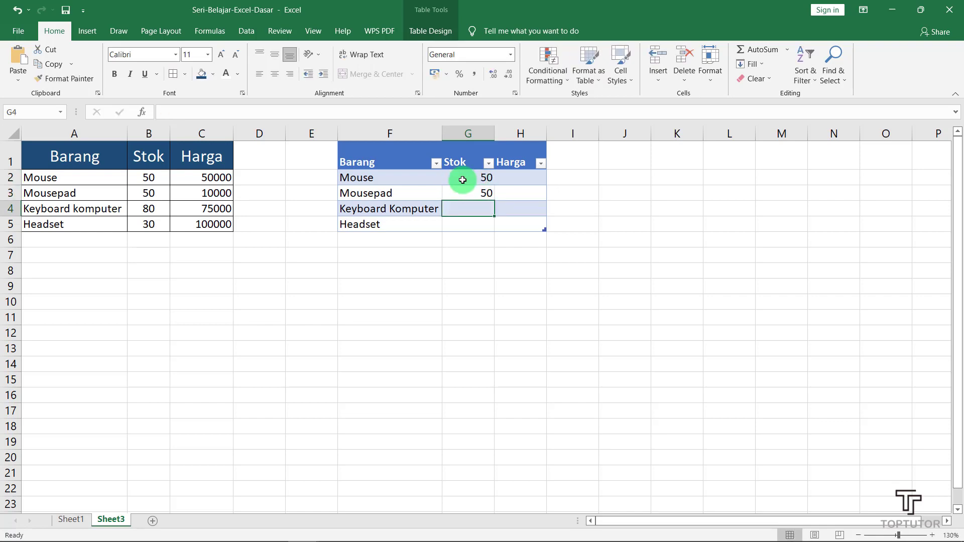
{"action": "type", "text": "80"}
{"action": "key", "text": "Return"}
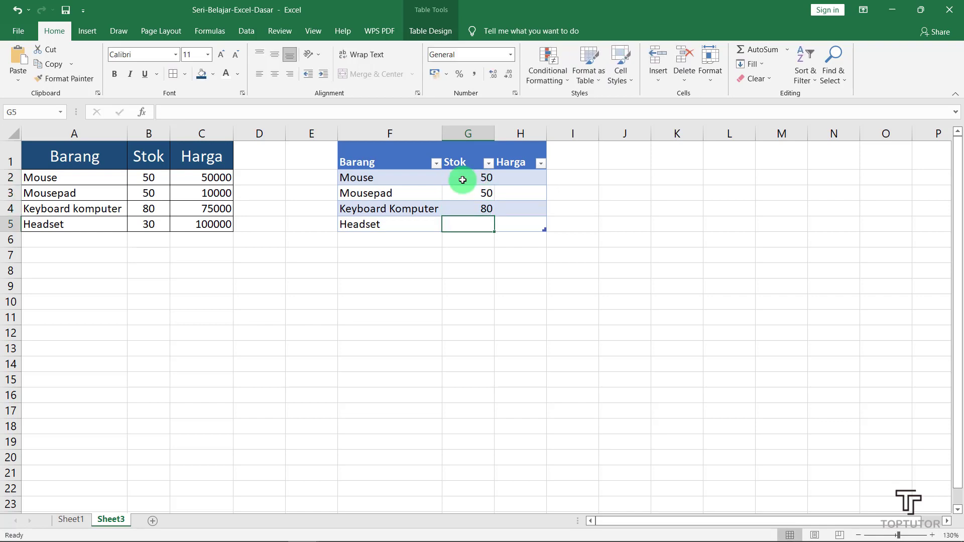
{"action": "type", "text": "30"}
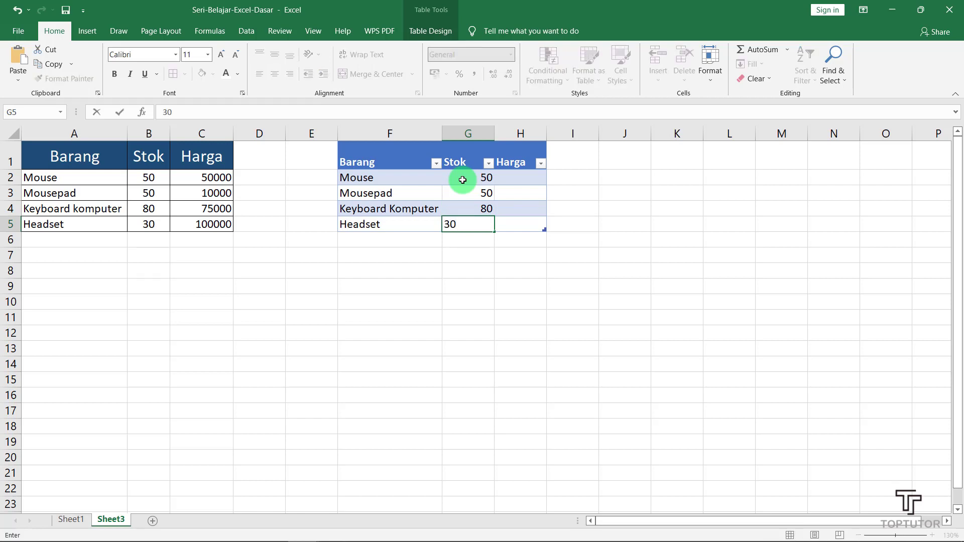
Fill the Harga column cells H2:H5 with 50000, 10000, 75000 and 100000
{"action": "left_click", "coordinate": [530, 177]}
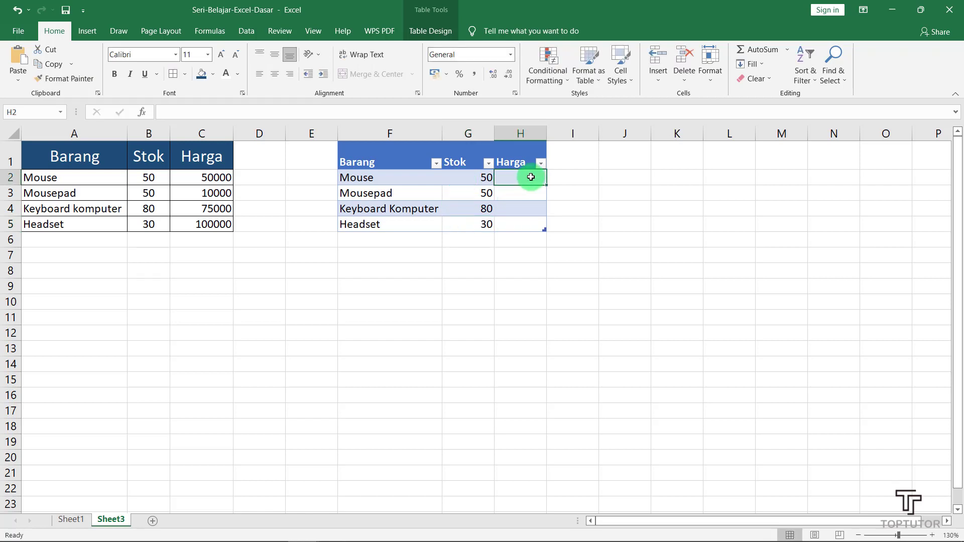
{"action": "type", "text": "50000"}
{"action": "key", "text": "Return"}
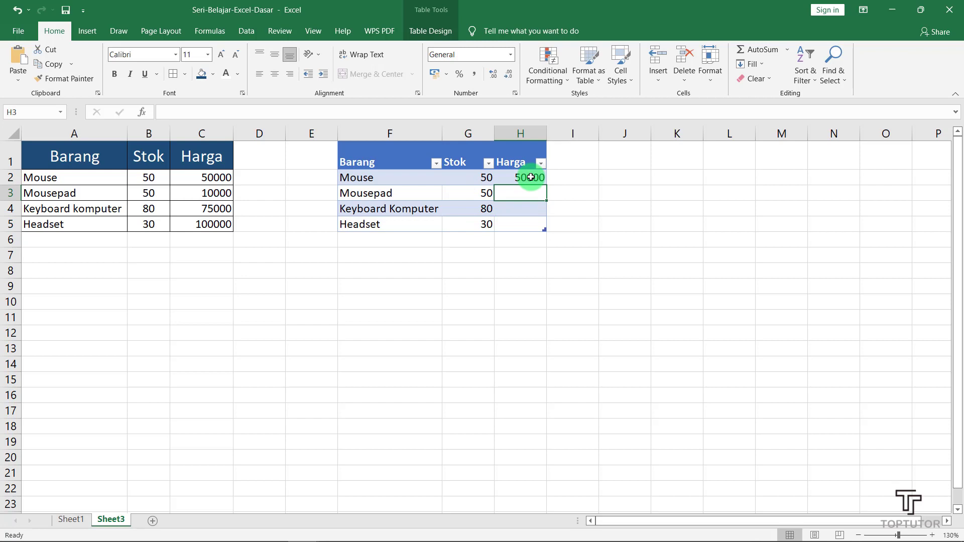
{"action": "type", "text": "10000"}
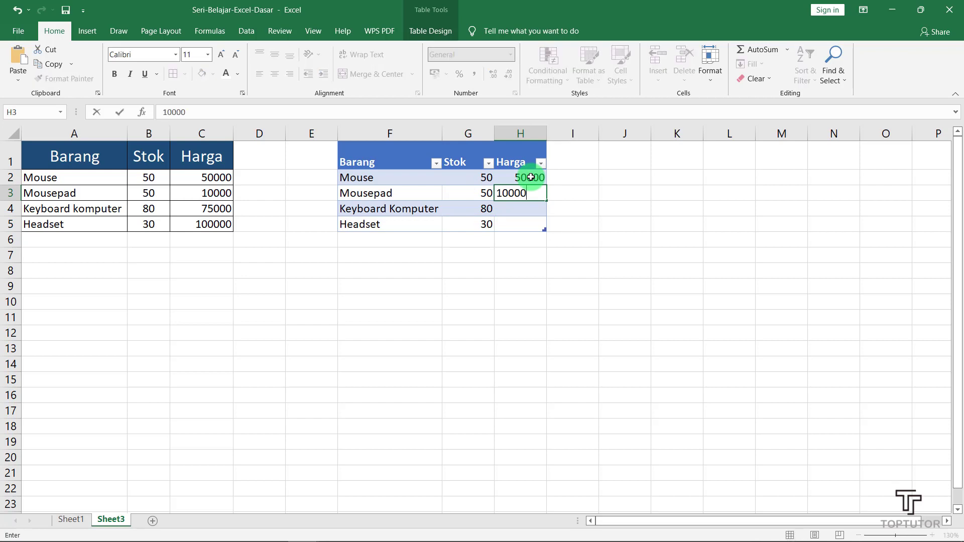
{"action": "key", "text": "Return"}
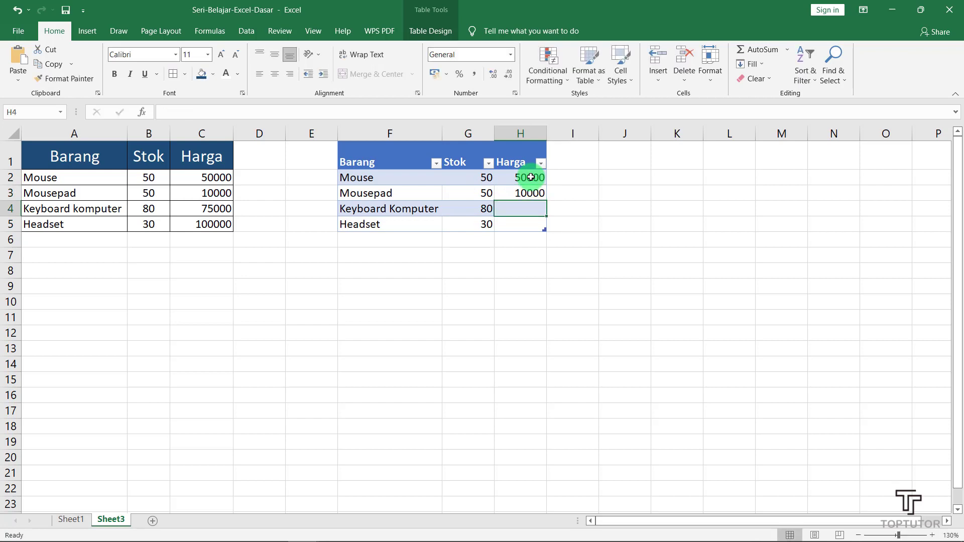
{"action": "type", "text": "75000"}
{"action": "key", "text": "Return"}
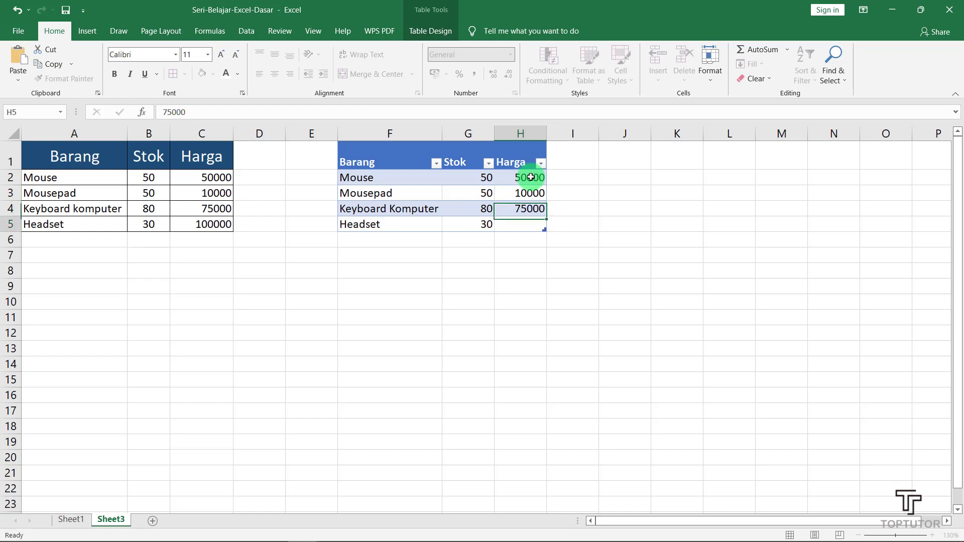
{"action": "type", "text": "100000"}
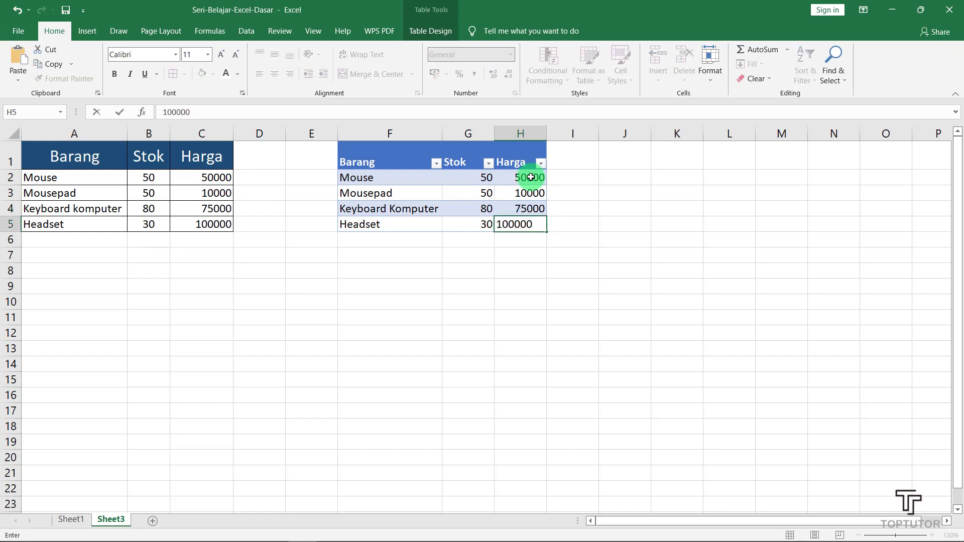
{"action": "key", "text": "Return"}
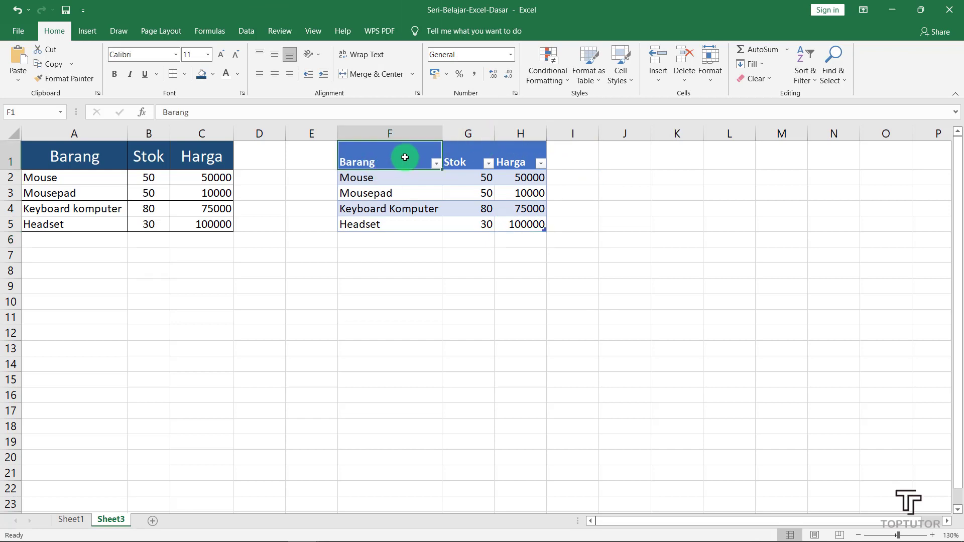
Center the headers in F1:H1 horizontally and fit column G's width to its contents
{"action": "left_click_drag", "start_coordinate": [402, 157], "coordinate": [512, 136]}
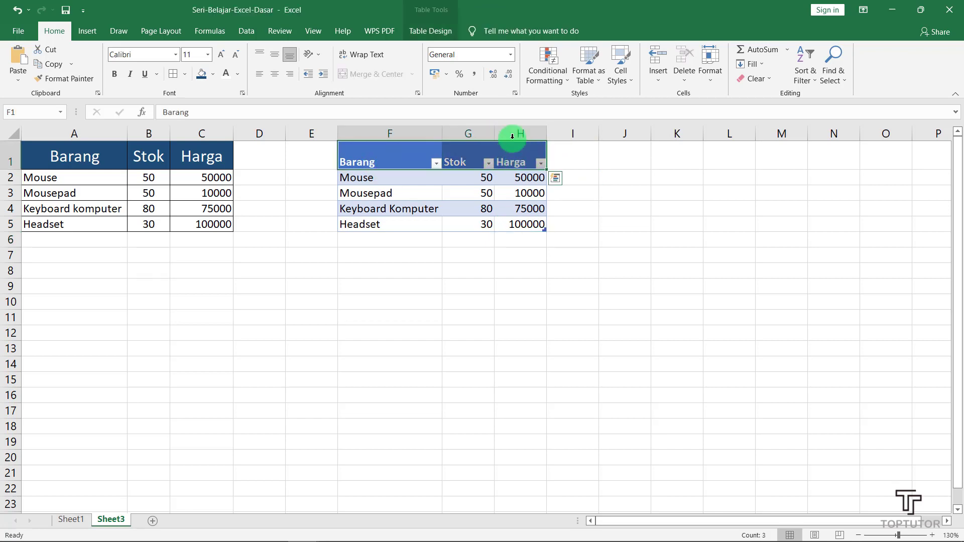
{"action": "left_click", "coordinate": [275, 74]}
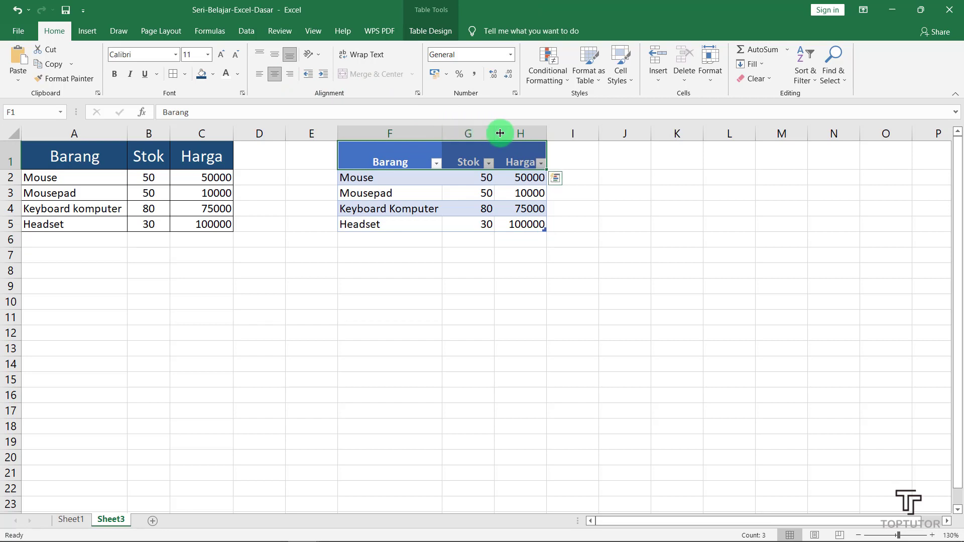
{"action": "double_click", "coordinate": [500, 133]}
Center the stock values in G2:G5 horizontally
{"action": "left_click_drag", "start_coordinate": [469, 176], "coordinate": [473, 213]}
{"action": "left_click", "coordinate": [274, 74]}
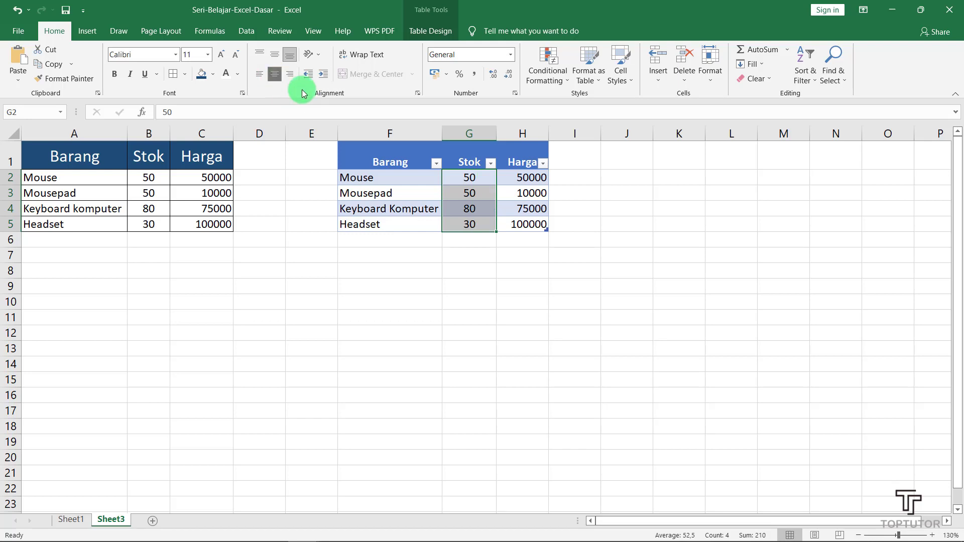
{"action": "left_click", "coordinate": [621, 205]}
{"action": "left_click", "coordinate": [600, 316]}
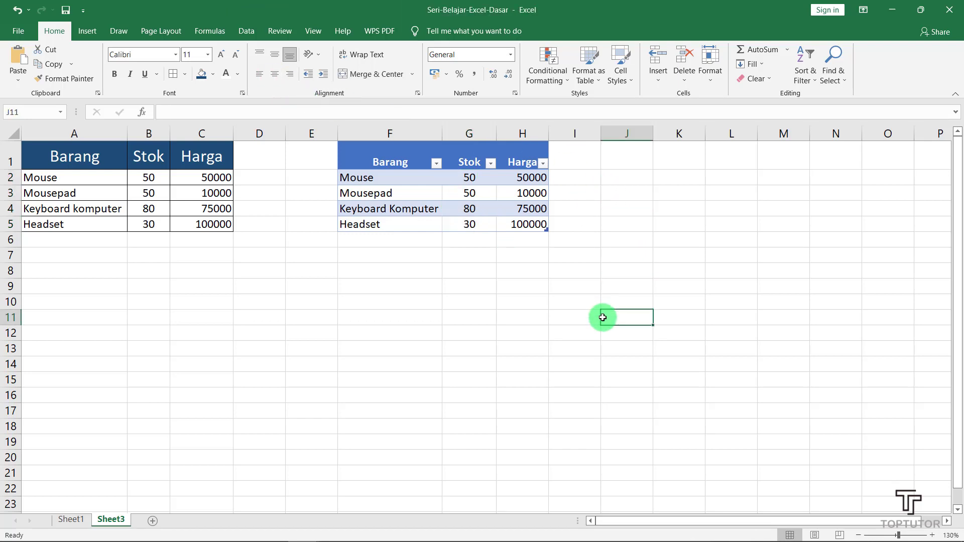
{"action": "left_click", "coordinate": [480, 288]}
Align the header row F1:H1 vertically to the middle
{"action": "left_click_drag", "start_coordinate": [383, 160], "coordinate": [527, 146]}
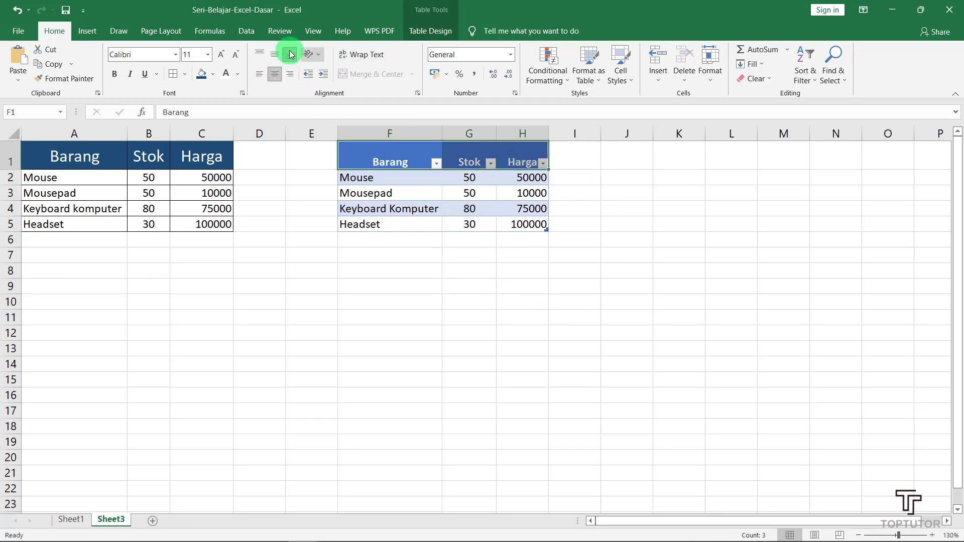
{"action": "left_click", "coordinate": [271, 54]}
{"action": "left_click", "coordinate": [673, 239]}
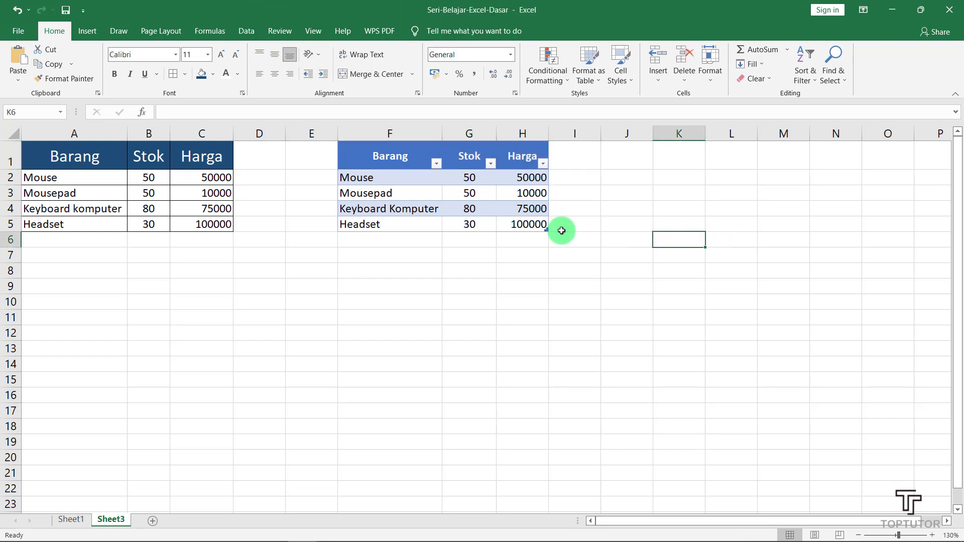
{"action": "left_click", "coordinate": [87, 34]}
{"action": "left_click", "coordinate": [359, 160]}
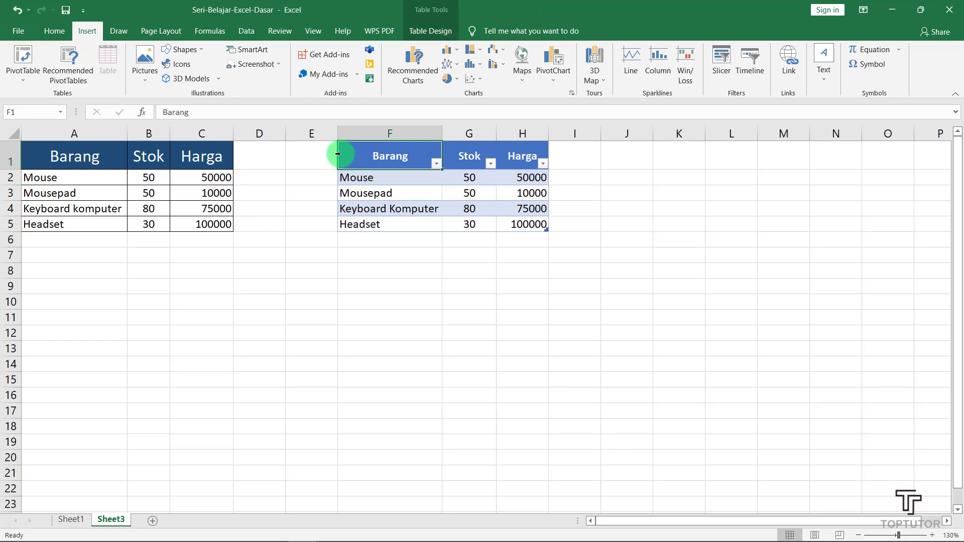
{"action": "left_click", "coordinate": [600, 209]}
Apply the light blue Medium table style with a solid header and banded rows to the table in F1:H5
{"action": "left_click_drag", "start_coordinate": [391, 154], "coordinate": [532, 219]}
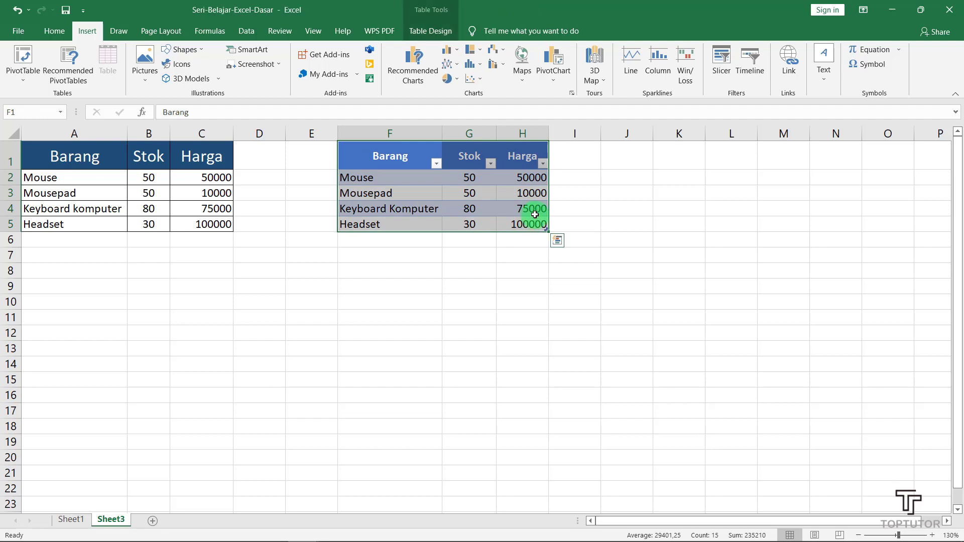
{"action": "left_click", "coordinate": [437, 32]}
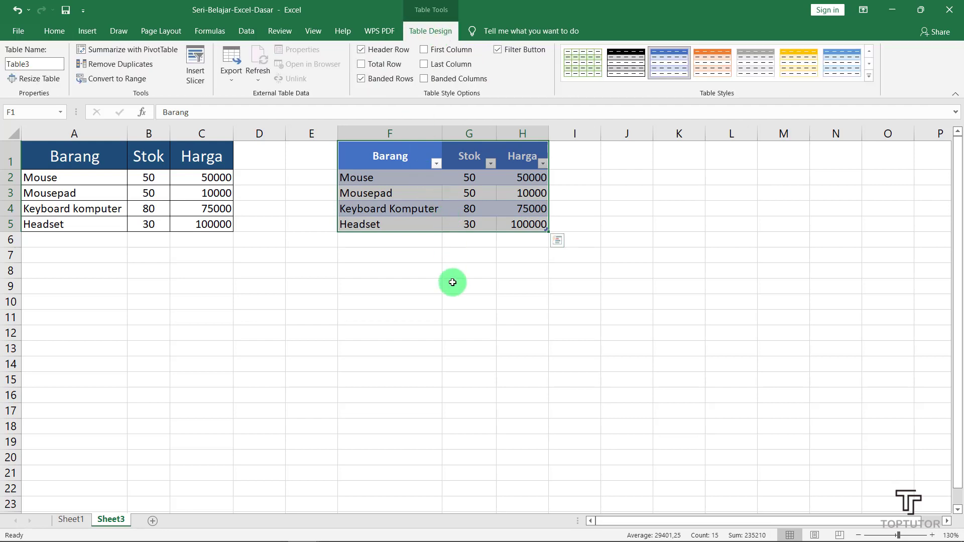
{"action": "left_click", "coordinate": [450, 282]}
{"action": "left_click_drag", "start_coordinate": [390, 149], "coordinate": [536, 224]}
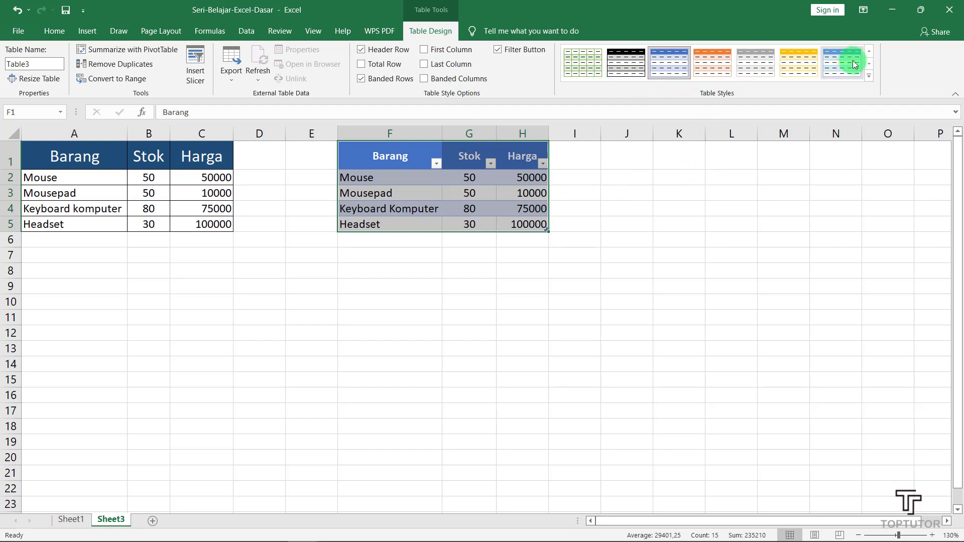
{"action": "left_click", "coordinate": [589, 69]}
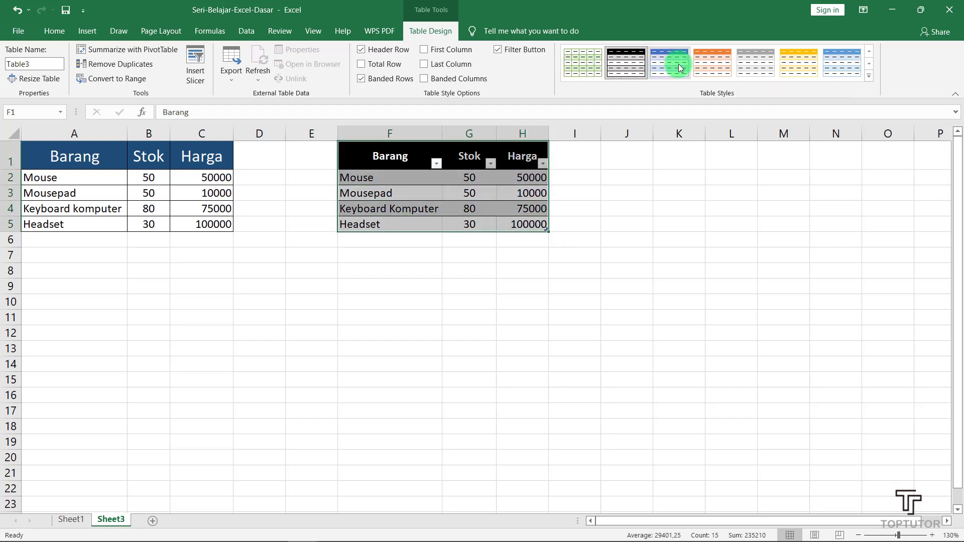
{"action": "left_click", "coordinate": [848, 67]}
{"action": "left_click", "coordinate": [871, 77]}
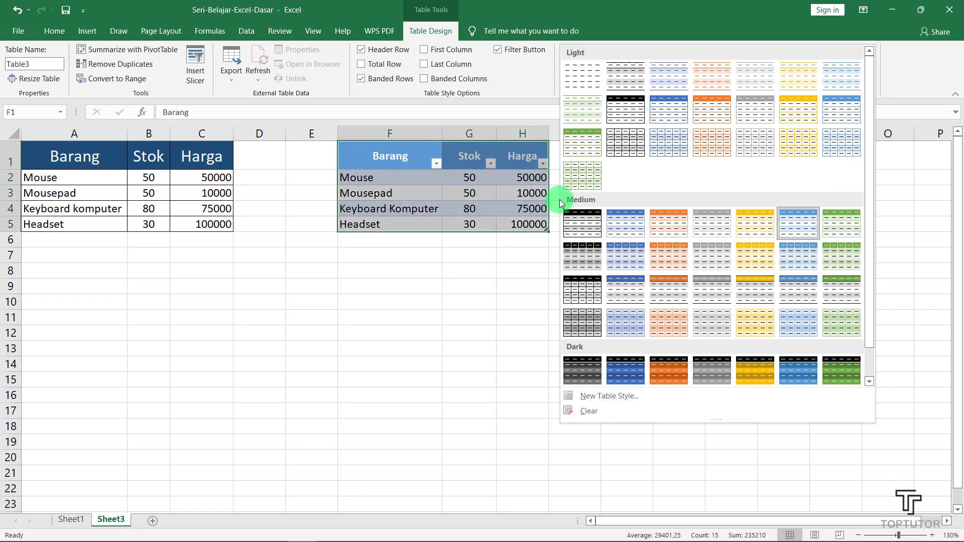
{"action": "left_click", "coordinate": [908, 196]}
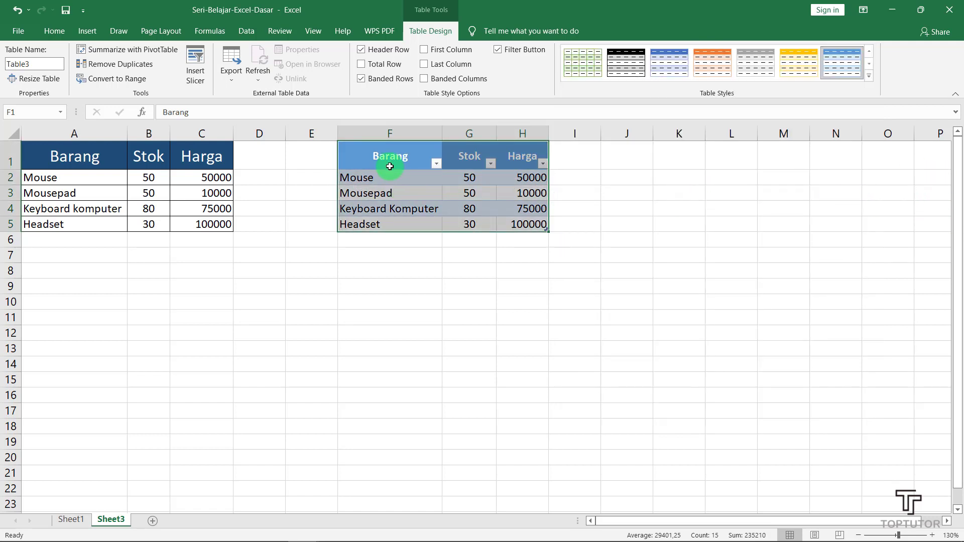
{"action": "mouse_move", "coordinate": [592, 196]}
{"action": "left_mouse_down"}
{"action": "mouse_move", "coordinate": [538, 192]}
{"action": "mouse_move", "coordinate": [574, 193]}
{"action": "left_mouse_up"}
Examine the sort and filter options of the Barang column in the table's header row, leaving them unapplied
{"action": "left_click_drag", "start_coordinate": [390, 156], "coordinate": [523, 155]}
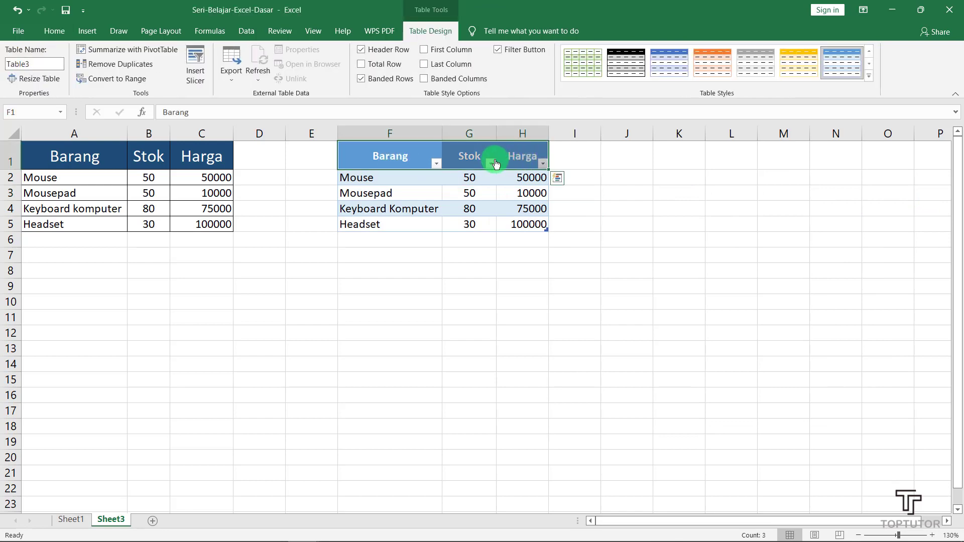
{"action": "left_click", "coordinate": [575, 178]}
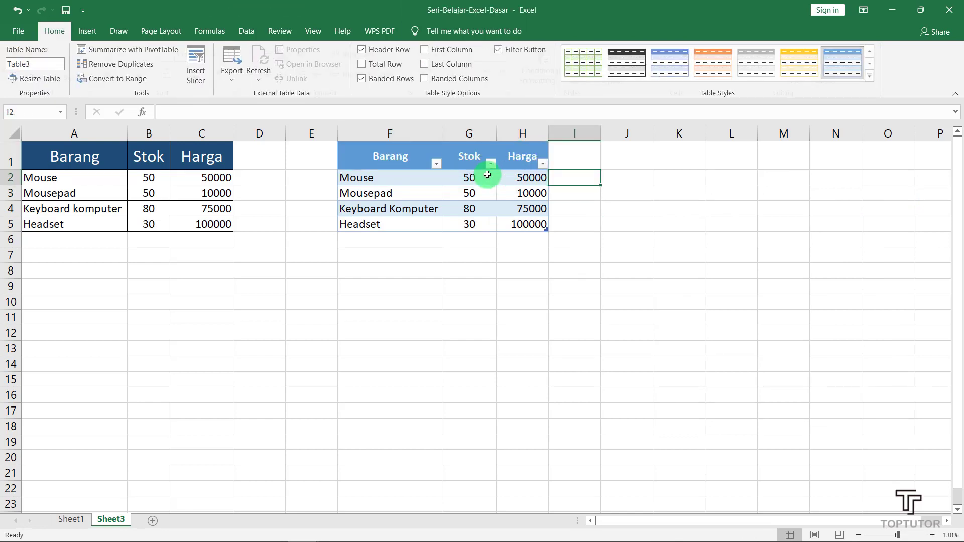
{"action": "left_click", "coordinate": [436, 163]}
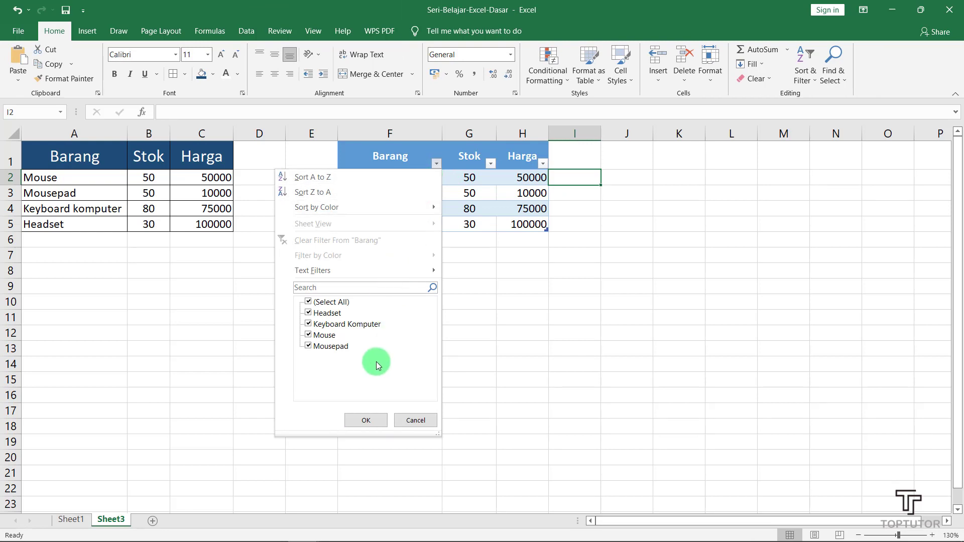
{"action": "left_click", "coordinate": [423, 423]}
Remove the filter buttons from the header row F1:H1 of the table
{"action": "left_click_drag", "start_coordinate": [401, 160], "coordinate": [517, 162]}
{"action": "left_click", "coordinate": [424, 30]}
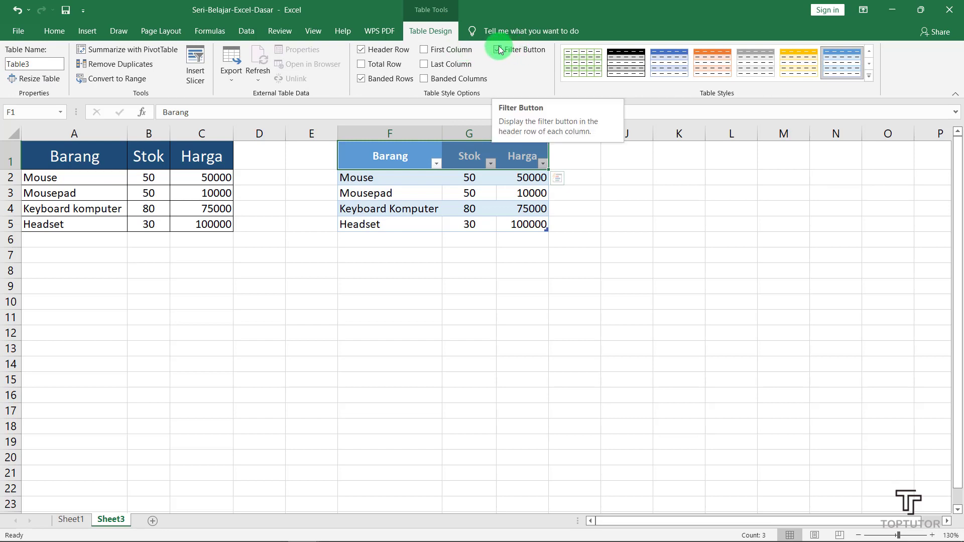
{"action": "left_click", "coordinate": [499, 50]}
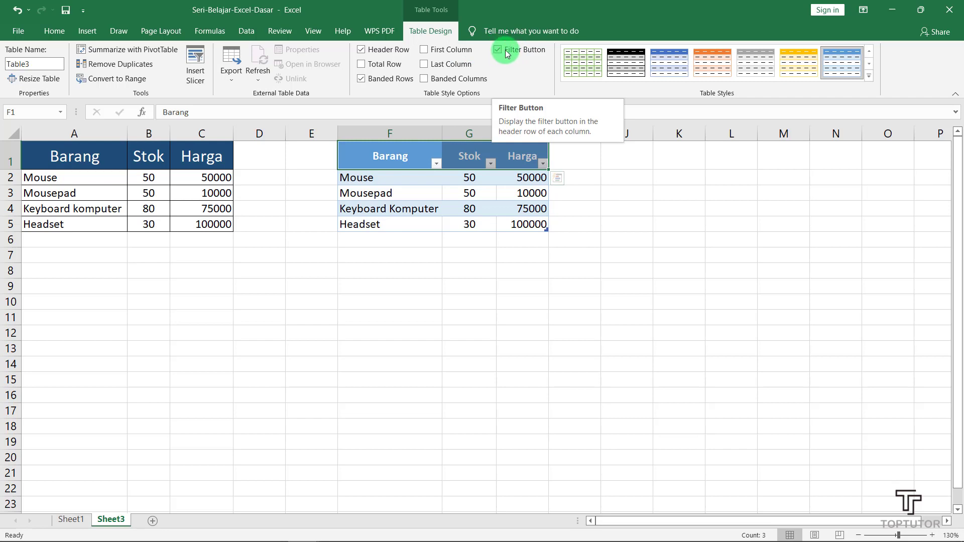
{"action": "left_click", "coordinate": [499, 51]}
{"action": "left_click", "coordinate": [499, 50]}
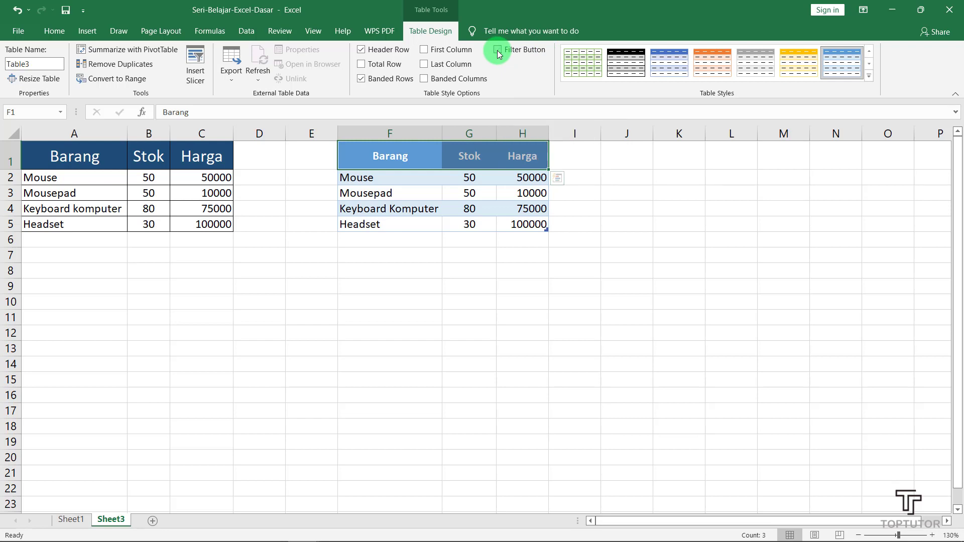
{"action": "left_click", "coordinate": [586, 205]}
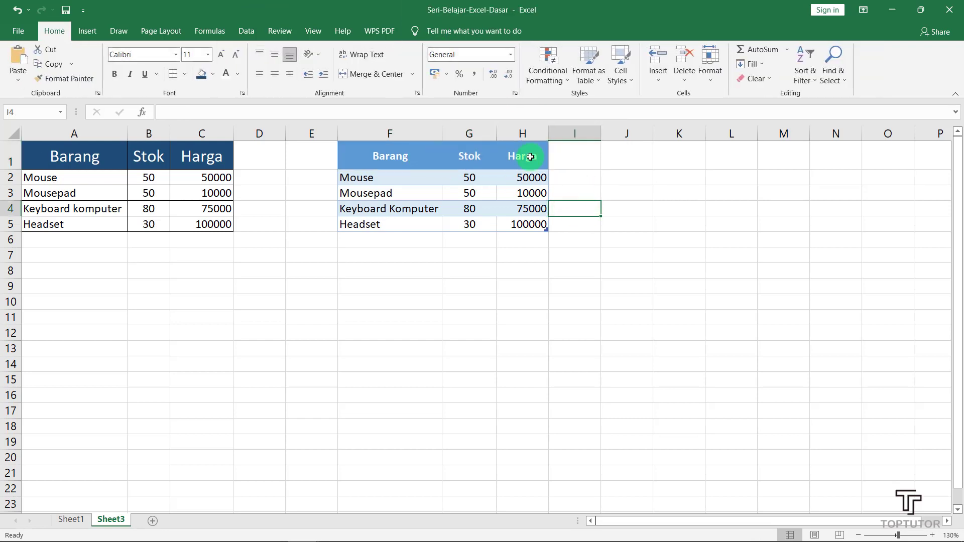
Switch the banded rows of the table in F1:H5 off and on again to compare the row shading
{"action": "left_click_drag", "start_coordinate": [434, 157], "coordinate": [547, 222]}
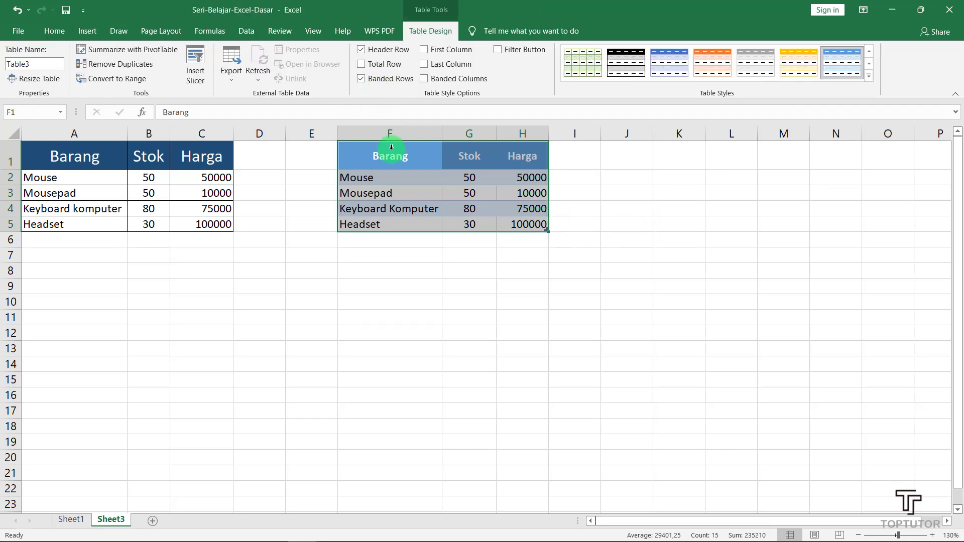
{"action": "left_click", "coordinate": [652, 207]}
{"action": "left_click_drag", "start_coordinate": [385, 181], "coordinate": [536, 221]}
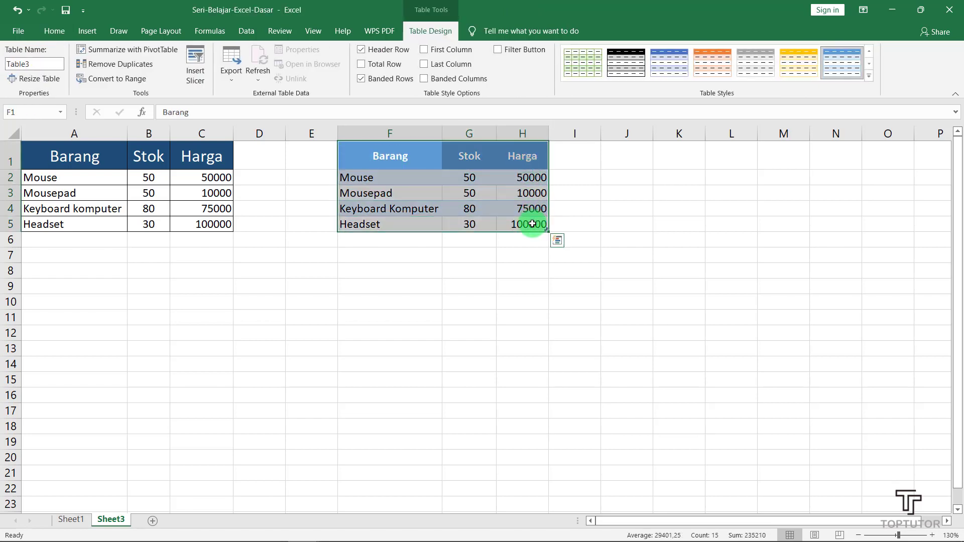
{"action": "left_click", "coordinate": [361, 79]}
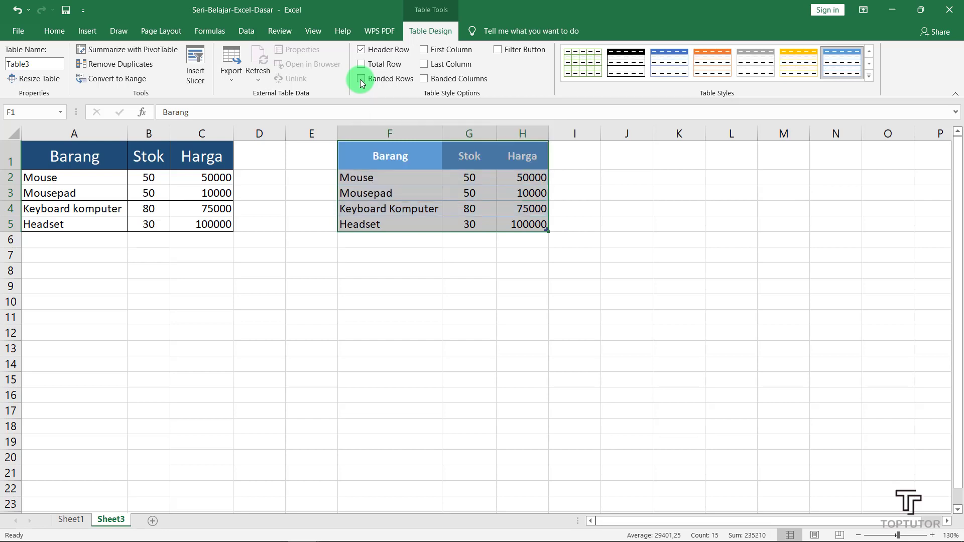
{"action": "left_click", "coordinate": [360, 79]}
{"action": "left_click", "coordinate": [360, 79]}
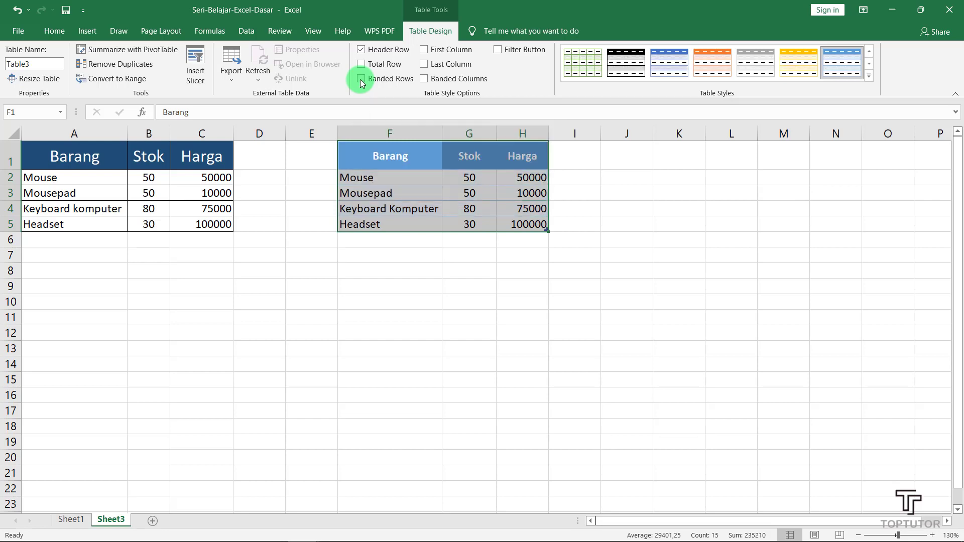
{"action": "left_click", "coordinate": [360, 80]}
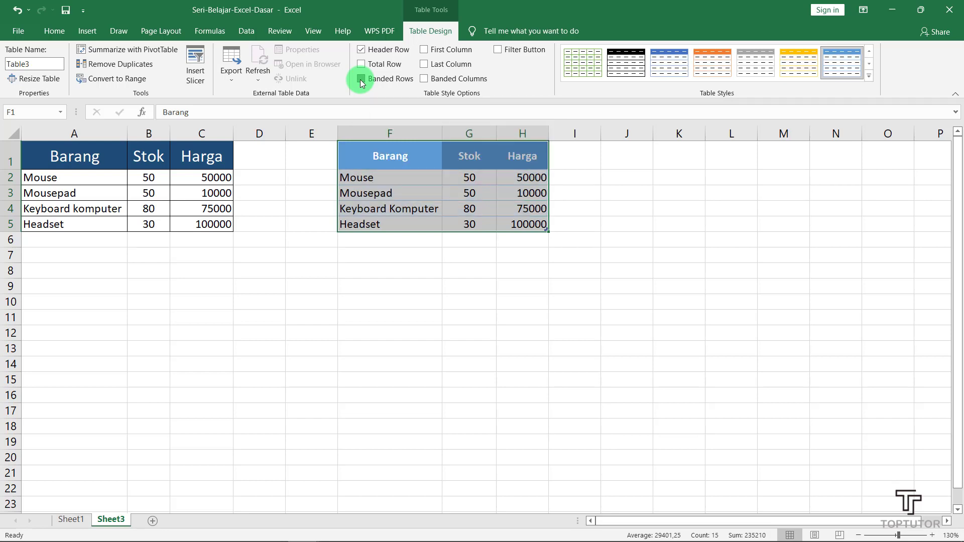
{"action": "left_click", "coordinate": [670, 221]}
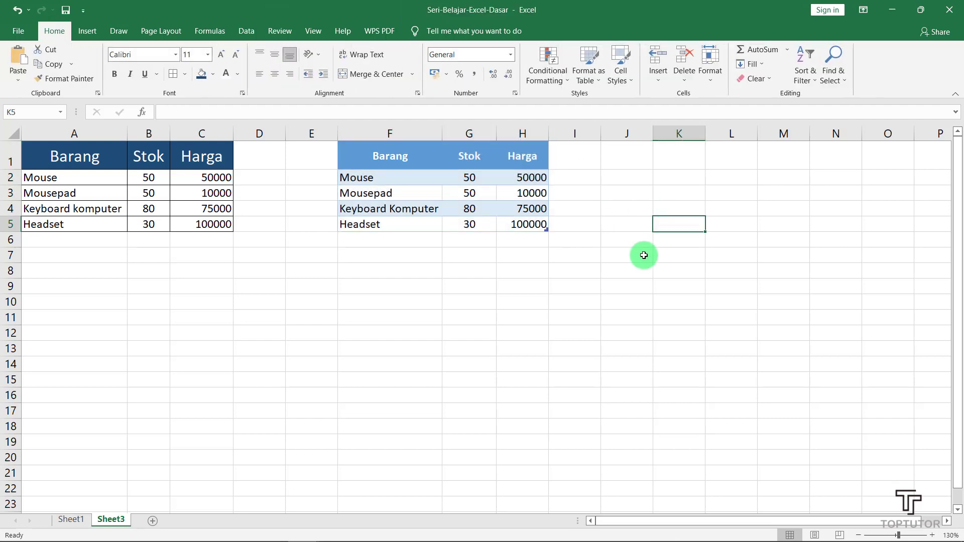